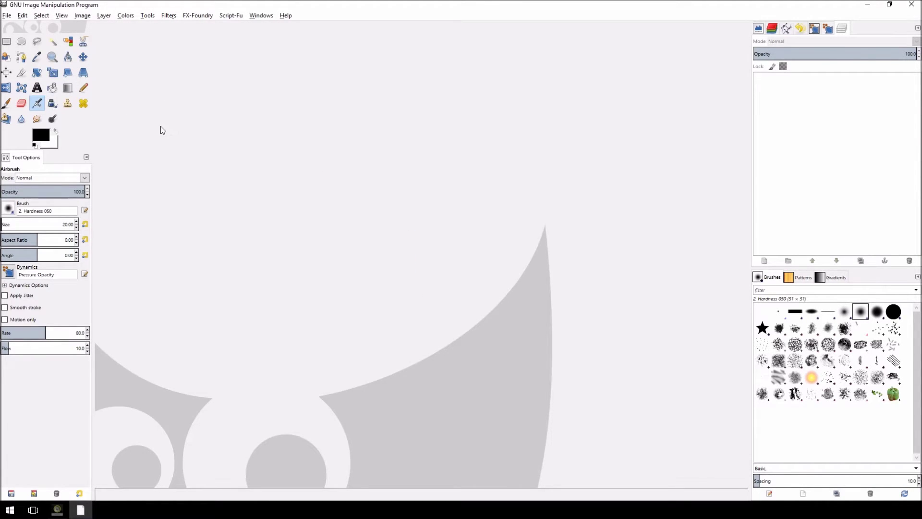
Step: Check the input device configuration for the tablet stylus and close it without changes
{"action": "left_click", "coordinate": [22, 16]}
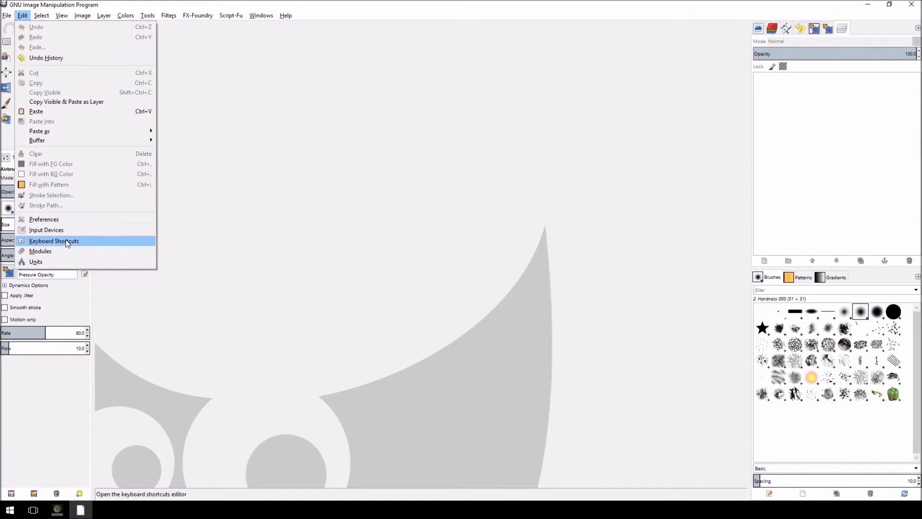
{"action": "left_click", "coordinate": [46, 230]}
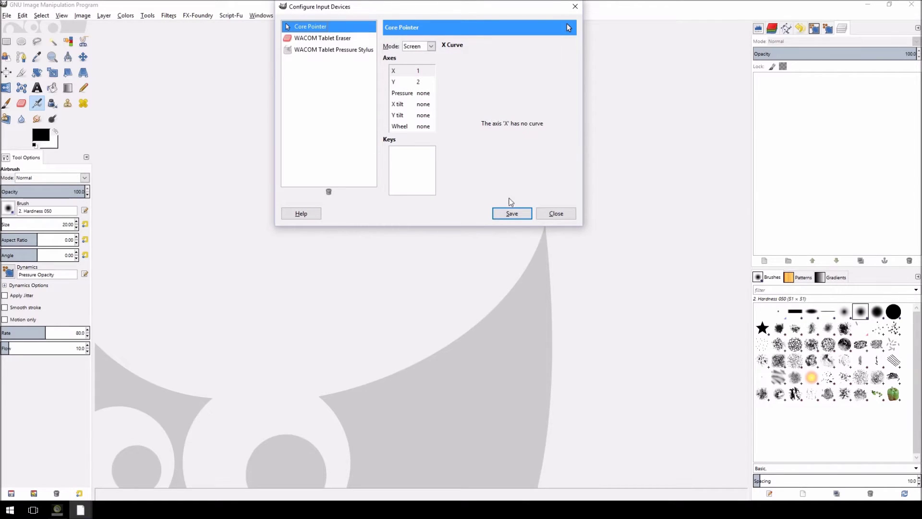
{"action": "left_click", "coordinate": [560, 218]}
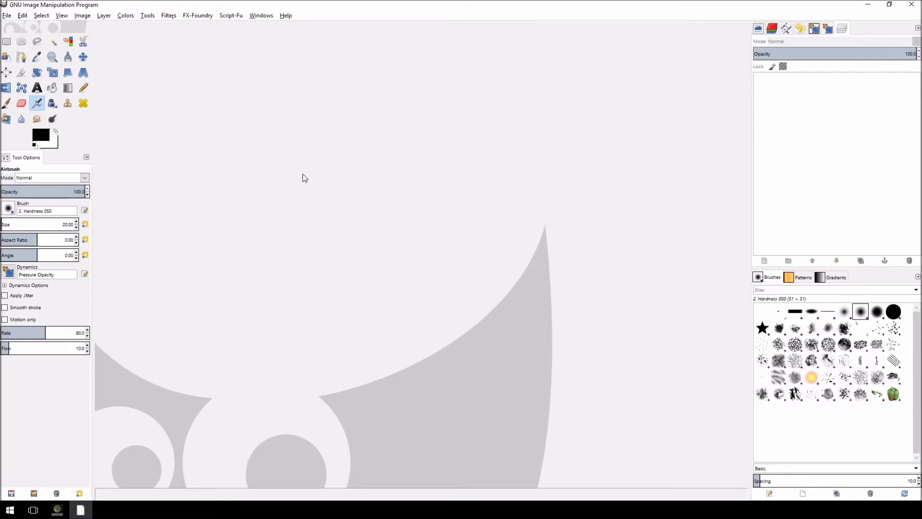
Step: Create a new blank image 1024 px wide and 1536 px high
{"action": "left_click", "coordinate": [7, 15]}
{"action": "left_click", "coordinate": [15, 26]}
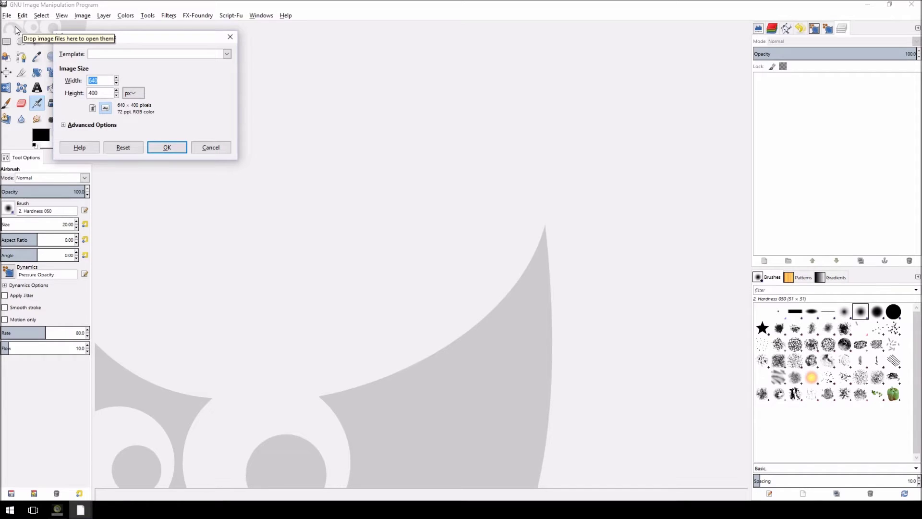
{"action": "type", "text": "1024"}
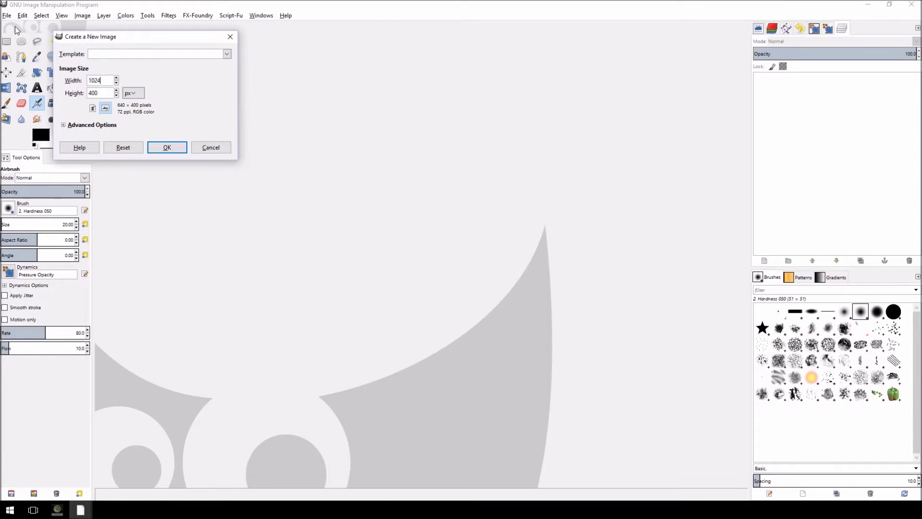
{"action": "key", "text": "Tab"}
{"action": "type", "text": "1536"}
{"action": "key", "text": "Return"}
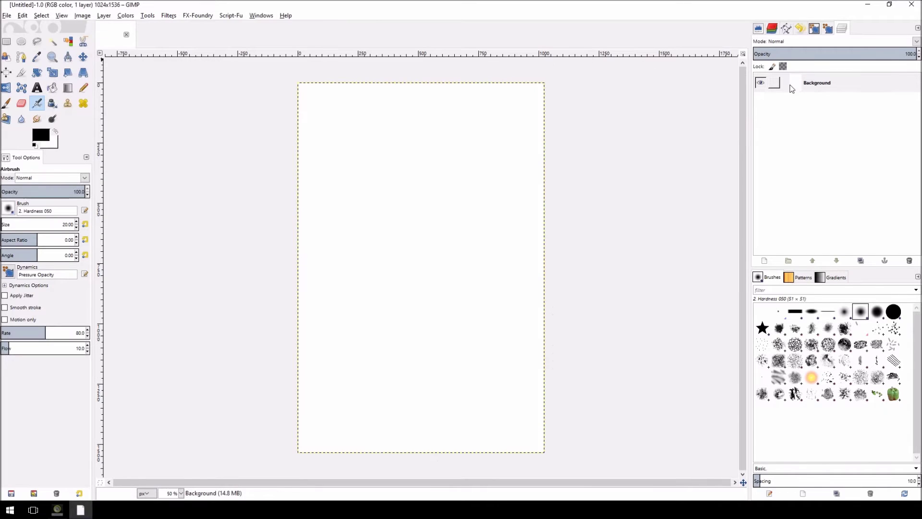
Step: Add a new transparent layer named "colour" above the Background layer
{"action": "left_click", "coordinate": [762, 84]}
{"action": "left_click", "coordinate": [761, 86]}
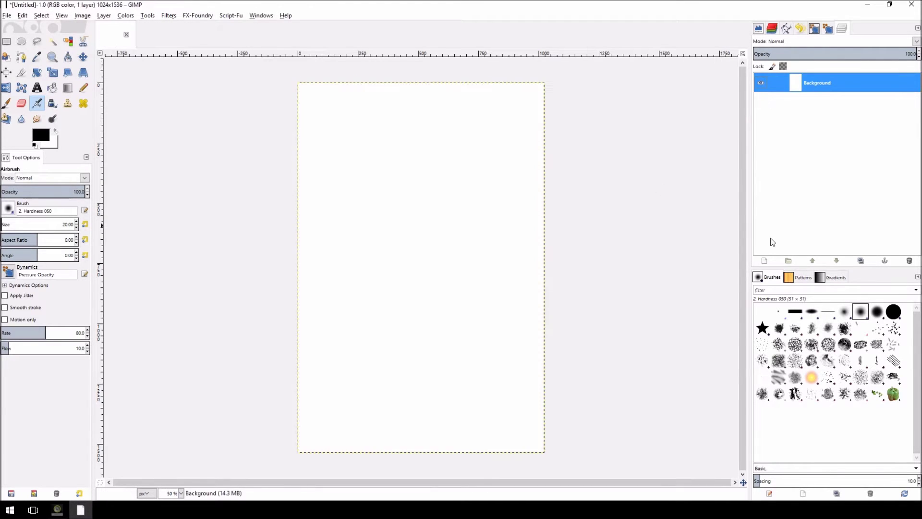
{"action": "left_click", "coordinate": [764, 261]}
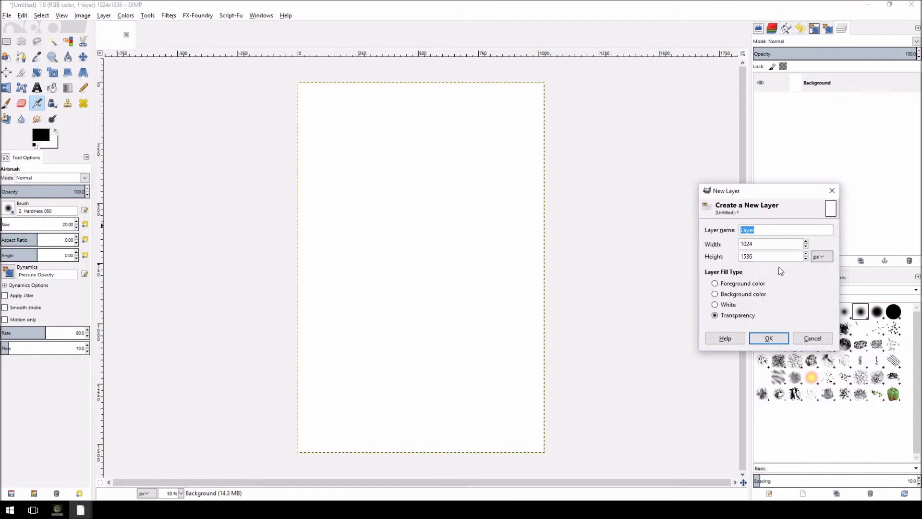
{"action": "type", "text": "colour"}
{"action": "key", "text": "Return"}
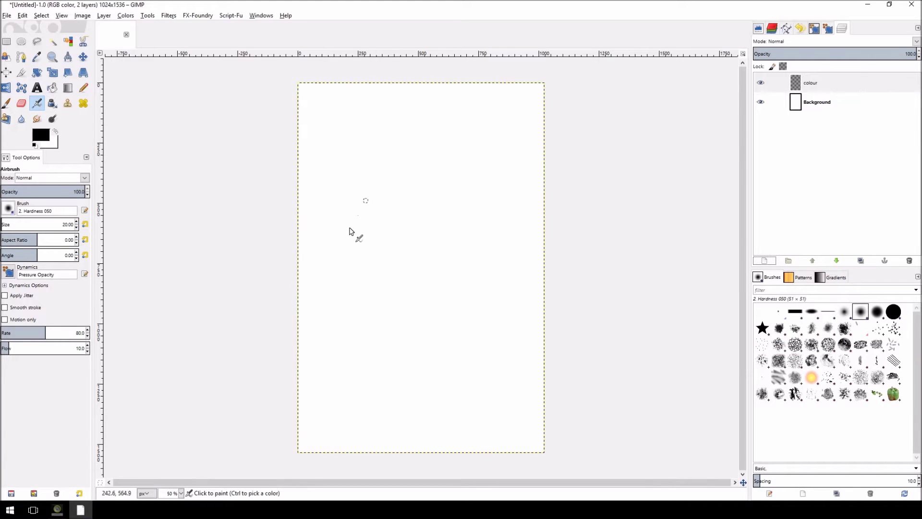
Step: Choose the Paintbrush tool with the 2. Hardness 100 brush
{"action": "left_click", "coordinate": [7, 104]}
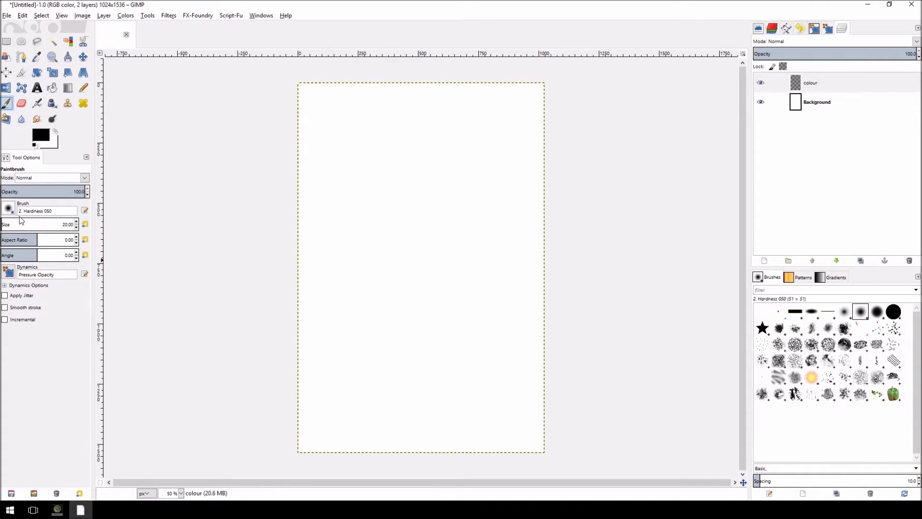
{"action": "left_click", "coordinate": [8, 209]}
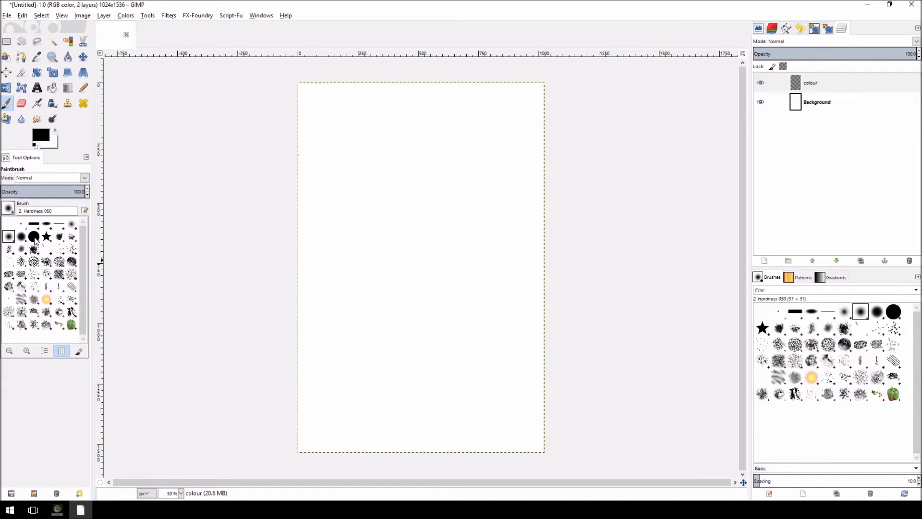
{"action": "left_click", "coordinate": [34, 237]}
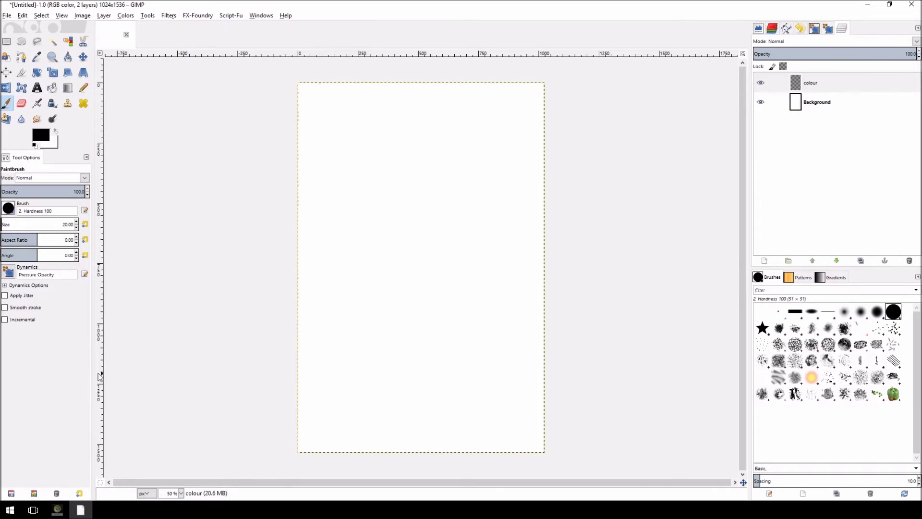
Step: Create a new paint dynamics preset named "YouTube_INKING" with pen pressure mapped to Size
{"action": "left_click", "coordinate": [84, 276]}
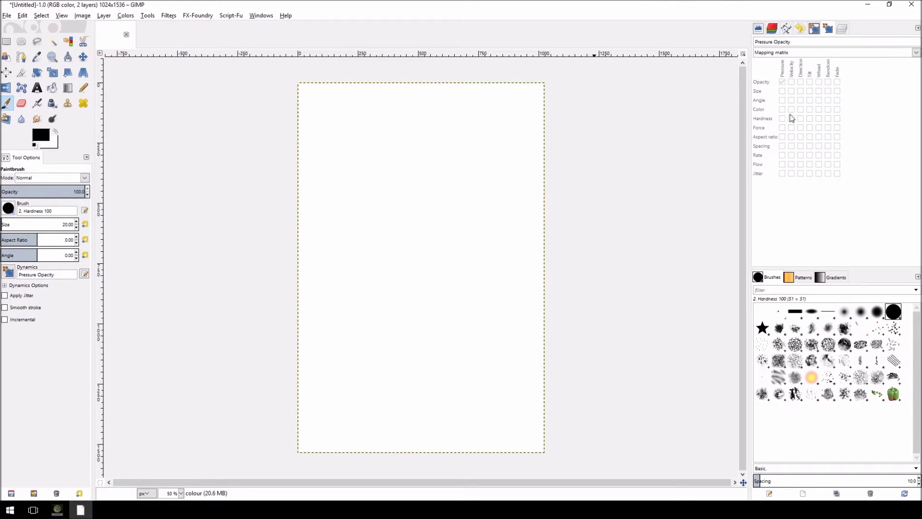
{"action": "left_click", "coordinate": [814, 30]}
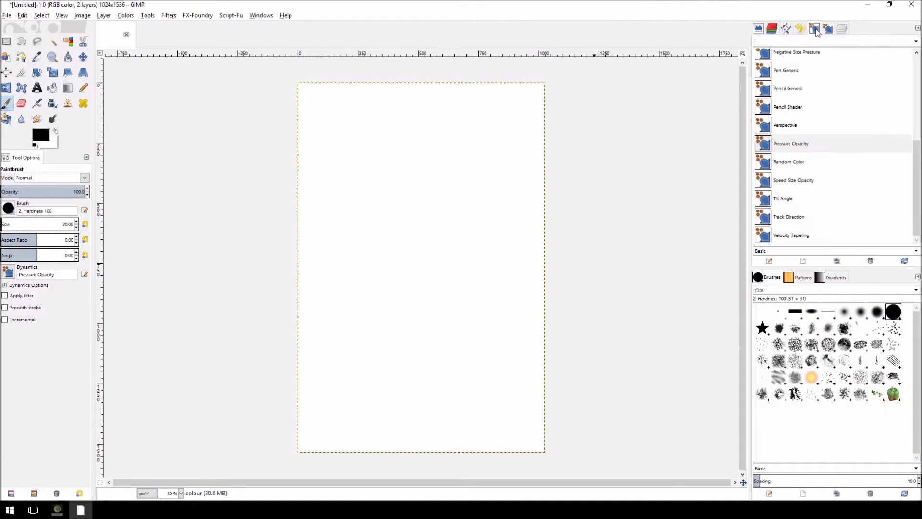
{"action": "left_click_drag", "start_coordinate": [913, 160], "coordinate": [915, 72]}
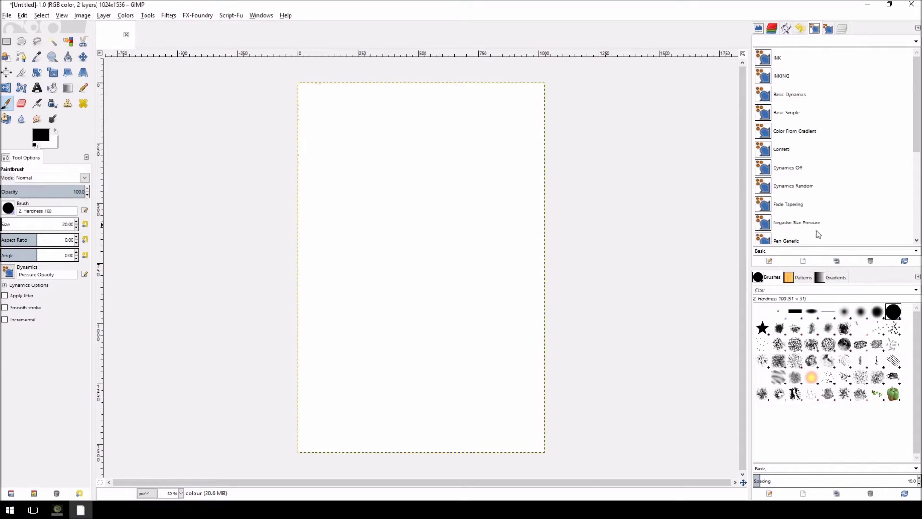
{"action": "left_click", "coordinate": [805, 262]}
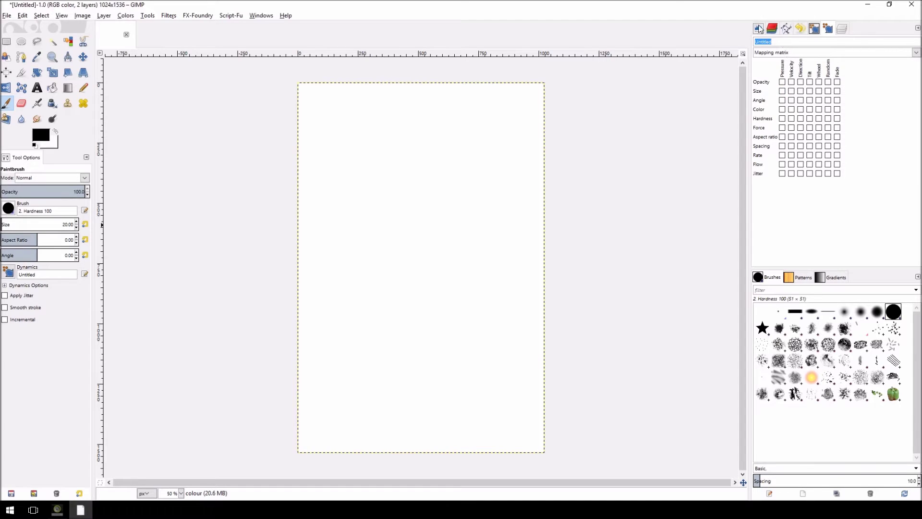
{"action": "type", "text": "To"}
{"action": "left_click", "coordinate": [783, 92]}
Step: Paint a thin and a thick diagonal test stroke to try the pen pressure, and undo both
{"action": "left_click_drag", "start_coordinate": [424, 110], "coordinate": [360, 177]}
{"action": "mouse_move", "coordinate": [457, 118]}
{"action": "left_mouse_down"}
{"action": "mouse_move", "coordinate": [408, 192]}
{"action": "mouse_move", "coordinate": [366, 229]}
{"action": "left_mouse_up"}
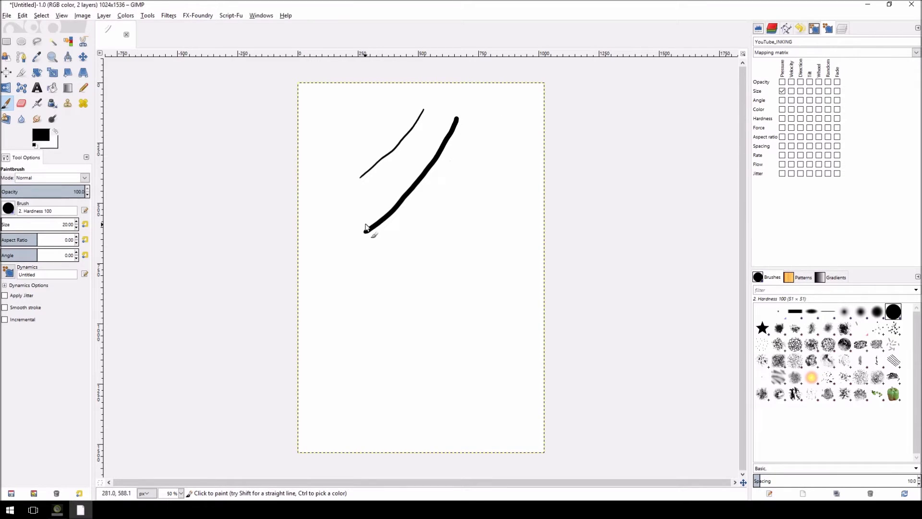
{"action": "key", "text": "ctrl+z"}
{"action": "key", "text": "ctrl+z"}
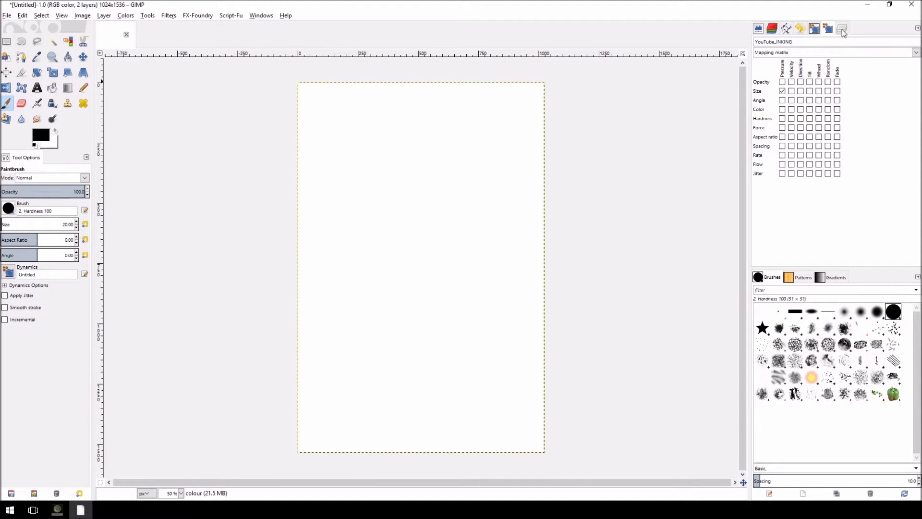
Step: Return to the layer list and set the foreground color to the green 46910f
{"action": "left_click_drag", "start_coordinate": [841, 33], "coordinate": [821, 40]}
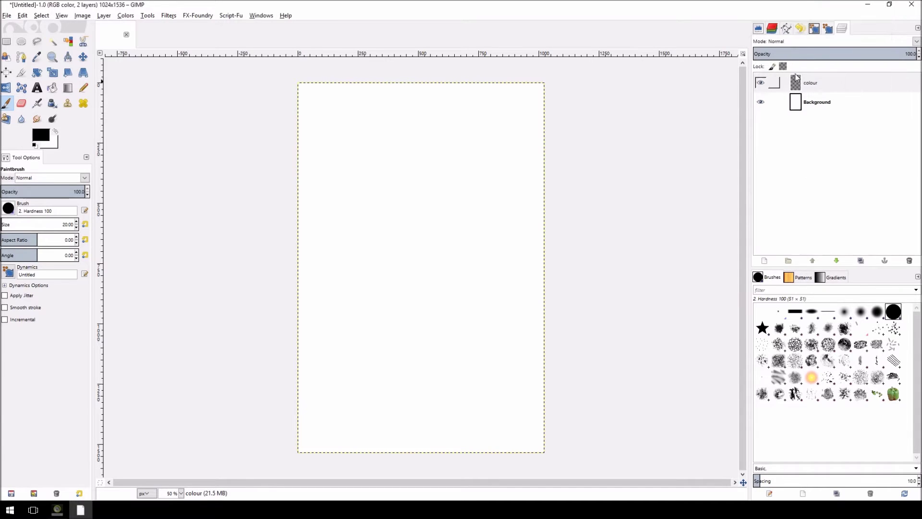
{"action": "left_click", "coordinate": [827, 28]}
{"action": "left_click", "coordinate": [841, 28]}
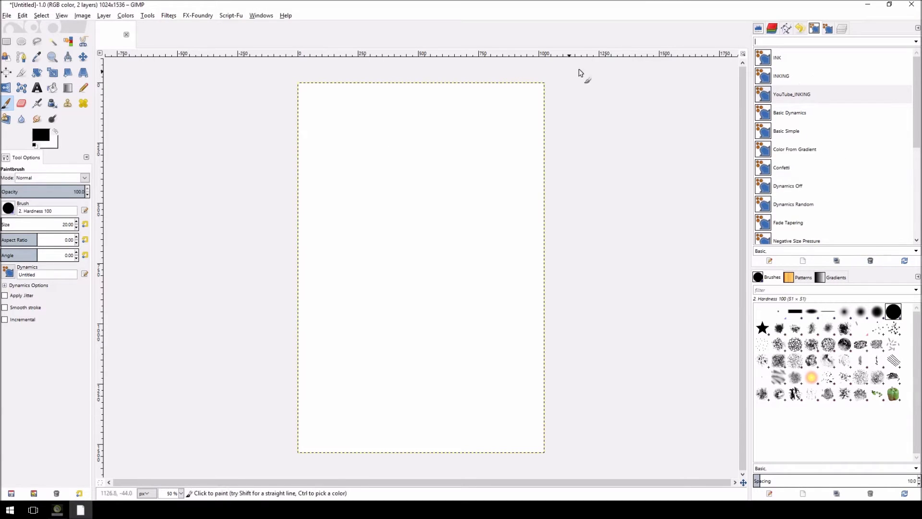
{"action": "left_click", "coordinate": [843, 29]}
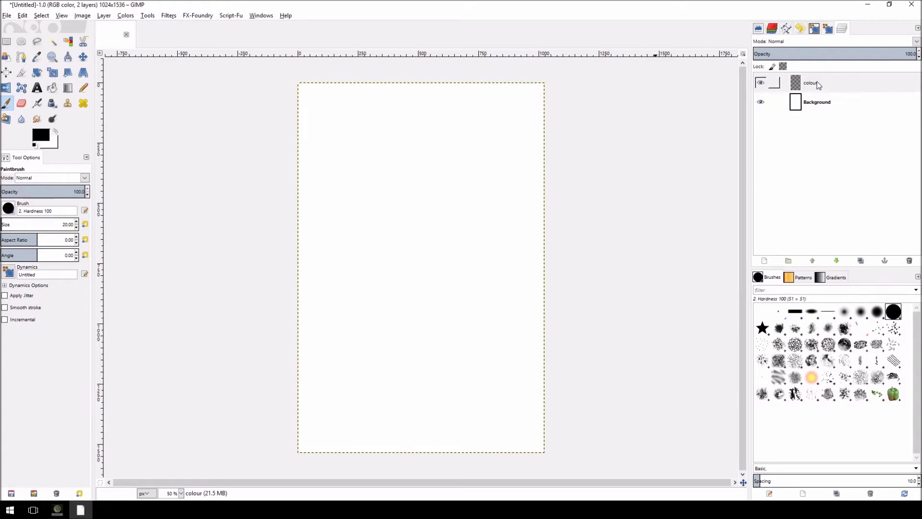
{"action": "left_click", "coordinate": [41, 137]}
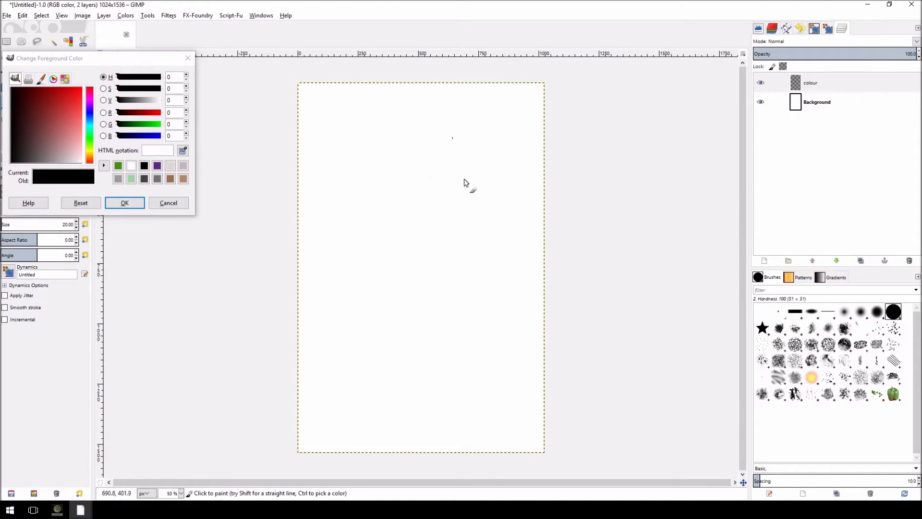
{"action": "left_click", "coordinate": [118, 166]}
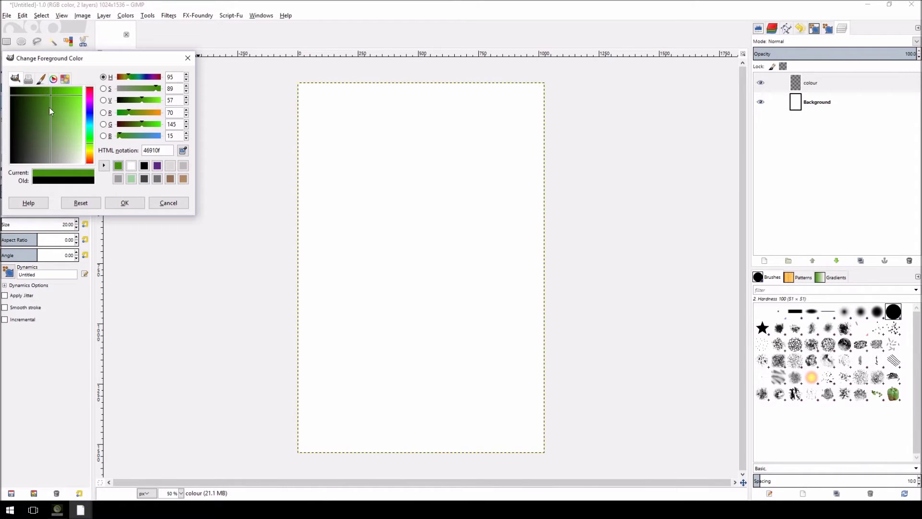
{"action": "left_click", "coordinate": [165, 150]}
{"action": "left_click", "coordinate": [133, 206]}
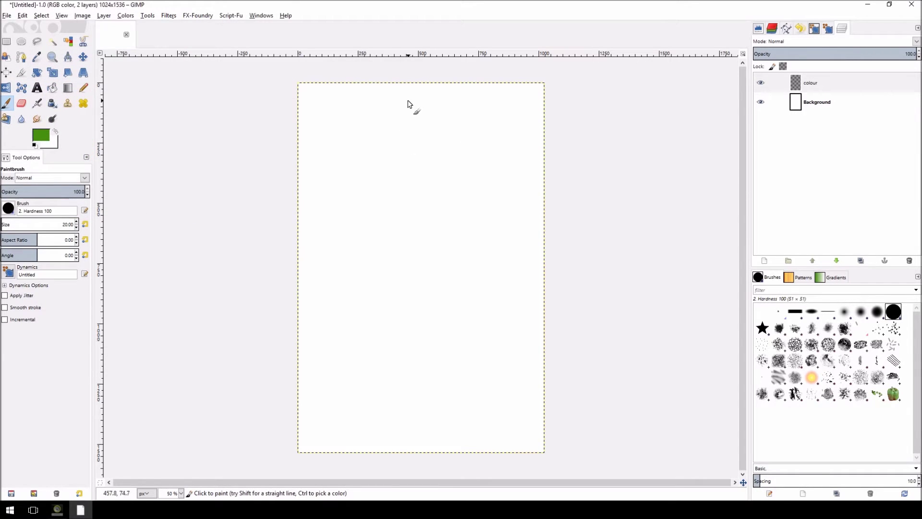
Step: Paint a closed green Christmas tree outline with jagged branches on both sides and a scalloped base, undoing stray strokes
{"action": "mouse_move", "coordinate": [410, 90]}
{"action": "left_mouse_down"}
{"action": "mouse_move", "coordinate": [397, 124]}
{"action": "mouse_move", "coordinate": [374, 143]}
{"action": "mouse_move", "coordinate": [400, 136]}
{"action": "mouse_move", "coordinate": [385, 179]}
{"action": "mouse_move", "coordinate": [365, 194]}
{"action": "mouse_move", "coordinate": [377, 200]}
{"action": "mouse_move", "coordinate": [396, 189]}
{"action": "mouse_move", "coordinate": [369, 259]}
{"action": "mouse_move", "coordinate": [381, 273]}
{"action": "mouse_move", "coordinate": [361, 278]}
{"action": "mouse_move", "coordinate": [390, 250]}
{"action": "mouse_move", "coordinate": [355, 331]}
{"action": "mouse_move", "coordinate": [367, 320]}
{"action": "mouse_move", "coordinate": [368, 311]}
{"action": "mouse_move", "coordinate": [330, 351]}
{"action": "mouse_move", "coordinate": [347, 358]}
{"action": "mouse_move", "coordinate": [382, 332]}
{"action": "mouse_move", "coordinate": [338, 348]}
{"action": "mouse_move", "coordinate": [344, 395]}
{"action": "mouse_move", "coordinate": [382, 384]}
{"action": "mouse_move", "coordinate": [350, 401]}
{"action": "mouse_move", "coordinate": [389, 370]}
{"action": "mouse_move", "coordinate": [389, 393]}
{"action": "mouse_move", "coordinate": [401, 398]}
{"action": "mouse_move", "coordinate": [435, 397]}
{"action": "mouse_move", "coordinate": [422, 397]}
{"action": "mouse_move", "coordinate": [451, 381]}
{"action": "mouse_move", "coordinate": [447, 375]}
{"action": "left_mouse_up"}
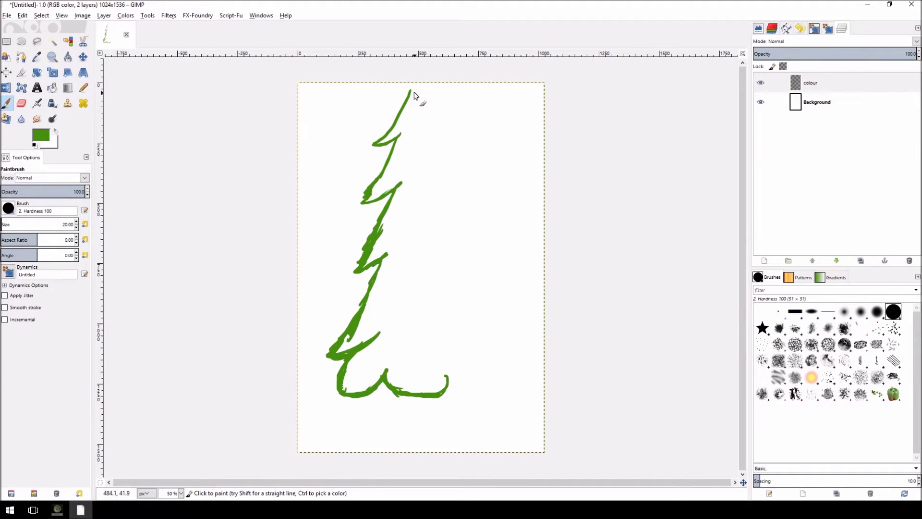
{"action": "mouse_move", "coordinate": [411, 88]}
{"action": "left_mouse_down"}
{"action": "mouse_move", "coordinate": [445, 140]}
{"action": "mouse_move", "coordinate": [434, 123]}
{"action": "mouse_move", "coordinate": [440, 141]}
{"action": "mouse_move", "coordinate": [428, 133]}
{"action": "mouse_move", "coordinate": [452, 139]}
{"action": "left_mouse_up"}
{"action": "key", "text": "ctrl+z"}
{"action": "key", "text": "ctrl+z"}
{"action": "key", "text": "ctrl+z"}
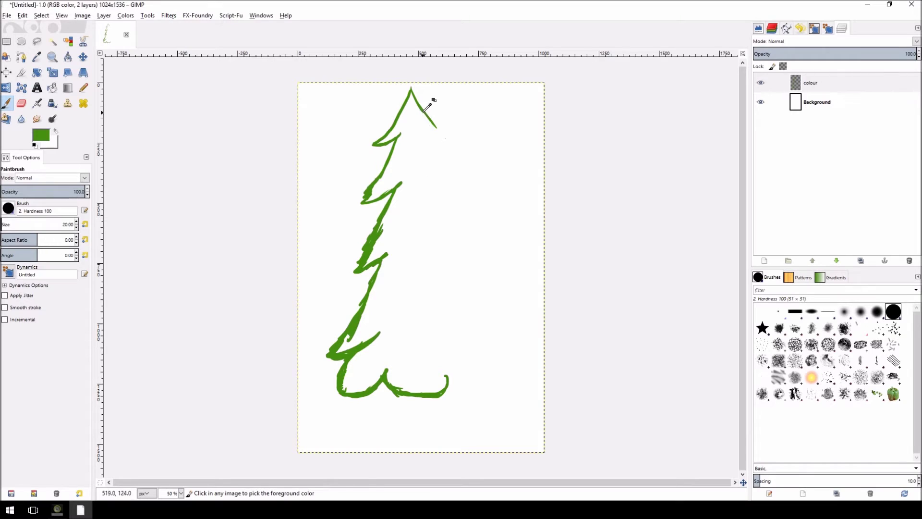
{"action": "mouse_move", "coordinate": [440, 139]}
{"action": "left_mouse_down"}
{"action": "mouse_move", "coordinate": [424, 128]}
{"action": "mouse_move", "coordinate": [444, 142]}
{"action": "mouse_move", "coordinate": [429, 131]}
{"action": "mouse_move", "coordinate": [465, 200]}
{"action": "left_mouse_up"}
{"action": "left_click_drag", "start_coordinate": [429, 174], "coordinate": [464, 199]}
{"action": "mouse_move", "coordinate": [462, 202]}
{"action": "left_mouse_down"}
{"action": "mouse_move", "coordinate": [435, 191]}
{"action": "mouse_move", "coordinate": [432, 173]}
{"action": "mouse_move", "coordinate": [439, 218]}
{"action": "mouse_move", "coordinate": [433, 184]}
{"action": "left_mouse_up"}
{"action": "key", "text": "ctrl+z"}
{"action": "mouse_move", "coordinate": [439, 186]}
{"action": "left_mouse_down"}
{"action": "mouse_move", "coordinate": [471, 250]}
{"action": "mouse_move", "coordinate": [451, 243]}
{"action": "left_mouse_up"}
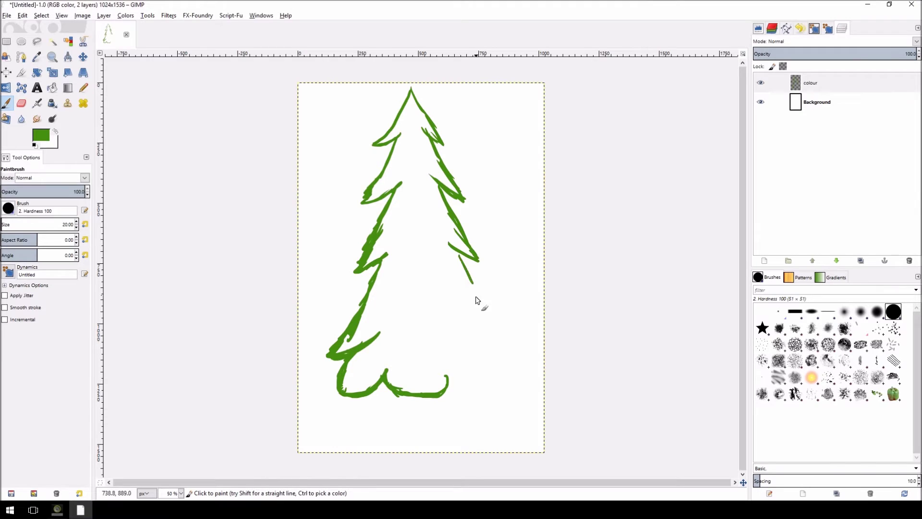
{"action": "mouse_move", "coordinate": [460, 255]}
{"action": "left_mouse_down"}
{"action": "mouse_move", "coordinate": [500, 362]}
{"action": "mouse_move", "coordinate": [475, 351]}
{"action": "mouse_move", "coordinate": [510, 381]}
{"action": "mouse_move", "coordinate": [500, 370]}
{"action": "mouse_move", "coordinate": [473, 396]}
{"action": "mouse_move", "coordinate": [447, 367]}
{"action": "mouse_move", "coordinate": [465, 381]}
{"action": "mouse_move", "coordinate": [444, 387]}
{"action": "mouse_move", "coordinate": [462, 383]}
{"action": "mouse_move", "coordinate": [444, 390]}
{"action": "left_mouse_up"}
{"action": "key", "text": "ctrl+z"}
{"action": "key", "text": "ctrl+z"}
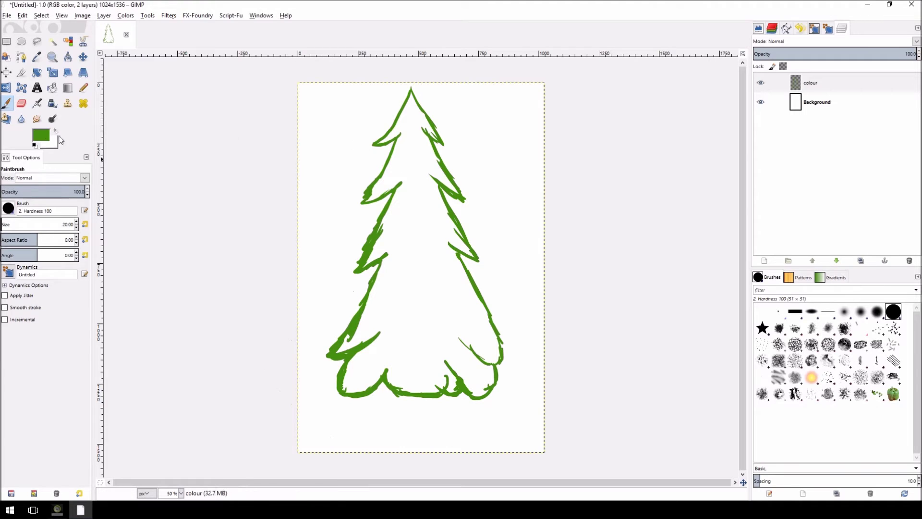
Step: Fill the inside of the tree outline with the green foreground color using Bucket Fill
{"action": "left_click", "coordinate": [52, 87]}
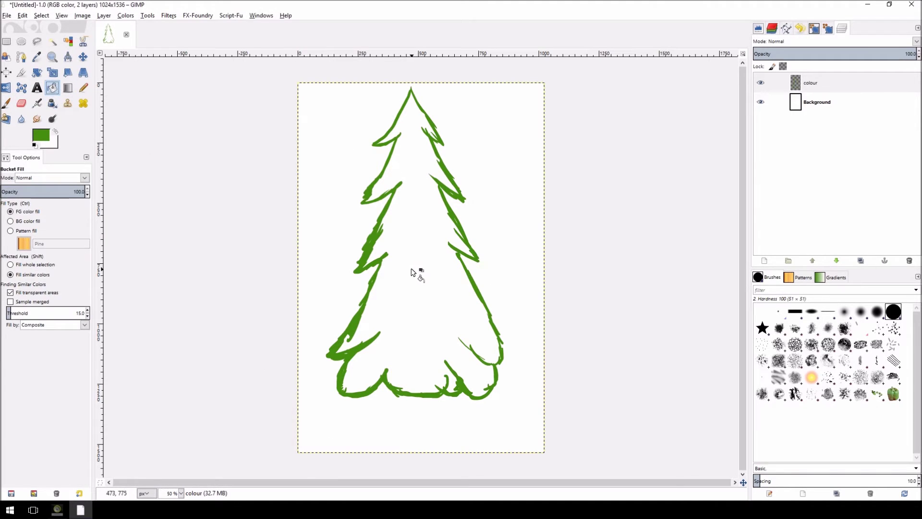
{"action": "left_click", "coordinate": [422, 324]}
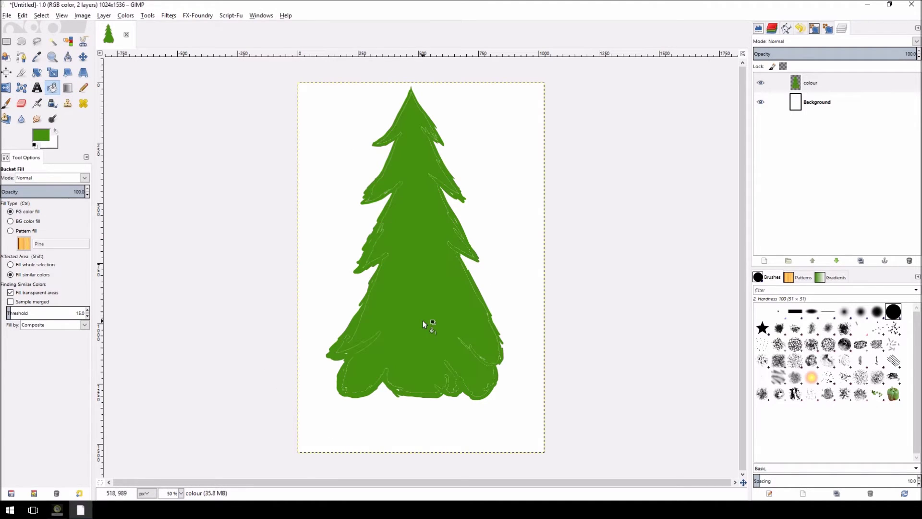
{"action": "left_click", "coordinate": [442, 295]}
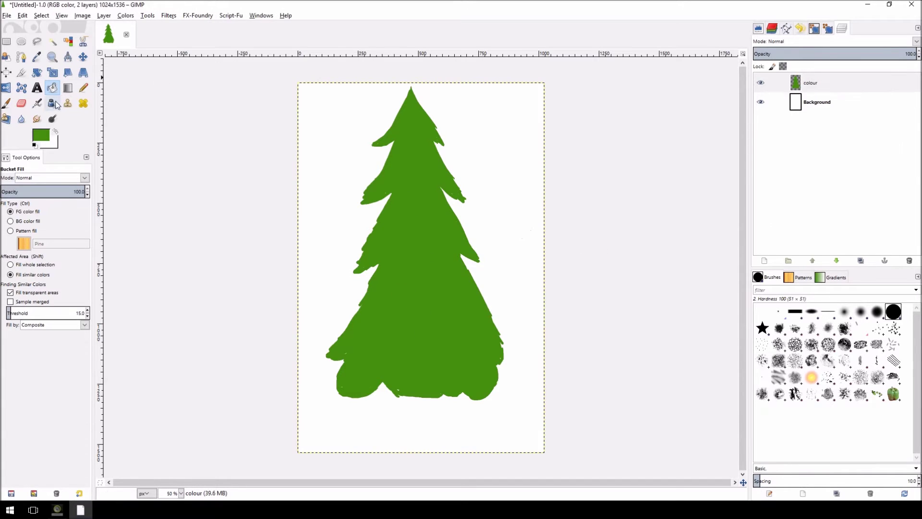
Step: Return to the Paintbrush tool and add a transparent layer named "colour01" above the colour layer
{"action": "left_click", "coordinate": [6, 102]}
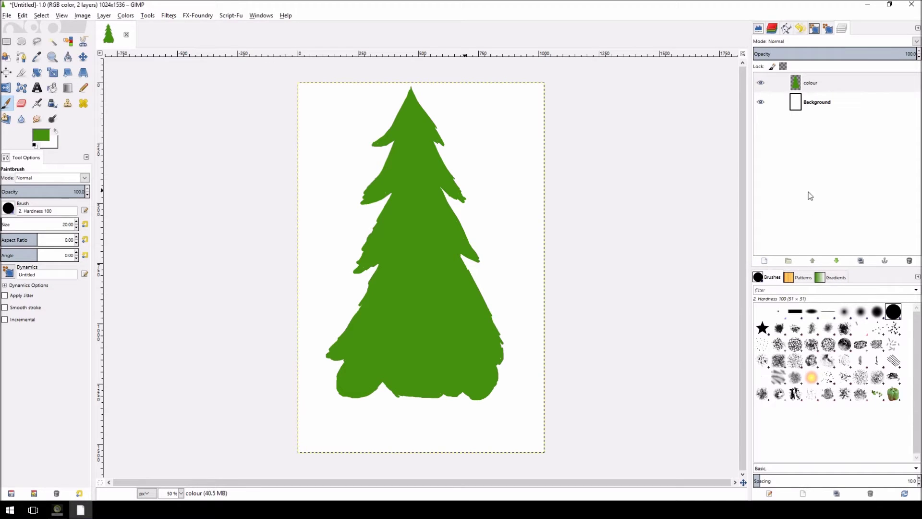
{"action": "left_click", "coordinate": [764, 262]}
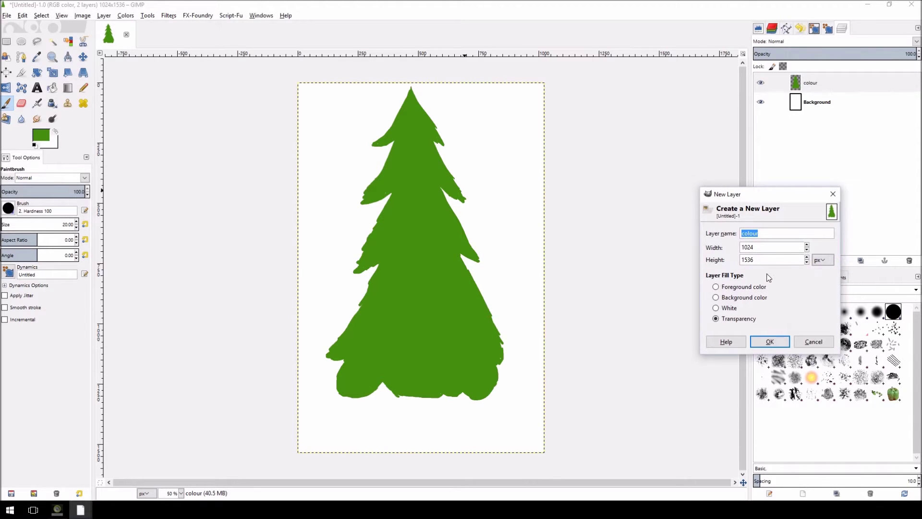
{"action": "left_click", "coordinate": [771, 234]}
{"action": "type", "text": "01"}
{"action": "key", "text": "Return"}
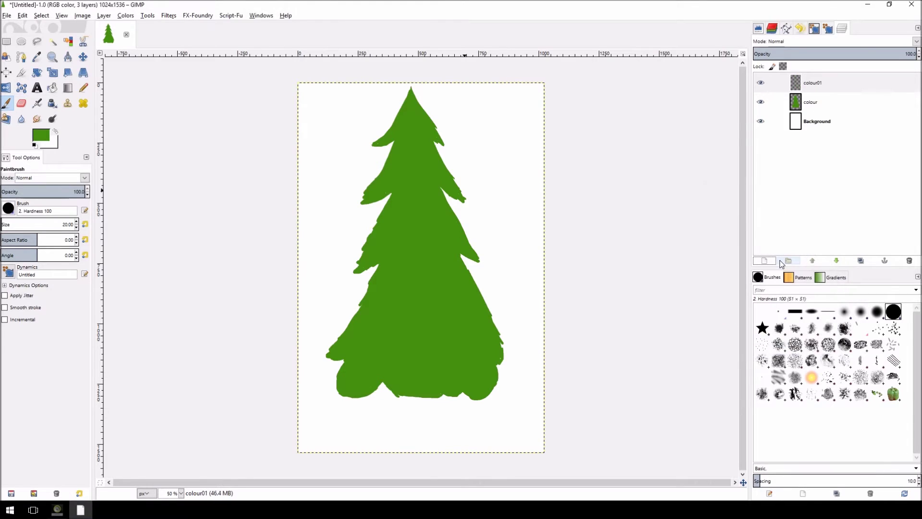
Step: Set the foreground color to the brown 9f764e
{"action": "left_click", "coordinate": [43, 136]}
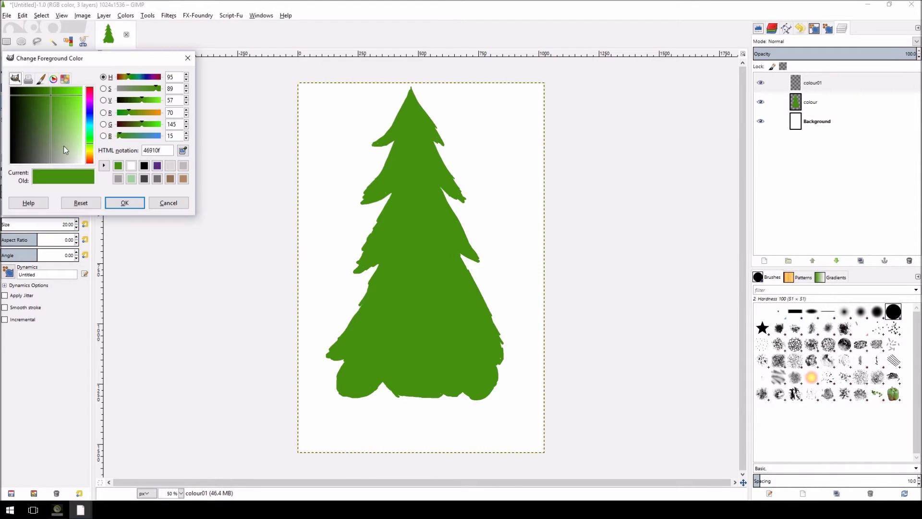
{"action": "left_click", "coordinate": [181, 182]}
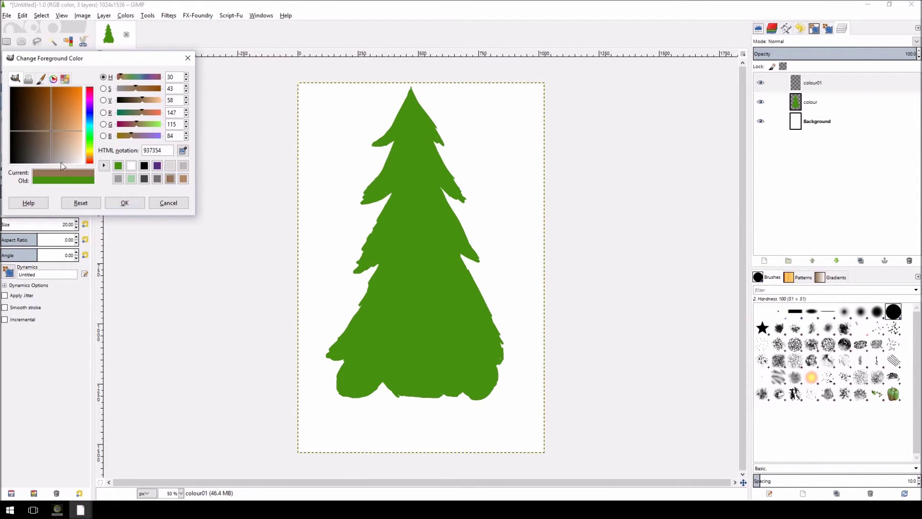
{"action": "left_click", "coordinate": [183, 178]}
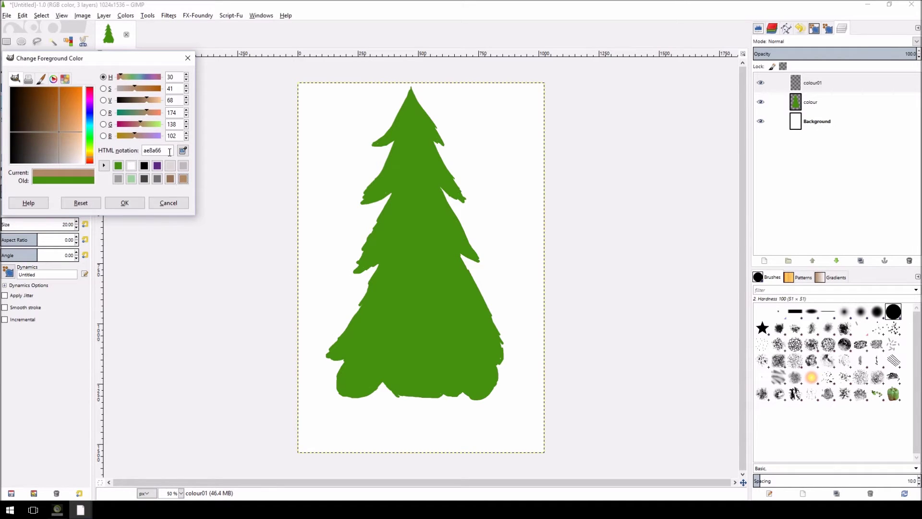
{"action": "left_click_drag", "start_coordinate": [62, 136], "coordinate": [54, 123]}
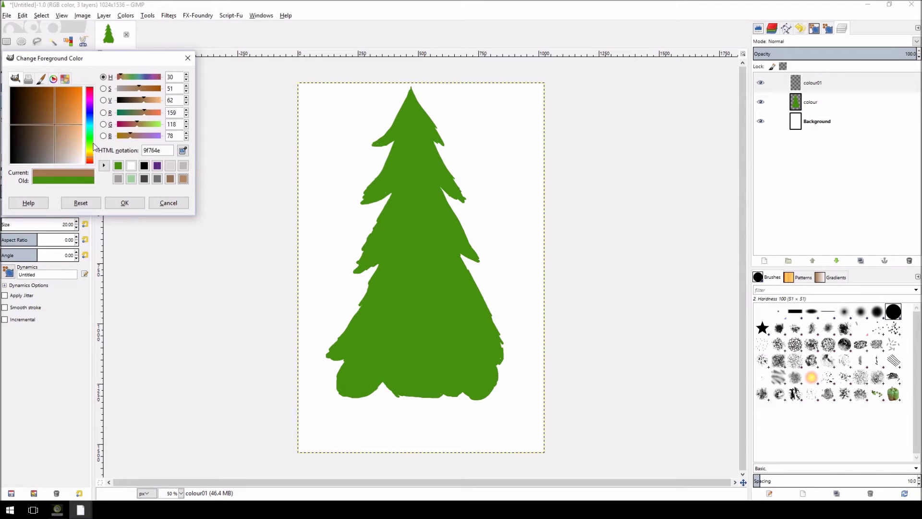
{"action": "left_click", "coordinate": [135, 203]}
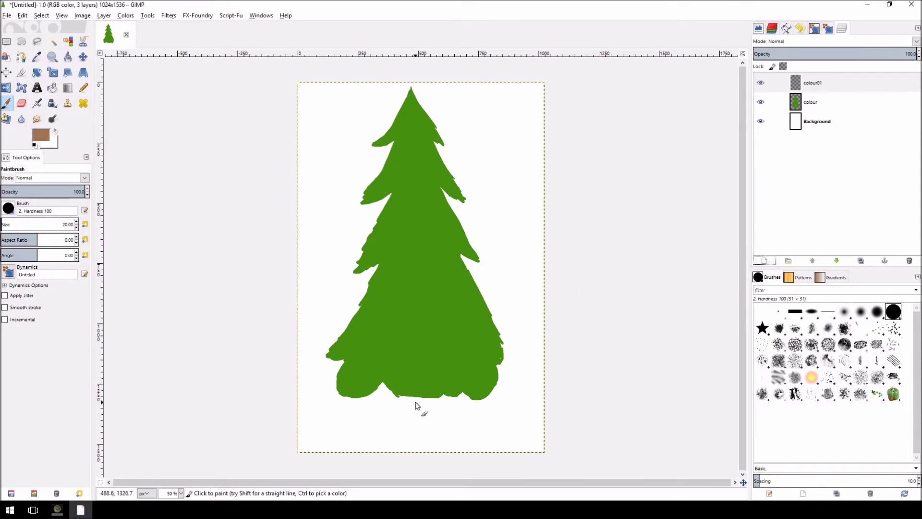
Step: Paint a closed brown trunk outline with a scalloped base beneath the tree, overlapping the lower green edge
{"action": "mouse_move", "coordinate": [380, 386]}
{"action": "left_mouse_down"}
{"action": "mouse_move", "coordinate": [364, 432]}
{"action": "mouse_move", "coordinate": [389, 424]}
{"action": "mouse_move", "coordinate": [393, 435]}
{"action": "mouse_move", "coordinate": [417, 426]}
{"action": "mouse_move", "coordinate": [434, 434]}
{"action": "mouse_move", "coordinate": [468, 407]}
{"action": "left_mouse_up"}
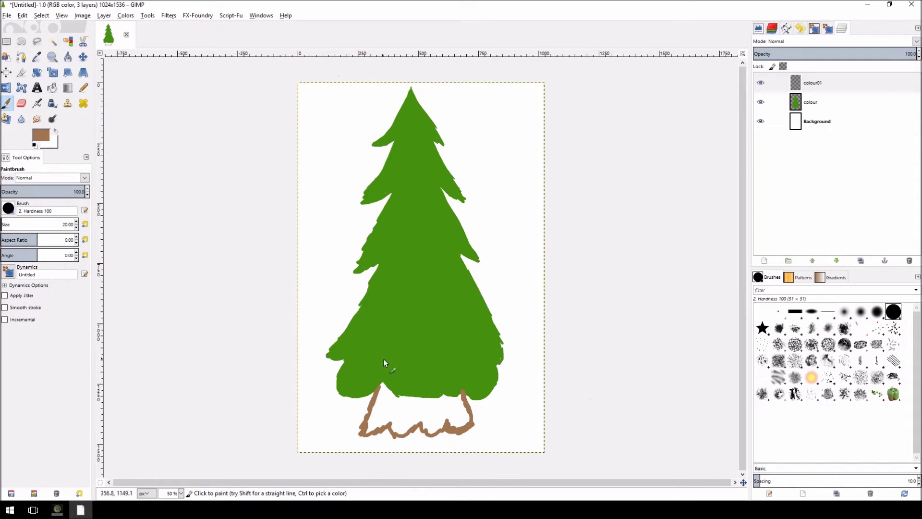
{"action": "left_click_drag", "start_coordinate": [378, 394], "coordinate": [394, 377]}
Step: Fill the trunk outline with brown using Bucket Fill and extend its lower-left corner with the Paintbrush
{"action": "left_click", "coordinate": [52, 87]}
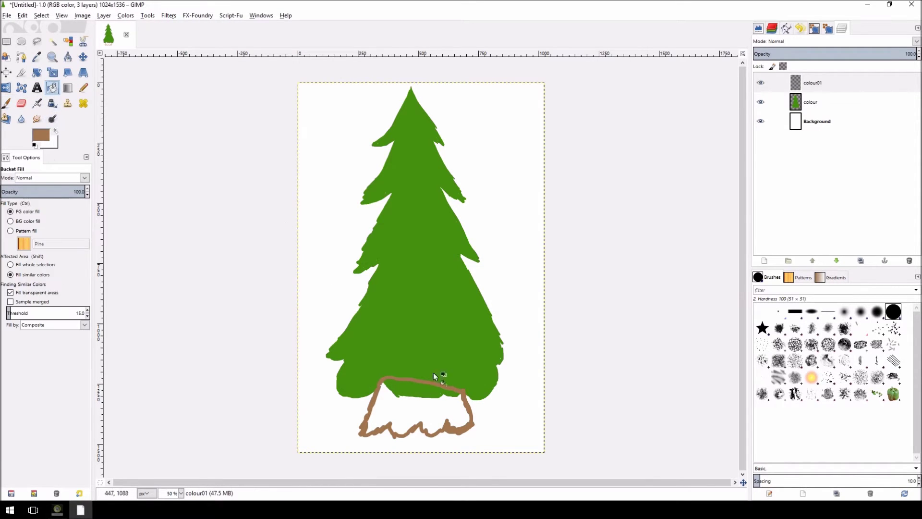
{"action": "left_click", "coordinate": [431, 415]}
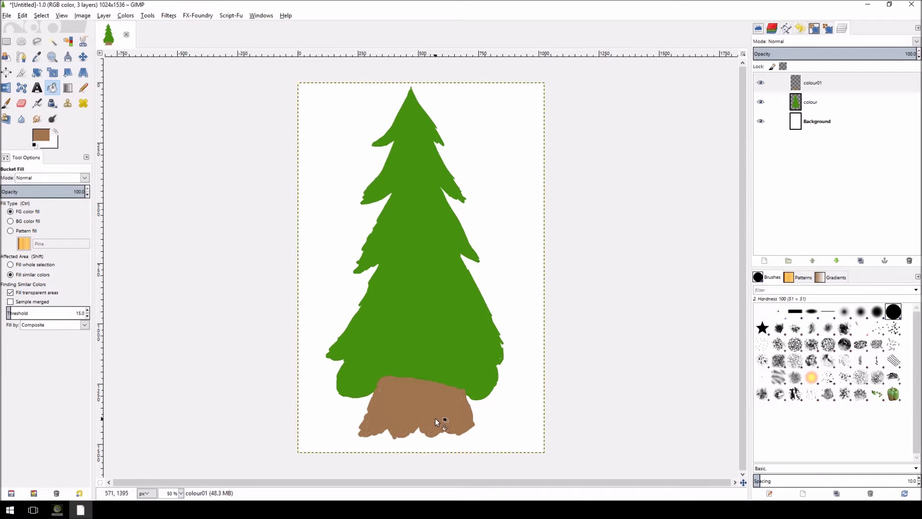
{"action": "left_click", "coordinate": [6, 104]}
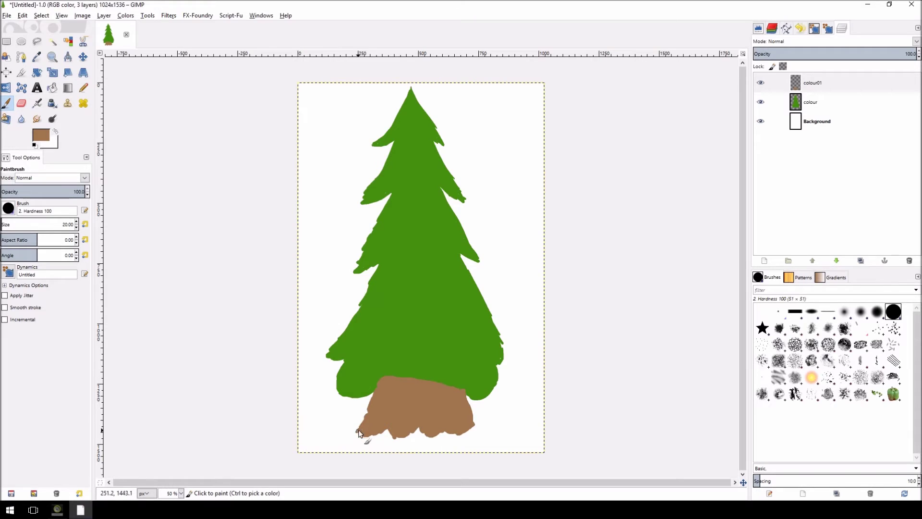
{"action": "left_click_drag", "start_coordinate": [364, 436], "coordinate": [381, 437]}
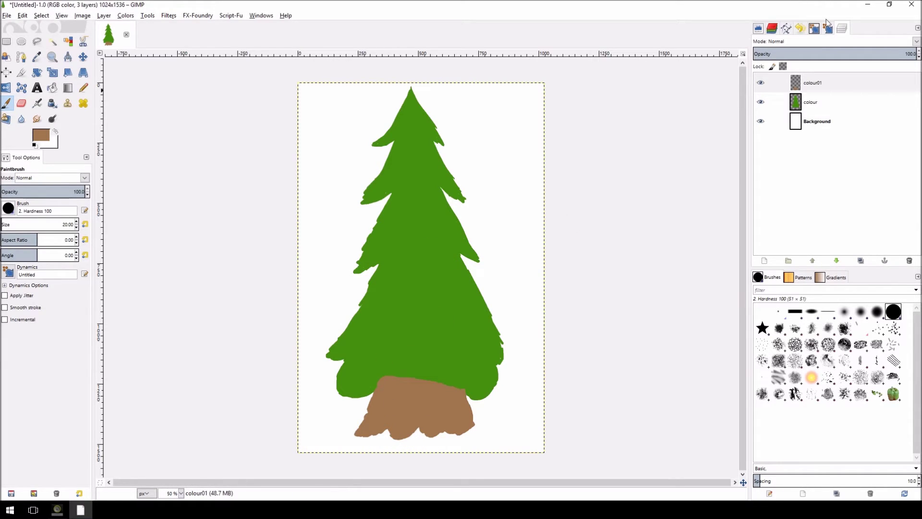
Step: Move the colour01 layer below the colour layer and toggle the colour layer's visibility off and on
{"action": "left_click", "coordinate": [819, 83]}
{"action": "left_click_drag", "start_coordinate": [819, 79], "coordinate": [820, 117]}
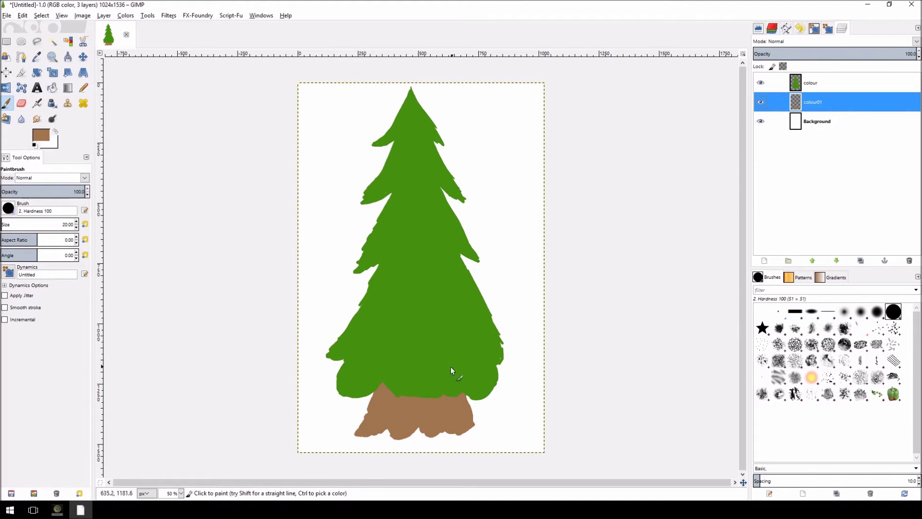
{"action": "left_click", "coordinate": [757, 84]}
{"action": "left_click", "coordinate": [756, 84]}
Step: Add a transparent layer named "Outlines"
{"action": "left_click", "coordinate": [764, 260]}
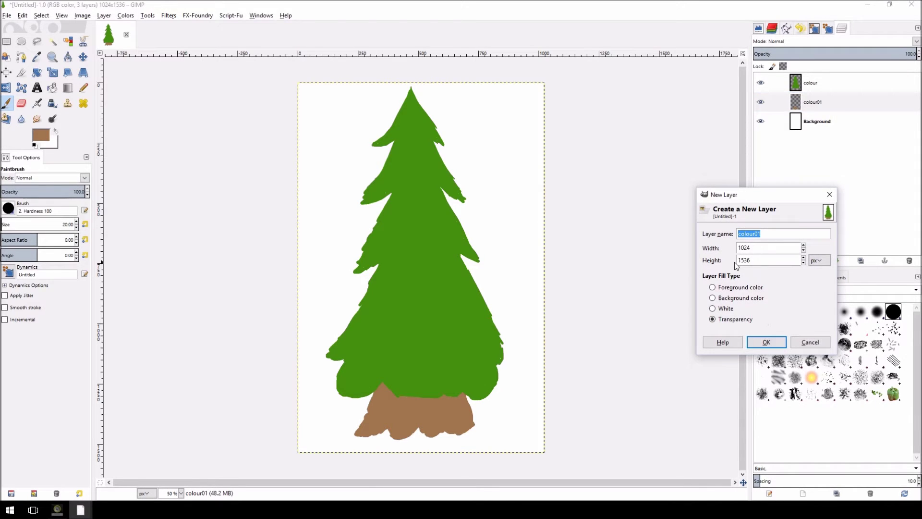
{"action": "type", "text": "Outlines"}
{"action": "key", "text": "Return"}
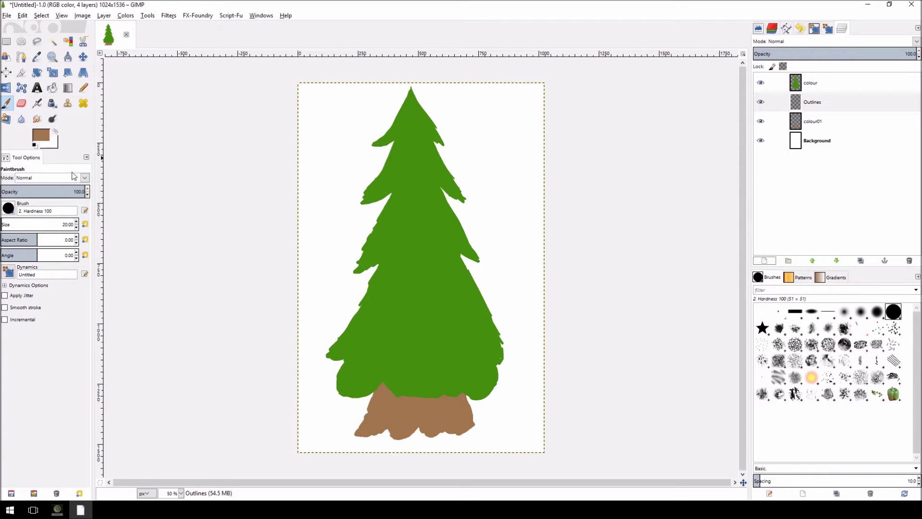
Step: Set the foreground color to black (000000) and move the Outlines layer to the top of the layer stack
{"action": "left_click", "coordinate": [39, 138]}
{"action": "left_click_drag", "start_coordinate": [60, 155], "coordinate": [8, 166]}
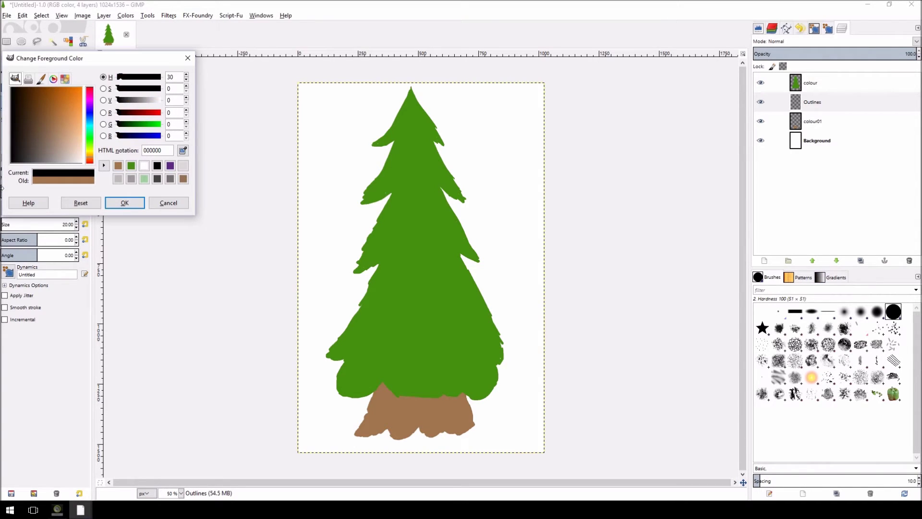
{"action": "left_click", "coordinate": [125, 204]}
{"action": "left_click", "coordinate": [812, 102]}
{"action": "left_click_drag", "start_coordinate": [821, 80], "coordinate": [820, 82]}
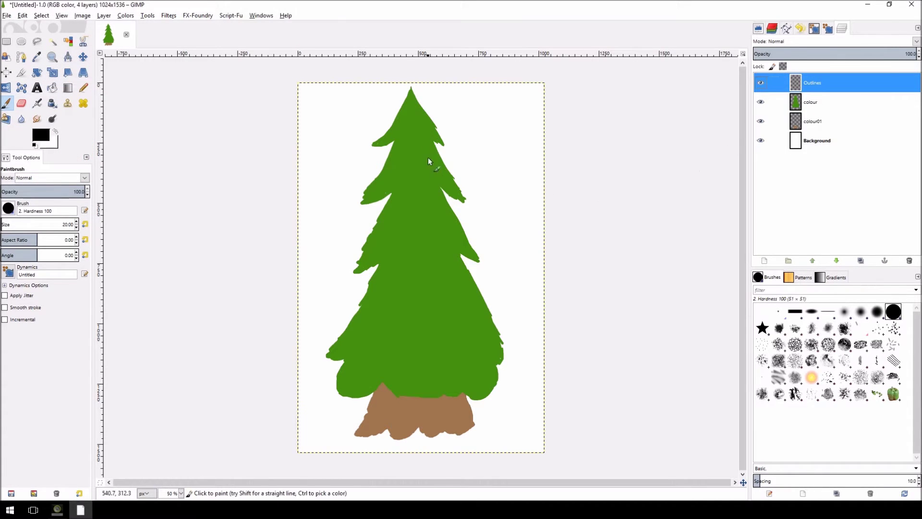
Step: Reduce the Paintbrush size to 12 for outlining the treetop
{"action": "scroll", "coordinate": [556, 123], "scroll_direction": "up", "scroll_amount": 3}
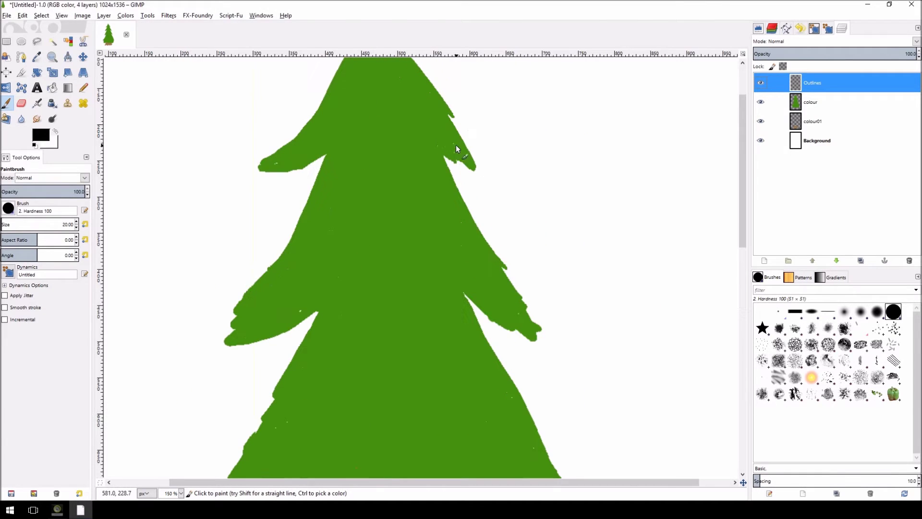
{"action": "right_click", "coordinate": [458, 154]}
{"action": "left_click", "coordinate": [505, 86]}
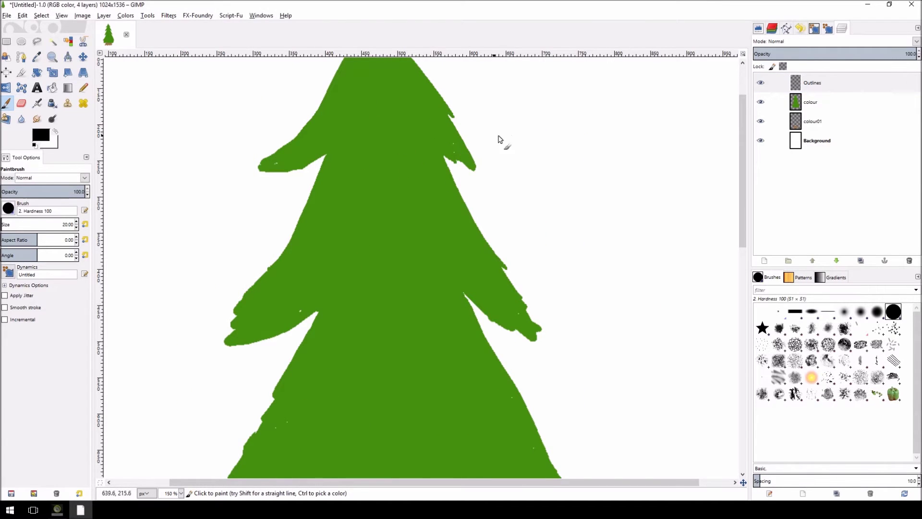
{"action": "left_click_drag", "start_coordinate": [464, 128], "coordinate": [505, 276]}
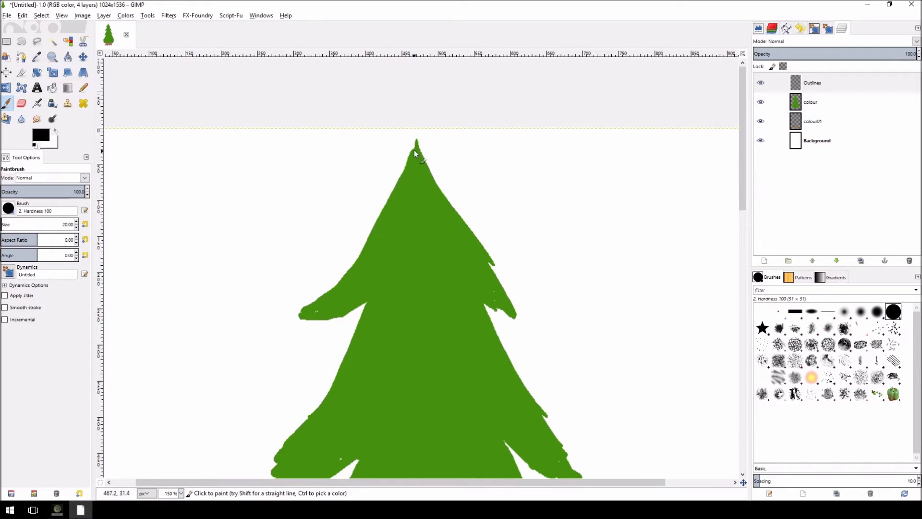
{"action": "key", "text": "ctrl"}
{"action": "key", "text": "bracketleft"}
{"action": "key", "text": "bracketleft"}
{"action": "key", "text": "bracketleft"}
{"action": "key", "text": "bracketleft"}
{"action": "key", "text": "bracketleft"}
{"action": "key", "text": "bracketleft"}
{"action": "key", "text": "bracketleft"}
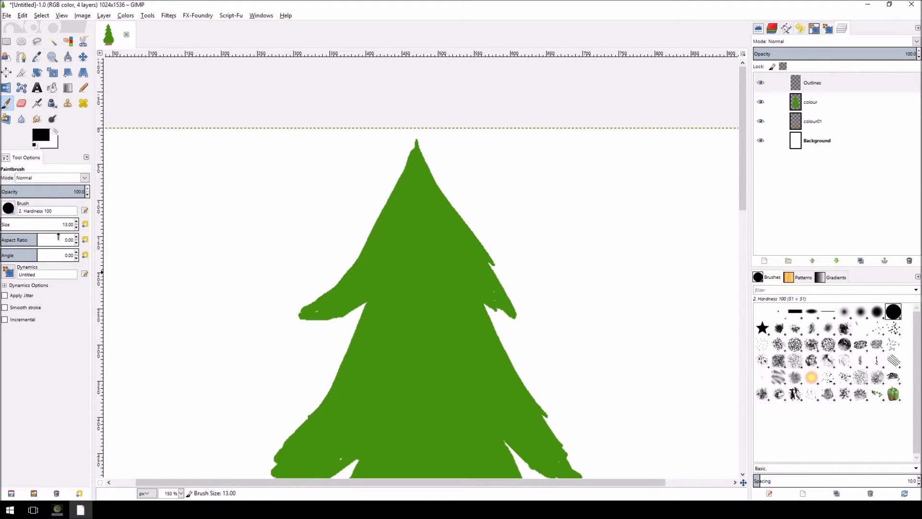
{"action": "key", "text": "bracketright"}
{"action": "key", "text": "bracketright"}
{"action": "key", "text": "bracketleft"}
{"action": "key", "text": "bracketleft"}
{"action": "key", "text": "bracketleft"}
Step: Paint a black outline along the tree's left edge from the tip around the first two branches, undoing stray strokes
{"action": "mouse_move", "coordinate": [370, 225]}
{"action": "left_mouse_down"}
{"action": "mouse_move", "coordinate": [365, 234]}
{"action": "mouse_move", "coordinate": [374, 224]}
{"action": "left_mouse_up"}
{"action": "key", "text": "ctrl+z"}
{"action": "mouse_move", "coordinate": [409, 167]}
{"action": "left_mouse_down"}
{"action": "mouse_move", "coordinate": [416, 142]}
{"action": "mouse_move", "coordinate": [366, 241]}
{"action": "left_mouse_up"}
{"action": "left_click_drag", "start_coordinate": [388, 196], "coordinate": [344, 270]}
{"action": "key", "text": "ctrl+z"}
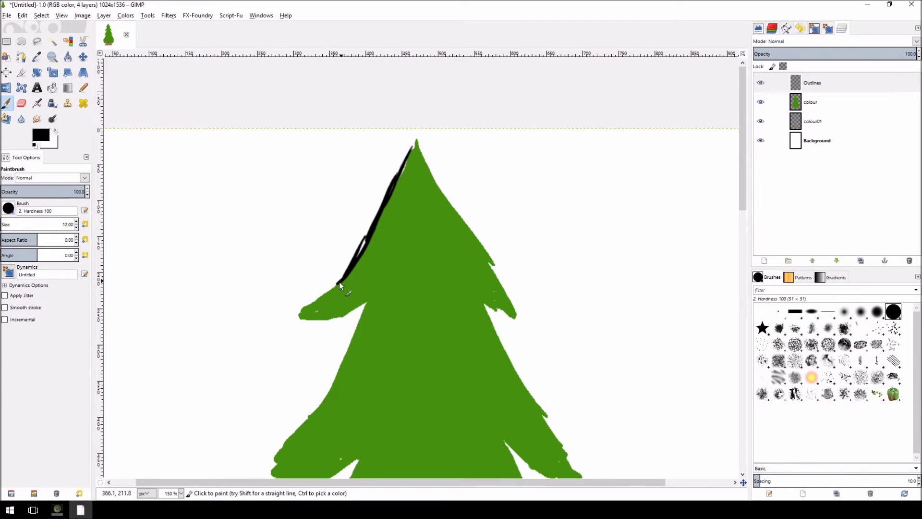
{"action": "mouse_move", "coordinate": [306, 310]}
{"action": "left_mouse_down"}
{"action": "mouse_move", "coordinate": [296, 323]}
{"action": "mouse_move", "coordinate": [363, 304]}
{"action": "mouse_move", "coordinate": [349, 312]}
{"action": "mouse_move", "coordinate": [345, 365]}
{"action": "mouse_move", "coordinate": [303, 428]}
{"action": "left_mouse_up"}
{"action": "scroll", "coordinate": [430, 270], "scroll_direction": "down", "scroll_amount": 5}
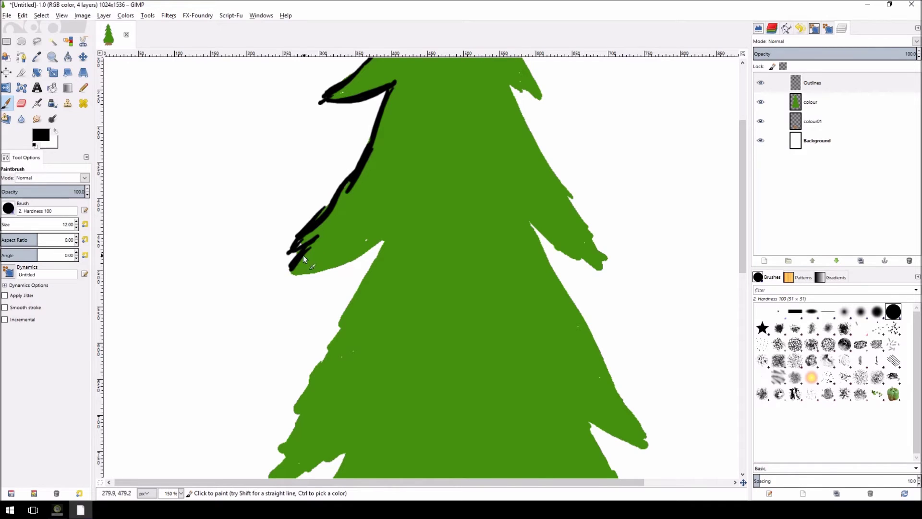
{"action": "mouse_move", "coordinate": [291, 273]}
{"action": "left_mouse_down"}
{"action": "mouse_move", "coordinate": [327, 269]}
{"action": "mouse_move", "coordinate": [313, 278]}
{"action": "mouse_move", "coordinate": [383, 250]}
{"action": "mouse_move", "coordinate": [359, 293]}
{"action": "left_mouse_up"}
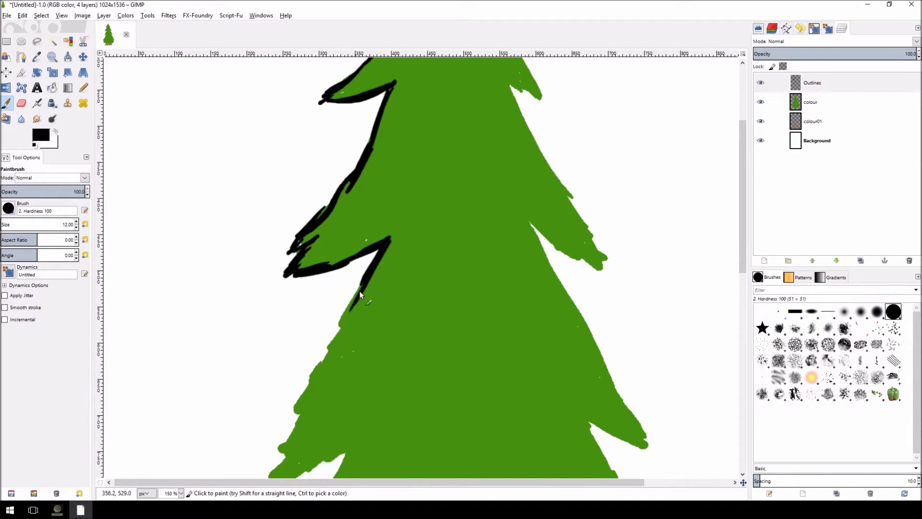
Step: Continue the black outline down the tree's left edge, around the third branch to the small notch beneath it
{"action": "right_click", "coordinate": [375, 361]}
{"action": "left_click_drag", "start_coordinate": [358, 302], "coordinate": [357, 109]}
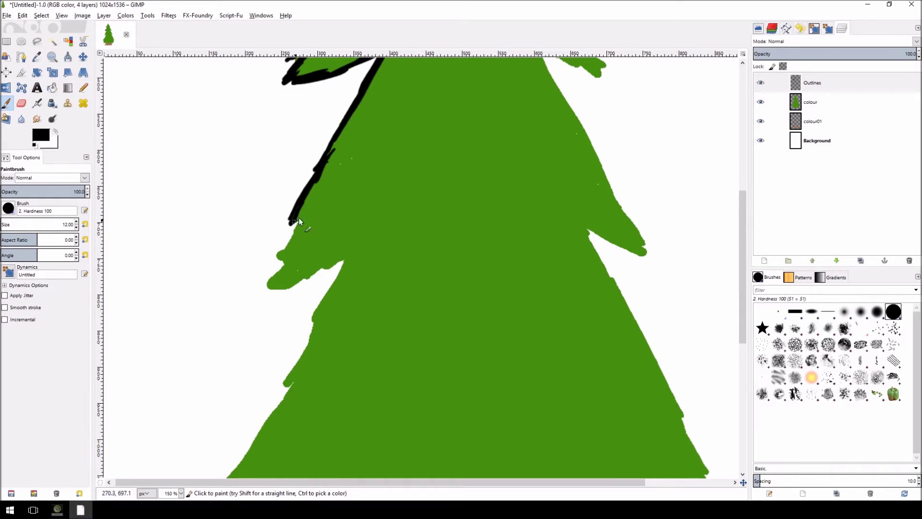
{"action": "mouse_move", "coordinate": [289, 241]}
{"action": "left_mouse_down"}
{"action": "mouse_move", "coordinate": [271, 264]}
{"action": "mouse_move", "coordinate": [285, 262]}
{"action": "mouse_move", "coordinate": [288, 289]}
{"action": "mouse_move", "coordinate": [345, 256]}
{"action": "left_mouse_up"}
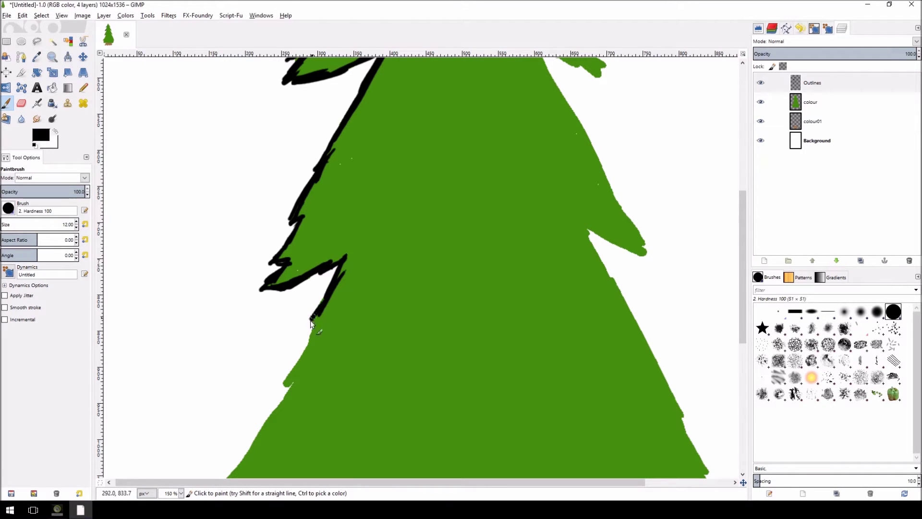
{"action": "right_click", "coordinate": [351, 369]}
{"action": "left_click", "coordinate": [350, 322]}
{"action": "left_click_drag", "start_coordinate": [356, 287], "coordinate": [369, 149]}
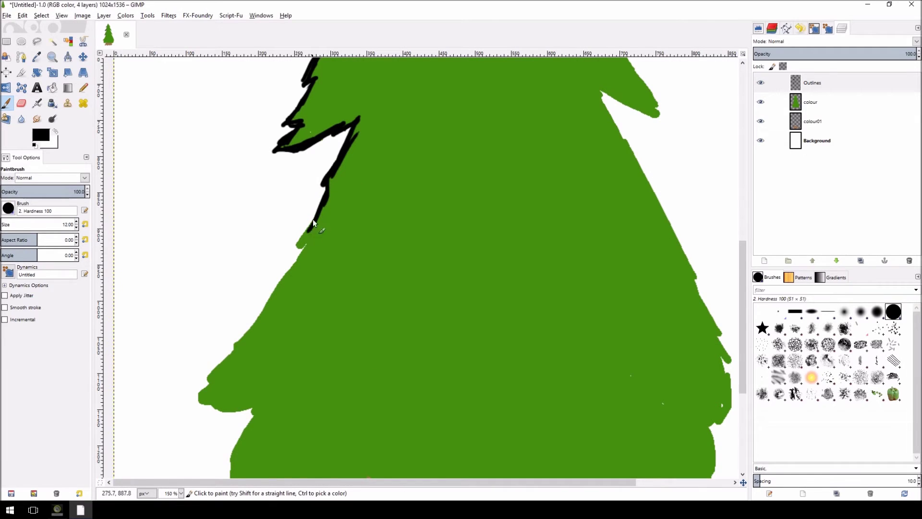
Step: Try mapping pen pressure to opacity in the paint dynamics with a test stroke, and restore the pressure-to-size mapping
{"action": "left_click", "coordinate": [828, 28]}
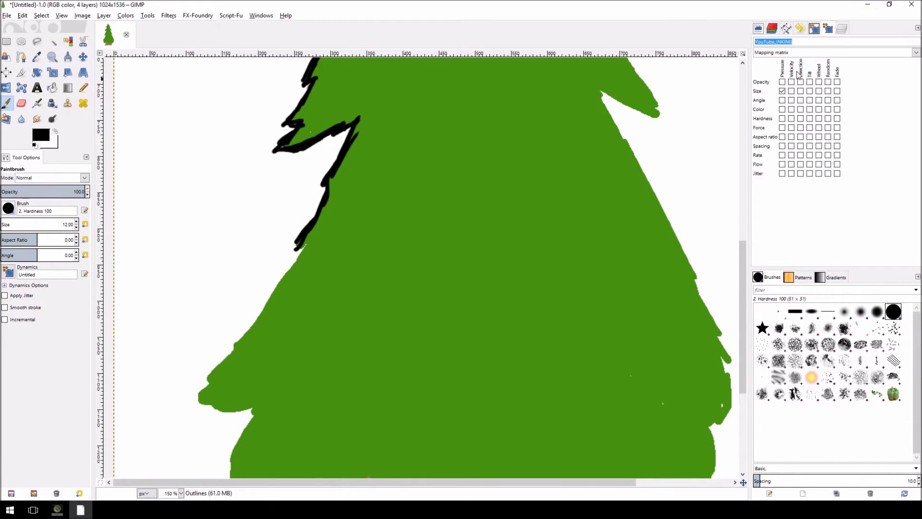
{"action": "left_click", "coordinate": [782, 91]}
{"action": "left_click", "coordinate": [783, 82]}
{"action": "mouse_move", "coordinate": [529, 210]}
{"action": "left_mouse_down"}
{"action": "mouse_move", "coordinate": [488, 211]}
{"action": "mouse_move", "coordinate": [489, 114]}
{"action": "left_mouse_up"}
{"action": "key", "text": "ctrl+z"}
{"action": "key", "text": "ctrl+z"}
{"action": "left_click", "coordinate": [782, 82]}
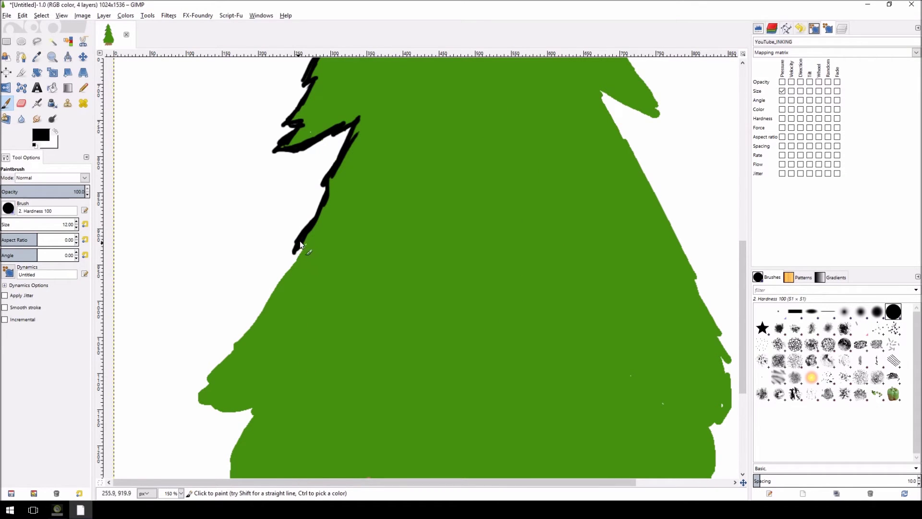
Step: Outline the lowest left branch, the scalloped base of the tree and its lower-right lobe in black
{"action": "mouse_move", "coordinate": [283, 279]}
{"action": "left_mouse_down"}
{"action": "mouse_move", "coordinate": [195, 392]}
{"action": "mouse_move", "coordinate": [202, 404]}
{"action": "mouse_move", "coordinate": [262, 403]}
{"action": "left_mouse_up"}
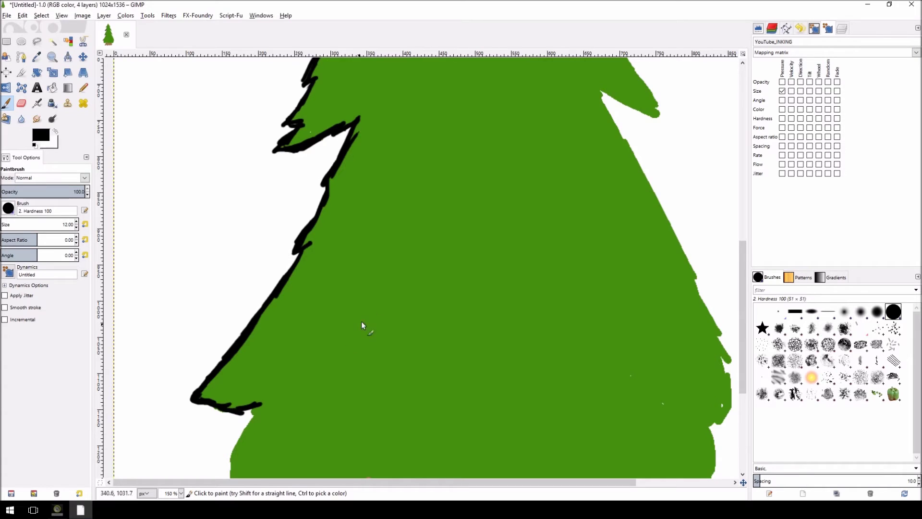
{"action": "scroll", "coordinate": [361, 324], "scroll_direction": "down", "scroll_amount": 5}
{"action": "mouse_move", "coordinate": [260, 179]}
{"action": "left_mouse_down"}
{"action": "mouse_move", "coordinate": [239, 228]}
{"action": "mouse_move", "coordinate": [245, 284]}
{"action": "mouse_move", "coordinate": [285, 298]}
{"action": "mouse_move", "coordinate": [334, 291]}
{"action": "left_mouse_up"}
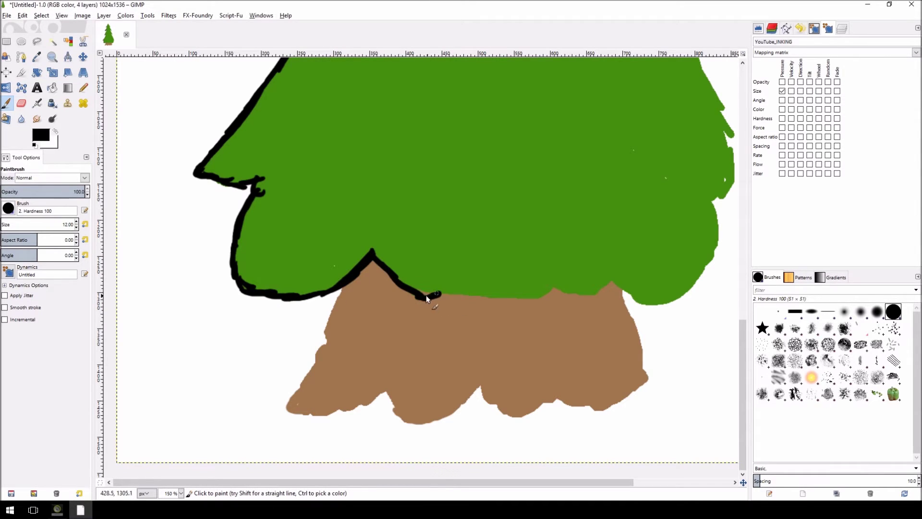
{"action": "left_click_drag", "start_coordinate": [431, 296], "coordinate": [433, 296]}
{"action": "mouse_move", "coordinate": [496, 296]}
{"action": "left_mouse_down"}
{"action": "mouse_move", "coordinate": [551, 286]}
{"action": "mouse_move", "coordinate": [548, 294]}
{"action": "left_mouse_up"}
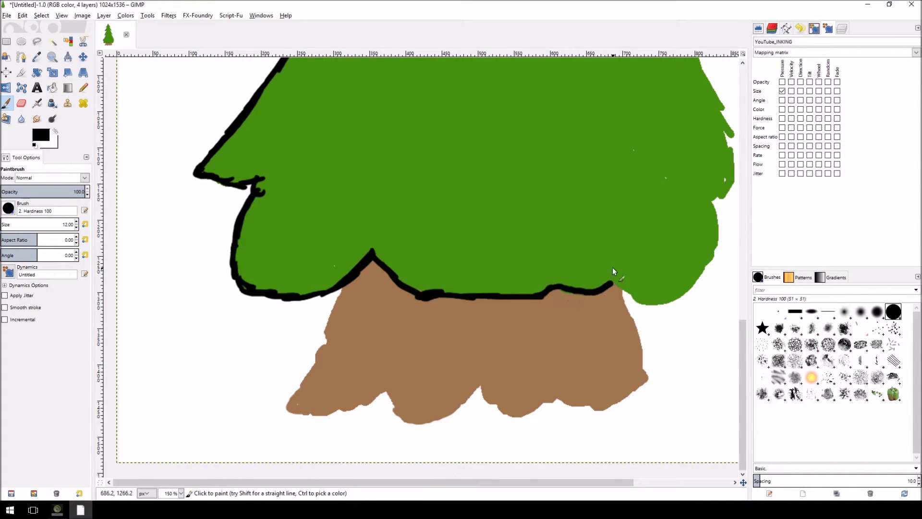
{"action": "mouse_move", "coordinate": [631, 294]}
{"action": "left_mouse_down"}
{"action": "mouse_move", "coordinate": [659, 304]}
{"action": "mouse_move", "coordinate": [713, 263]}
{"action": "left_mouse_up"}
{"action": "mouse_move", "coordinate": [715, 205]}
{"action": "left_mouse_down"}
{"action": "mouse_move", "coordinate": [718, 229]}
{"action": "mouse_move", "coordinate": [701, 267]}
{"action": "mouse_move", "coordinate": [715, 246]}
{"action": "mouse_move", "coordinate": [678, 296]}
{"action": "mouse_move", "coordinate": [689, 286]}
{"action": "mouse_move", "coordinate": [639, 304]}
{"action": "left_mouse_up"}
Step: Outline the trunk in black along its left side, scalloped base and right side
{"action": "left_click_drag", "start_coordinate": [334, 308], "coordinate": [327, 339]}
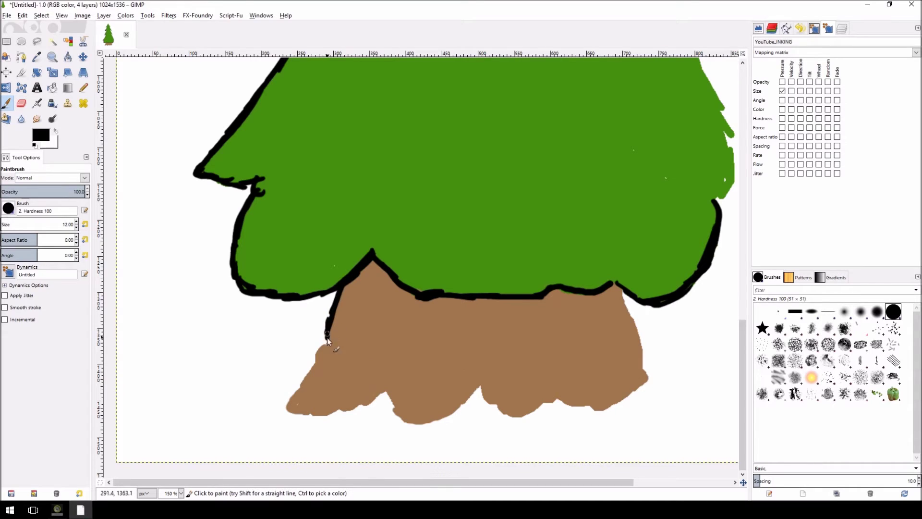
{"action": "mouse_move", "coordinate": [286, 408]}
{"action": "left_mouse_down"}
{"action": "mouse_move", "coordinate": [360, 408]}
{"action": "mouse_move", "coordinate": [385, 392]}
{"action": "mouse_move", "coordinate": [390, 412]}
{"action": "mouse_move", "coordinate": [425, 426]}
{"action": "mouse_move", "coordinate": [481, 387]}
{"action": "mouse_move", "coordinate": [504, 414]}
{"action": "mouse_move", "coordinate": [533, 418]}
{"action": "mouse_move", "coordinate": [548, 403]}
{"action": "mouse_move", "coordinate": [633, 401]}
{"action": "mouse_move", "coordinate": [599, 413]}
{"action": "mouse_move", "coordinate": [649, 383]}
{"action": "mouse_move", "coordinate": [640, 365]}
{"action": "left_mouse_up"}
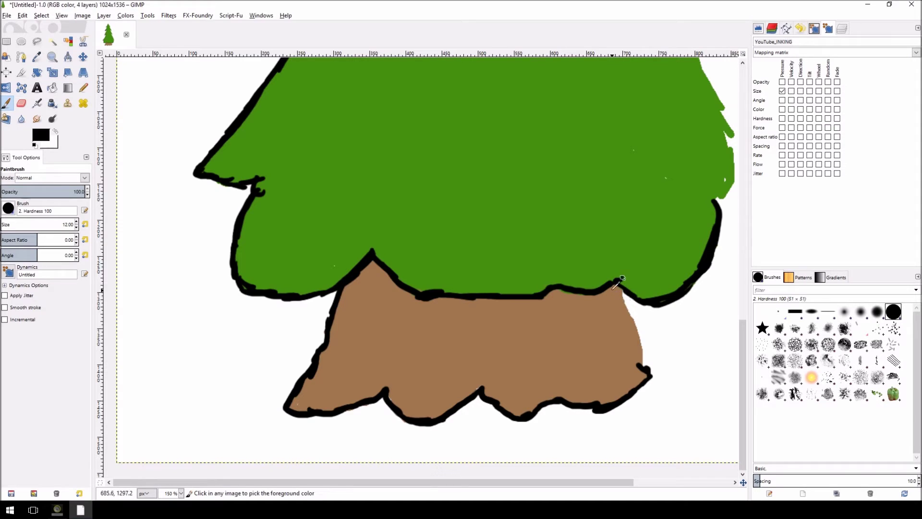
{"action": "left_click_drag", "start_coordinate": [616, 291], "coordinate": [647, 379]}
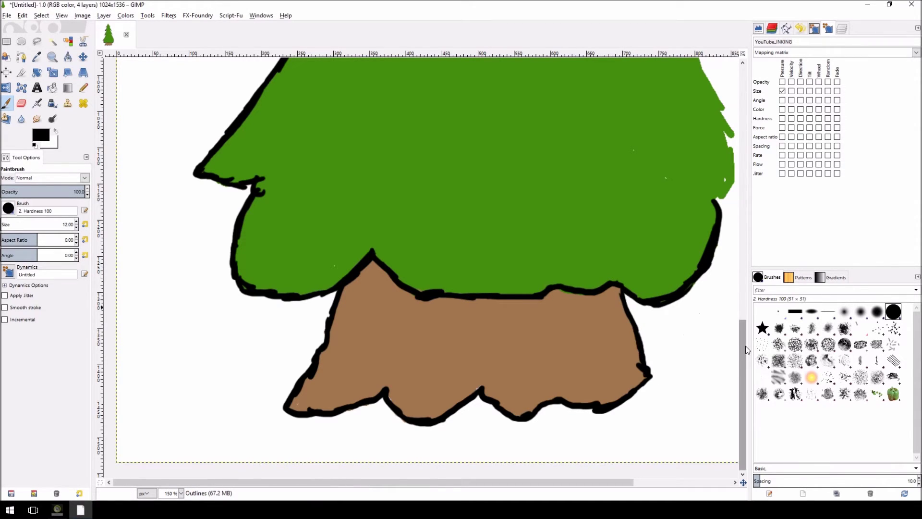
Step: Outline the small bump and jagged tip above the tree's lower-right lobe in black
{"action": "scroll", "coordinate": [745, 346], "scroll_direction": "up", "scroll_amount": 3}
{"action": "left_click_drag", "start_coordinate": [630, 478], "coordinate": [685, 477]}
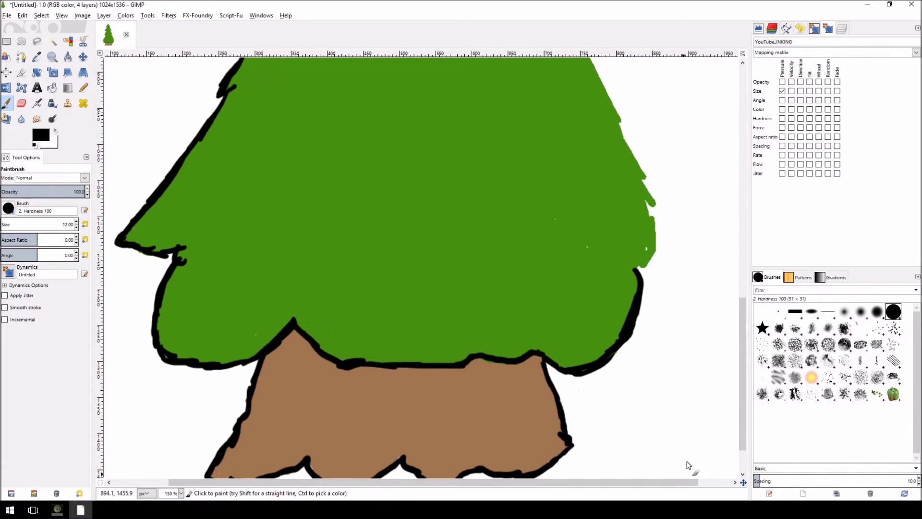
{"action": "mouse_move", "coordinate": [633, 267]}
{"action": "left_mouse_down"}
{"action": "mouse_move", "coordinate": [654, 265]}
{"action": "mouse_move", "coordinate": [657, 235]}
{"action": "mouse_move", "coordinate": [648, 253]}
{"action": "left_mouse_up"}
{"action": "mouse_move", "coordinate": [652, 215]}
{"action": "left_mouse_down"}
{"action": "mouse_move", "coordinate": [642, 198]}
{"action": "mouse_move", "coordinate": [659, 206]}
{"action": "mouse_move", "coordinate": [637, 169]}
{"action": "left_mouse_up"}
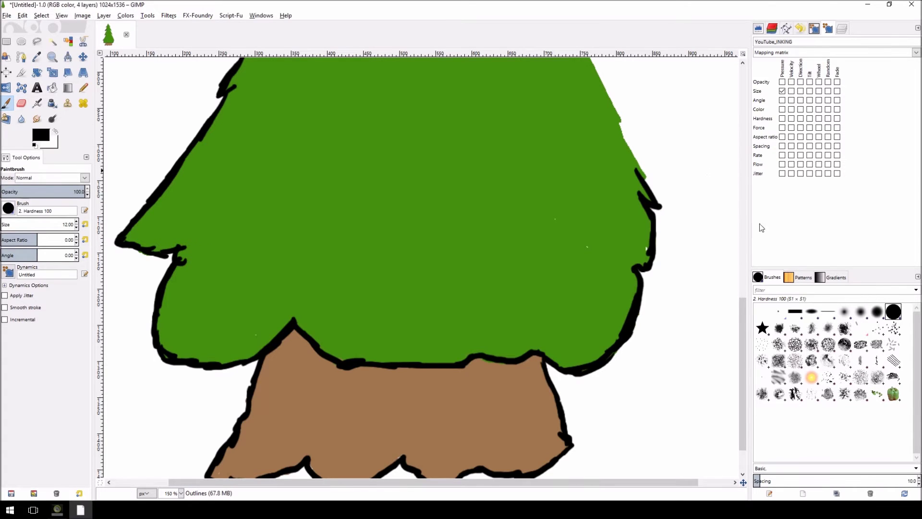
Step: Continue the black outline up the lowest tier's right edge to the notch beneath the third right branch
{"action": "left_click_drag", "start_coordinate": [743, 320], "coordinate": [741, 242]}
{"action": "mouse_move", "coordinate": [623, 343]}
{"action": "left_mouse_down"}
{"action": "mouse_move", "coordinate": [648, 399]}
{"action": "mouse_move", "coordinate": [628, 354]}
{"action": "left_mouse_up"}
{"action": "key", "text": "ctrl+z"}
{"action": "key", "text": "ctrl+z"}
{"action": "key", "text": "ctrl+z"}
{"action": "left_click_drag", "start_coordinate": [621, 352], "coordinate": [648, 396]}
{"action": "left_click_drag", "start_coordinate": [525, 150], "coordinate": [626, 343]}
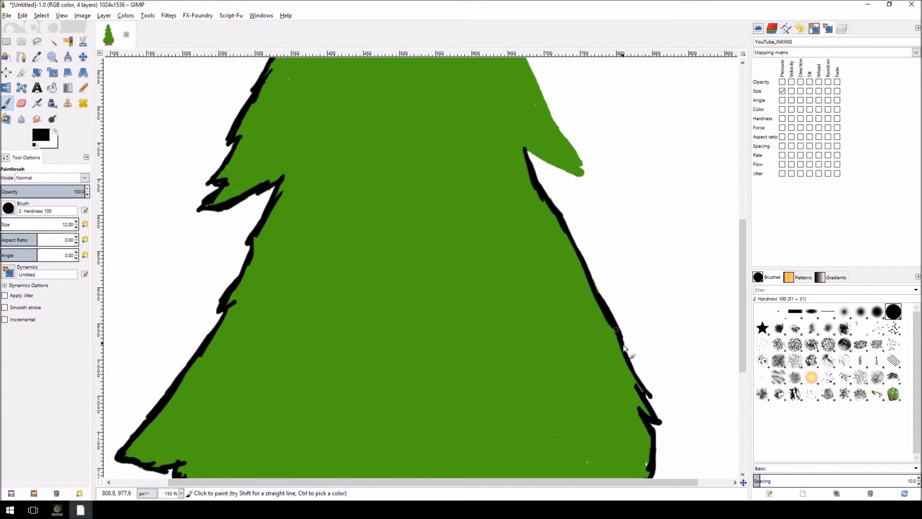
Step: Outline the third right branch in black and continue up the edge to the notch beneath the second right branch
{"action": "left_click_drag", "start_coordinate": [591, 155], "coordinate": [577, 316]}
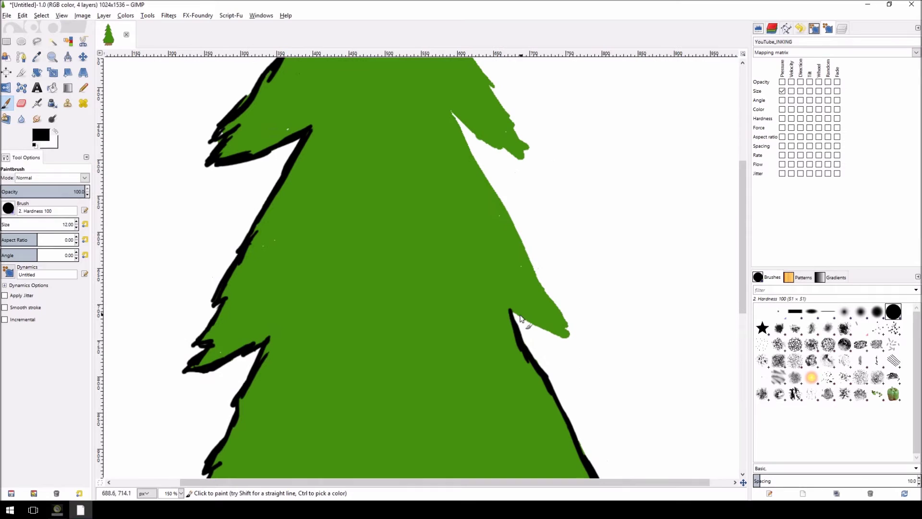
{"action": "mouse_move", "coordinate": [523, 324]}
{"action": "left_mouse_down"}
{"action": "mouse_move", "coordinate": [570, 334]}
{"action": "mouse_move", "coordinate": [518, 231]}
{"action": "left_mouse_up"}
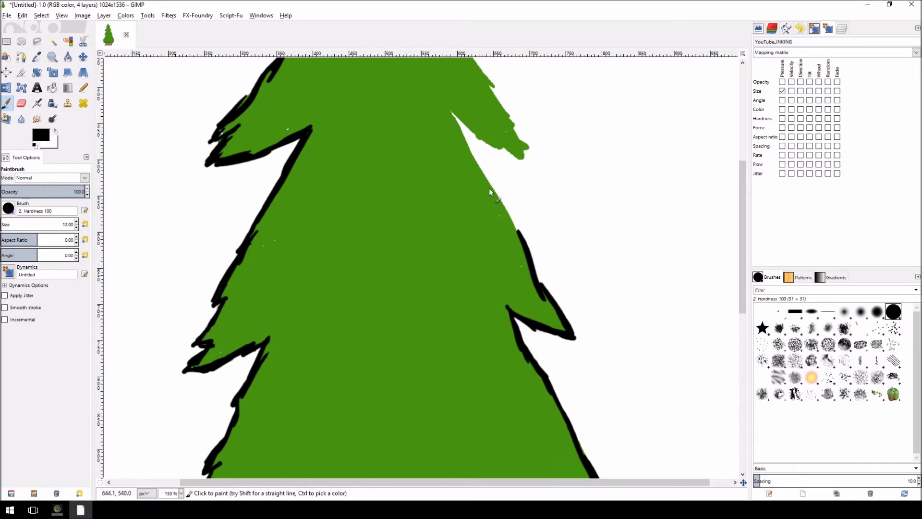
{"action": "left_click_drag", "start_coordinate": [451, 107], "coordinate": [518, 233]}
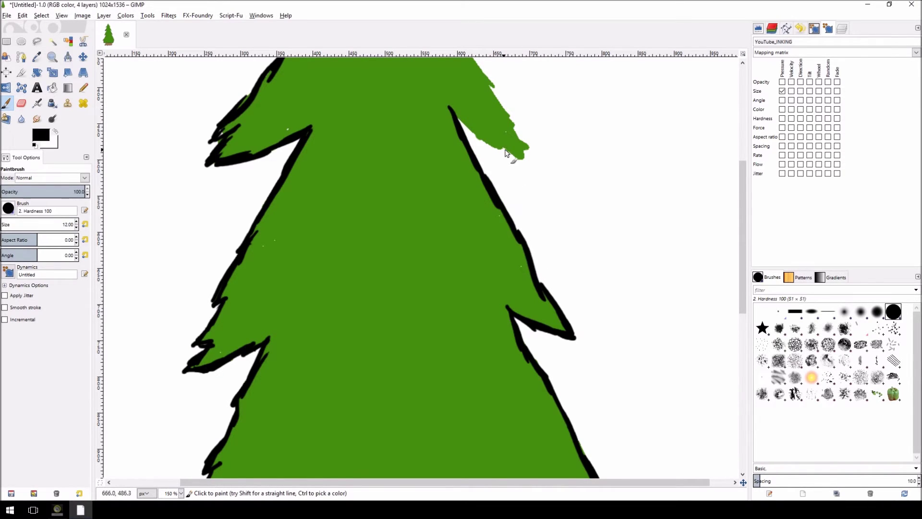
Step: Outline the second and top right branches in black, continuing up the edge to the tip of the tree
{"action": "scroll", "coordinate": [507, 405], "scroll_direction": "up", "scroll_amount": 5}
{"action": "mouse_move", "coordinate": [450, 297]}
{"action": "left_mouse_down"}
{"action": "mouse_move", "coordinate": [472, 322]}
{"action": "mouse_move", "coordinate": [461, 310]}
{"action": "mouse_move", "coordinate": [528, 342]}
{"action": "left_mouse_up"}
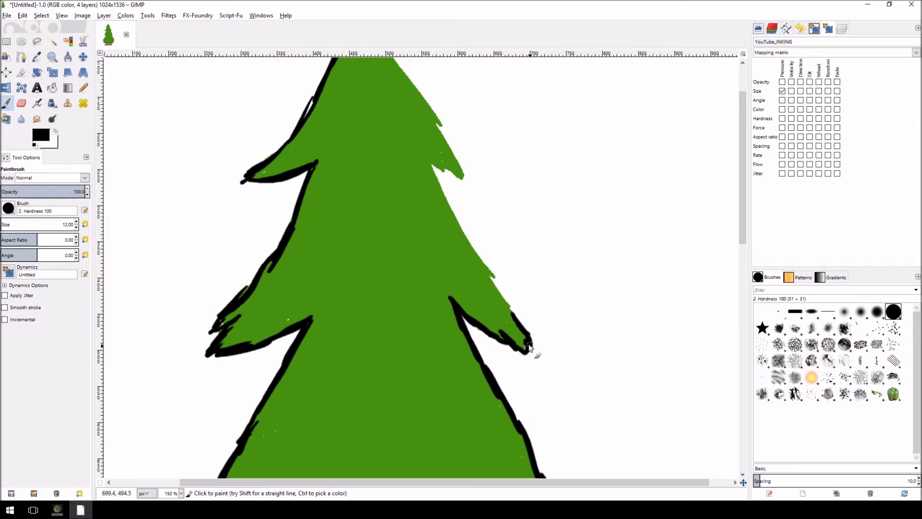
{"action": "left_click_drag", "start_coordinate": [490, 276], "coordinate": [518, 321]}
{"action": "mouse_move", "coordinate": [430, 162]}
{"action": "left_mouse_down"}
{"action": "mouse_move", "coordinate": [495, 284]}
{"action": "mouse_move", "coordinate": [432, 155]}
{"action": "mouse_move", "coordinate": [463, 300]}
{"action": "left_mouse_up"}
{"action": "left_click_drag", "start_coordinate": [403, 151], "coordinate": [384, 201]}
{"action": "mouse_move", "coordinate": [403, 147]}
{"action": "left_mouse_down"}
{"action": "mouse_move", "coordinate": [475, 268]}
{"action": "mouse_move", "coordinate": [504, 336]}
{"action": "mouse_move", "coordinate": [498, 321]}
{"action": "mouse_move", "coordinate": [504, 336]}
{"action": "mouse_move", "coordinate": [471, 312]}
{"action": "mouse_move", "coordinate": [504, 337]}
{"action": "left_mouse_up"}
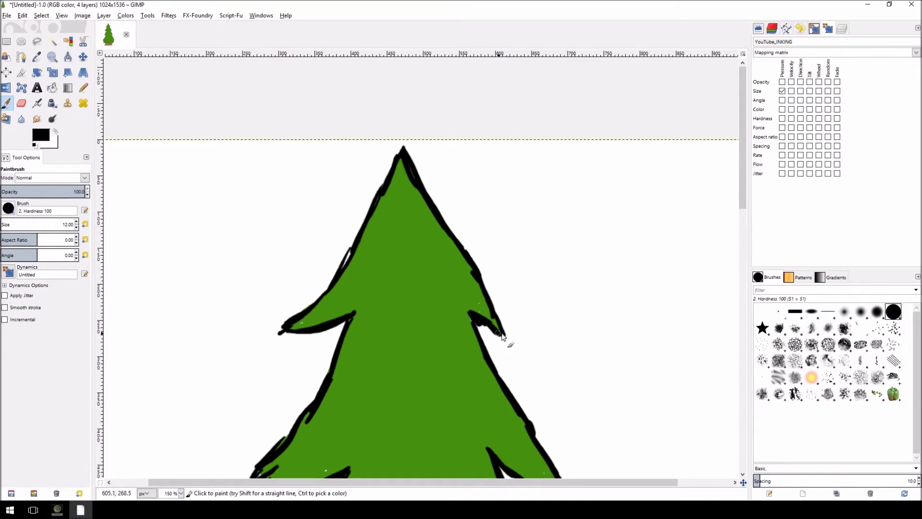
Step: Paint a black zigzag foliage line across the tree beneath the top tier, joining its left and right branches
{"action": "left_click_drag", "start_coordinate": [419, 332], "coordinate": [396, 230]}
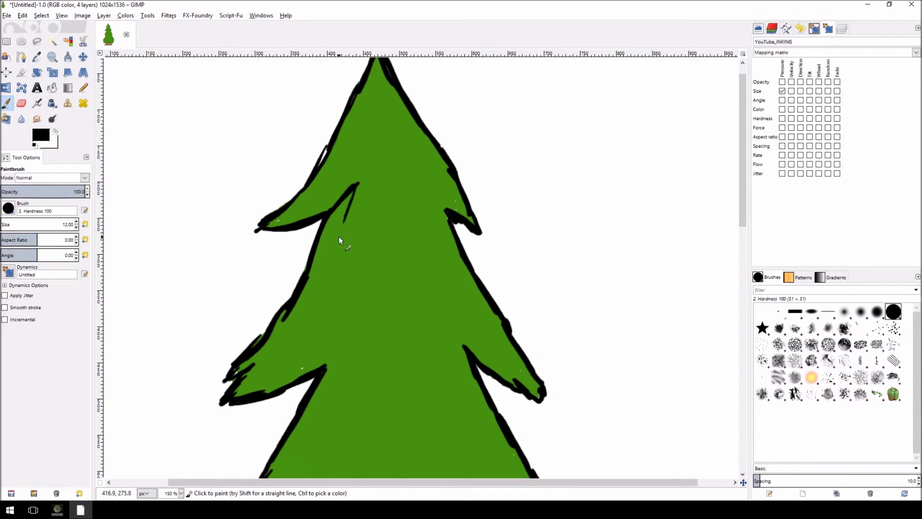
{"action": "mouse_move", "coordinate": [339, 264]}
{"action": "left_mouse_down"}
{"action": "mouse_move", "coordinate": [387, 190]}
{"action": "mouse_move", "coordinate": [384, 223]}
{"action": "mouse_move", "coordinate": [399, 270]}
{"action": "left_mouse_up"}
{"action": "left_click_drag", "start_coordinate": [416, 200], "coordinate": [402, 281]}
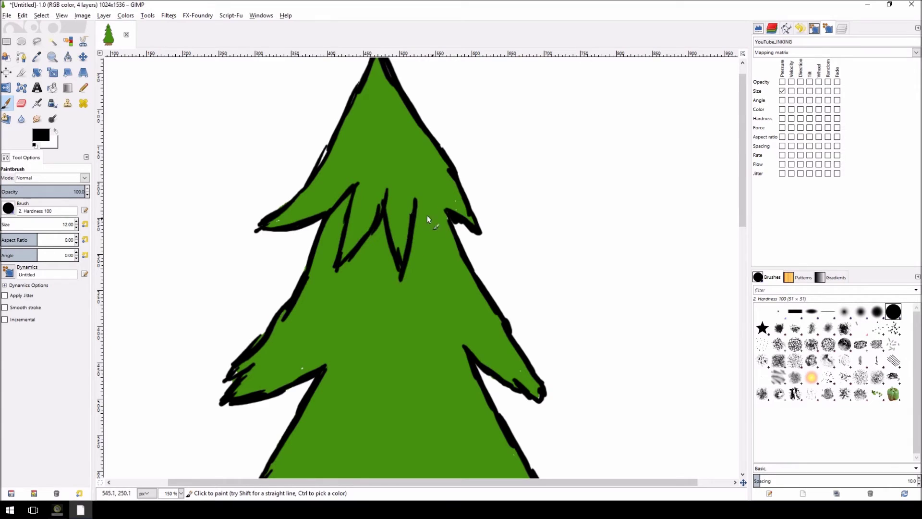
{"action": "left_click_drag", "start_coordinate": [439, 242], "coordinate": [416, 192]}
{"action": "key", "text": "ctrl+z"}
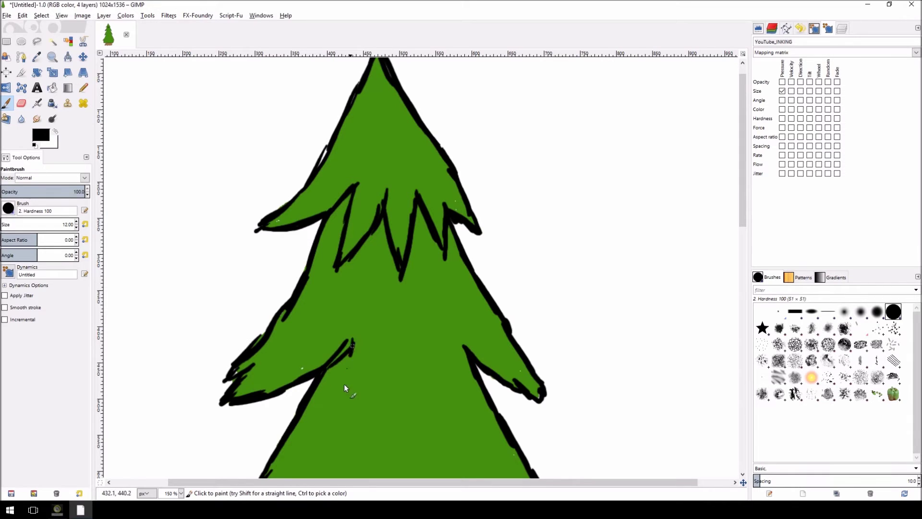
Step: Paint a black line of rounded and pointed foliage lobes across the tree beneath the second tier
{"action": "left_click_drag", "start_coordinate": [388, 348], "coordinate": [383, 395]}
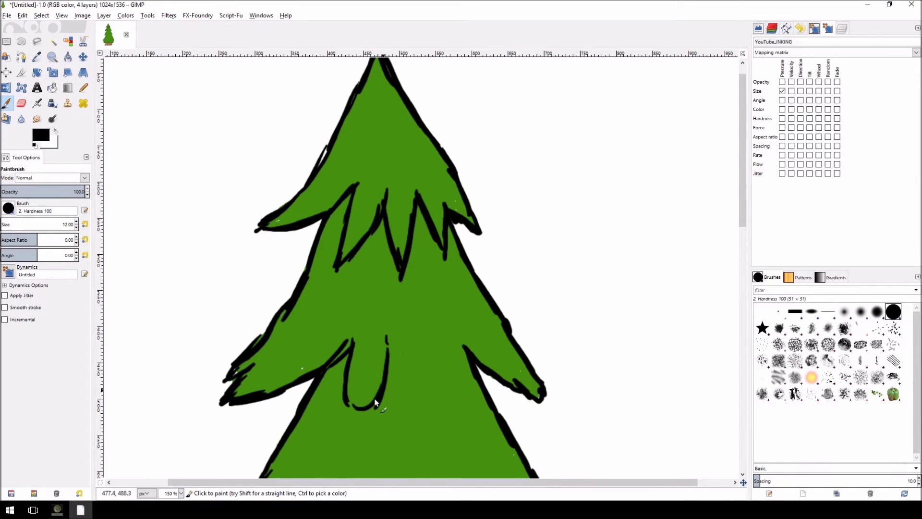
{"action": "left_click_drag", "start_coordinate": [387, 337], "coordinate": [398, 363]}
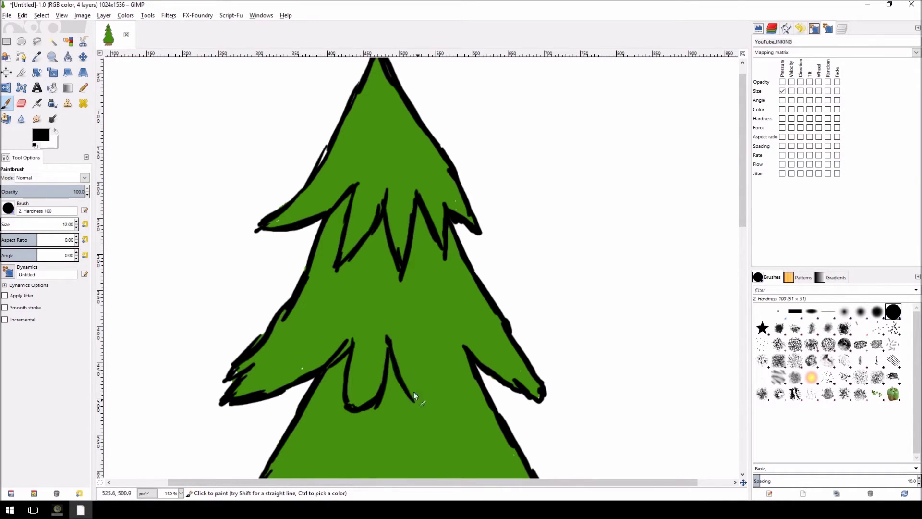
{"action": "left_click_drag", "start_coordinate": [432, 417], "coordinate": [433, 335]}
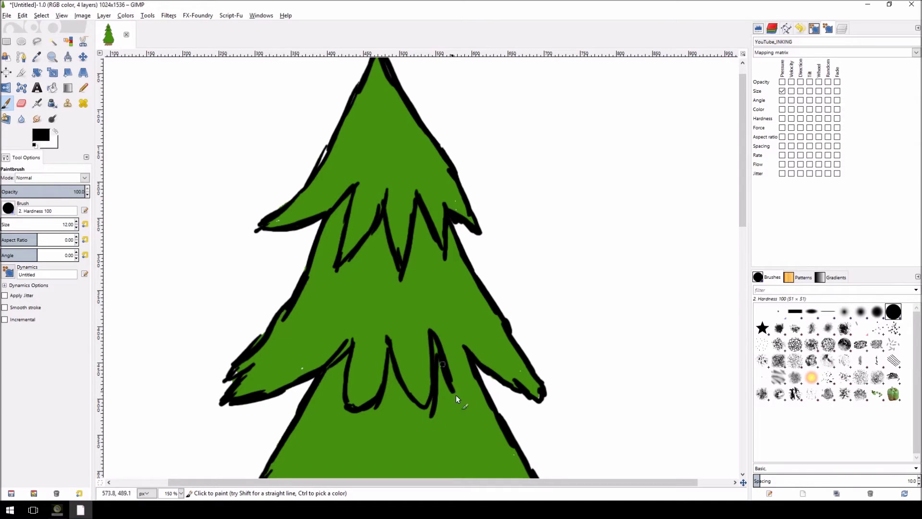
{"action": "key", "text": "ctrl+z"}
{"action": "key", "text": "ctrl+z"}
{"action": "key", "text": "ctrl+z"}
{"action": "key", "text": "ctrl+z"}
{"action": "key", "text": "ctrl+z"}
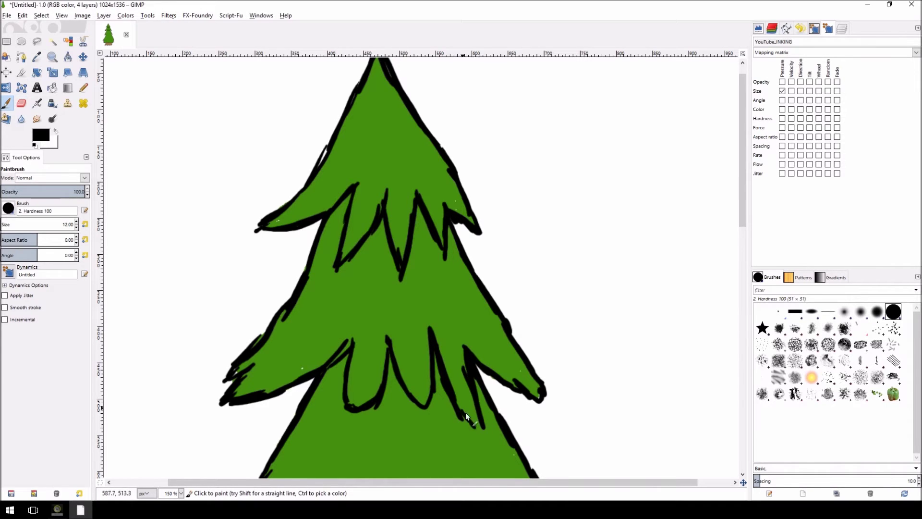
Step: Paint a black zigzag foliage line with deep points across the tree beneath the third tier
{"action": "left_click_drag", "start_coordinate": [537, 417], "coordinate": [552, 179]}
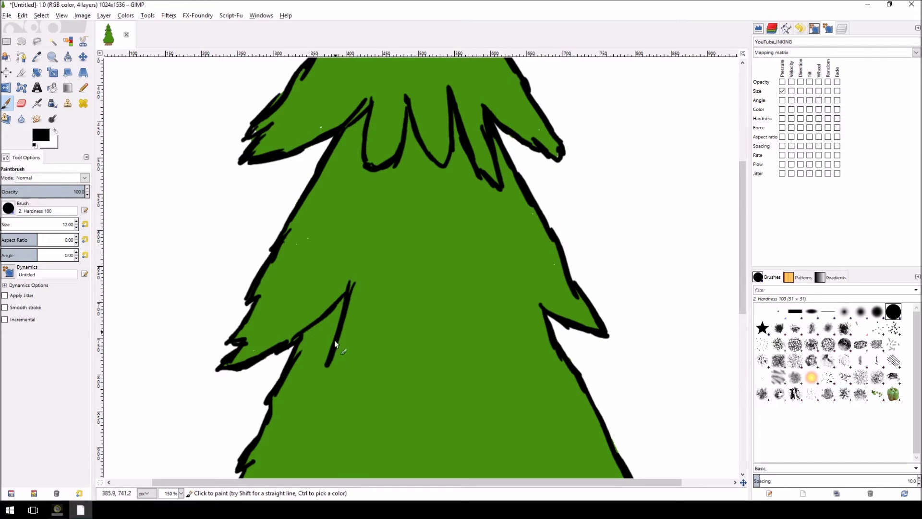
{"action": "mouse_move", "coordinate": [340, 379]}
{"action": "left_mouse_down"}
{"action": "mouse_move", "coordinate": [399, 307]}
{"action": "mouse_move", "coordinate": [443, 393]}
{"action": "mouse_move", "coordinate": [463, 403]}
{"action": "mouse_move", "coordinate": [460, 314]}
{"action": "mouse_move", "coordinate": [485, 300]}
{"action": "mouse_move", "coordinate": [537, 387]}
{"action": "left_mouse_up"}
{"action": "left_click_drag", "start_coordinate": [539, 305], "coordinate": [543, 397]}
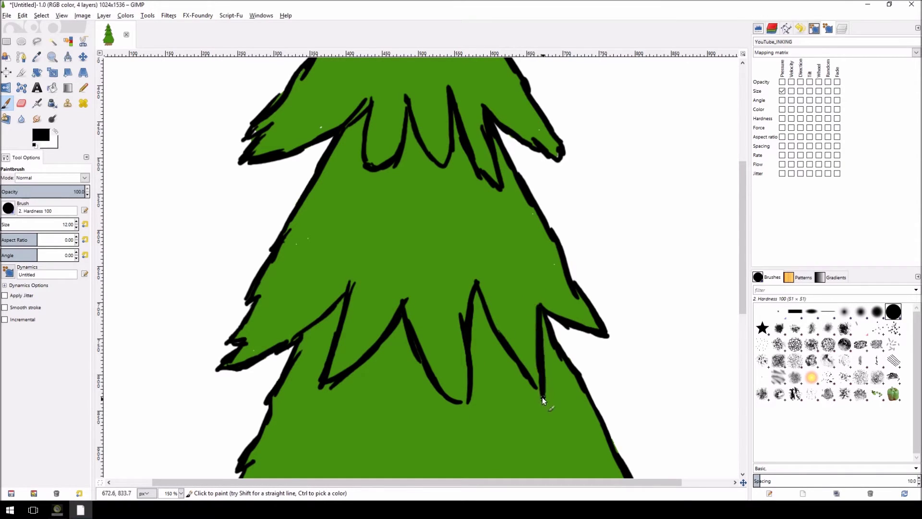
Step: Draw two curved black fold lines up the lowest tier, from the left notch and from the peak above the trunk
{"action": "scroll", "coordinate": [364, 379], "scroll_direction": "down", "scroll_amount": 5}
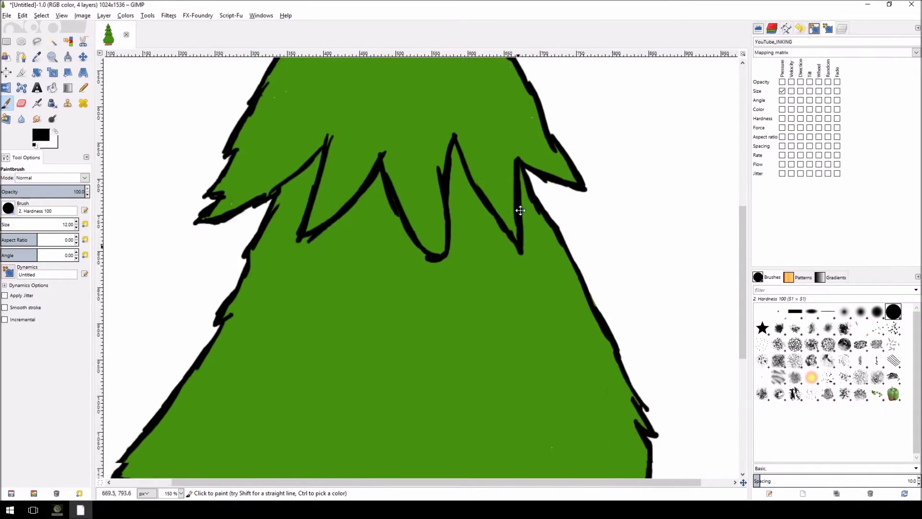
{"action": "left_click_drag", "start_coordinate": [196, 371], "coordinate": [265, 322]}
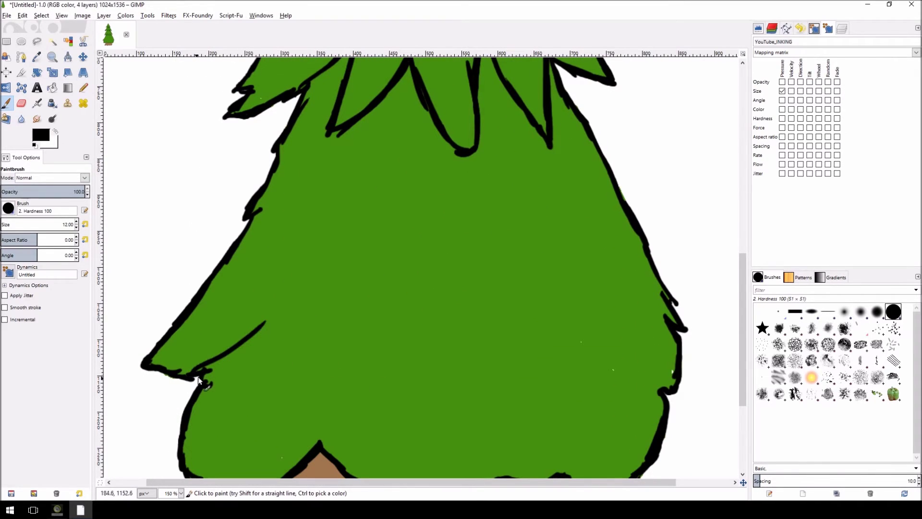
{"action": "key", "text": "ctrl+z"}
{"action": "left_click_drag", "start_coordinate": [204, 368], "coordinate": [316, 284]}
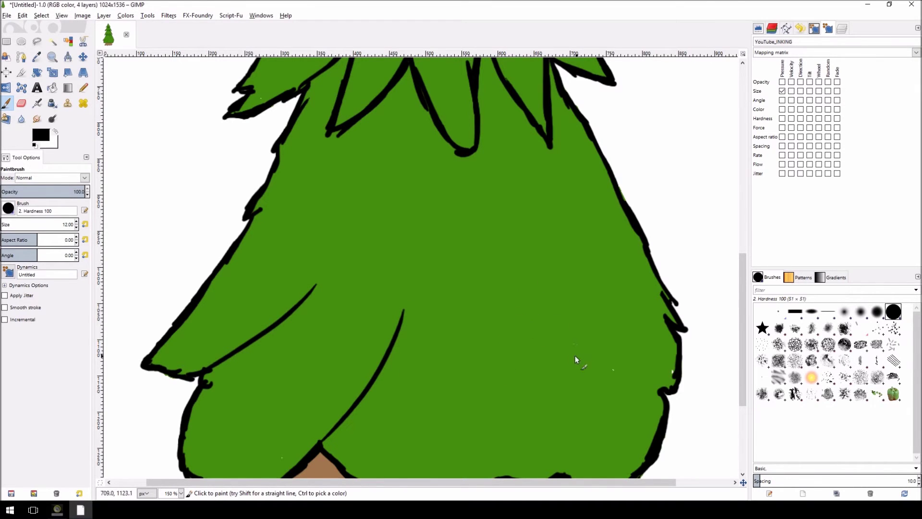
Step: Draw a single curved black fold line up the lowest tier from the trunk's upper-right corner, undoing unwanted strokes
{"action": "scroll", "coordinate": [484, 319], "scroll_direction": "down", "scroll_amount": 3}
{"action": "scroll", "coordinate": [367, 289], "scroll_direction": "right", "scroll_amount": 3}
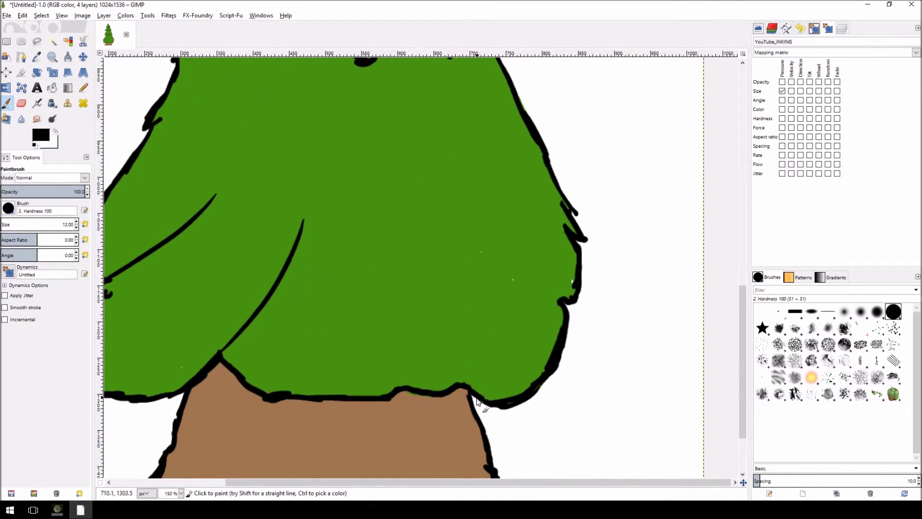
{"action": "left_click_drag", "start_coordinate": [421, 301], "coordinate": [465, 376]}
{"action": "left_click_drag", "start_coordinate": [429, 319], "coordinate": [446, 350]}
{"action": "left_click_drag", "start_coordinate": [390, 206], "coordinate": [429, 320]}
{"action": "left_click_drag", "start_coordinate": [413, 268], "coordinate": [475, 361]}
{"action": "key", "text": "ctrl+z"}
{"action": "key", "text": "ctrl+z"}
{"action": "key", "text": "ctrl+z"}
{"action": "mouse_move", "coordinate": [389, 222]}
{"action": "left_mouse_down"}
{"action": "mouse_move", "coordinate": [469, 377]}
{"action": "mouse_move", "coordinate": [392, 198]}
{"action": "left_mouse_up"}
{"action": "key", "text": "ctrl+z"}
{"action": "key", "text": "ctrl+z"}
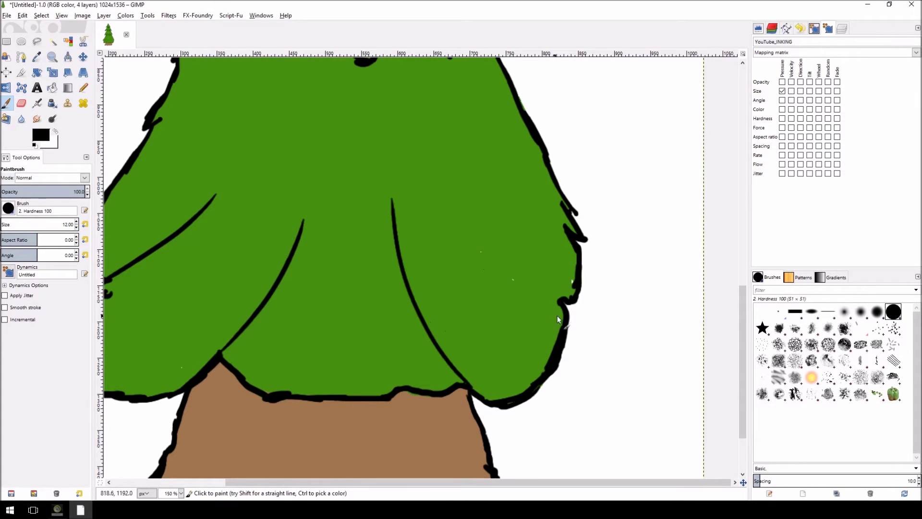
Step: Draw a fold line from the lowest tier's right notch and add jagged black foliage strokes above it
{"action": "scroll", "coordinate": [498, 126], "scroll_direction": "up", "scroll_amount": 5}
{"action": "mouse_move", "coordinate": [550, 377]}
{"action": "left_mouse_down"}
{"action": "mouse_move", "coordinate": [457, 272]}
{"action": "mouse_move", "coordinate": [488, 335]}
{"action": "left_mouse_up"}
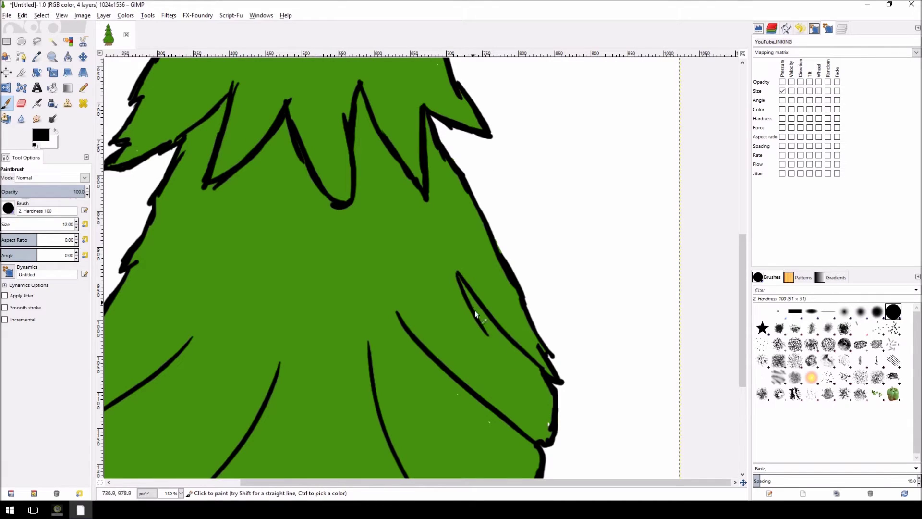
{"action": "left_click_drag", "start_coordinate": [409, 289], "coordinate": [495, 356]}
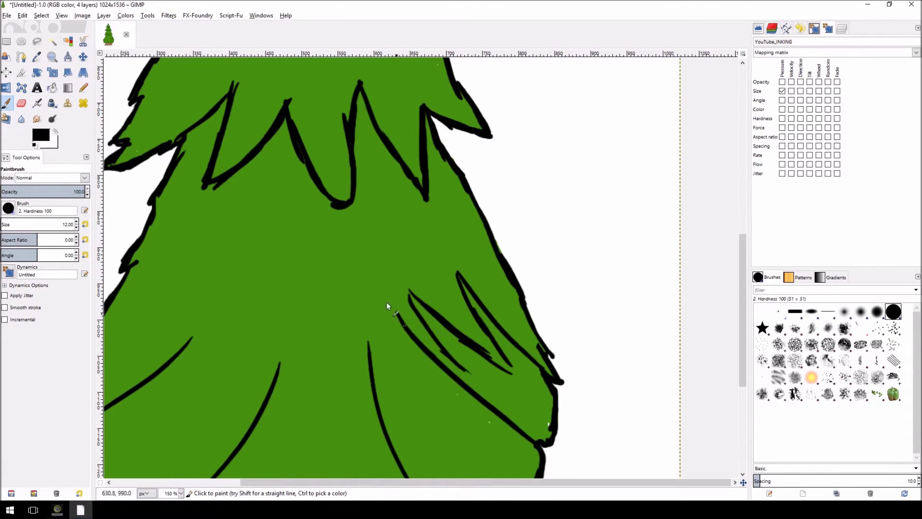
Step: Add jagged black foliage strokes on the left side of the lowest tier, above its left fold line
{"action": "scroll", "coordinate": [293, 308], "scroll_direction": "down", "scroll_amount": 5}
{"action": "scroll", "coordinate": [480, 240], "scroll_direction": "left", "scroll_amount": 5}
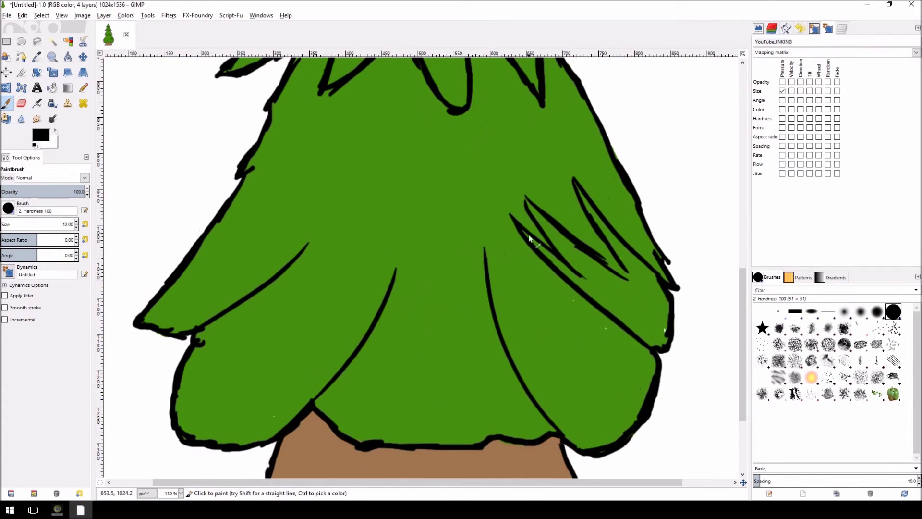
{"action": "mouse_move", "coordinate": [296, 253]}
{"action": "left_mouse_down"}
{"action": "mouse_move", "coordinate": [337, 206]}
{"action": "mouse_move", "coordinate": [236, 252]}
{"action": "left_mouse_up"}
{"action": "mouse_move", "coordinate": [299, 215]}
{"action": "left_mouse_down"}
{"action": "mouse_move", "coordinate": [208, 254]}
{"action": "mouse_move", "coordinate": [278, 215]}
{"action": "left_mouse_up"}
{"action": "key", "text": "ctrl+z"}
{"action": "mouse_move", "coordinate": [303, 140]}
{"action": "left_mouse_down"}
{"action": "mouse_move", "coordinate": [237, 219]}
{"action": "mouse_move", "coordinate": [345, 165]}
{"action": "left_mouse_up"}
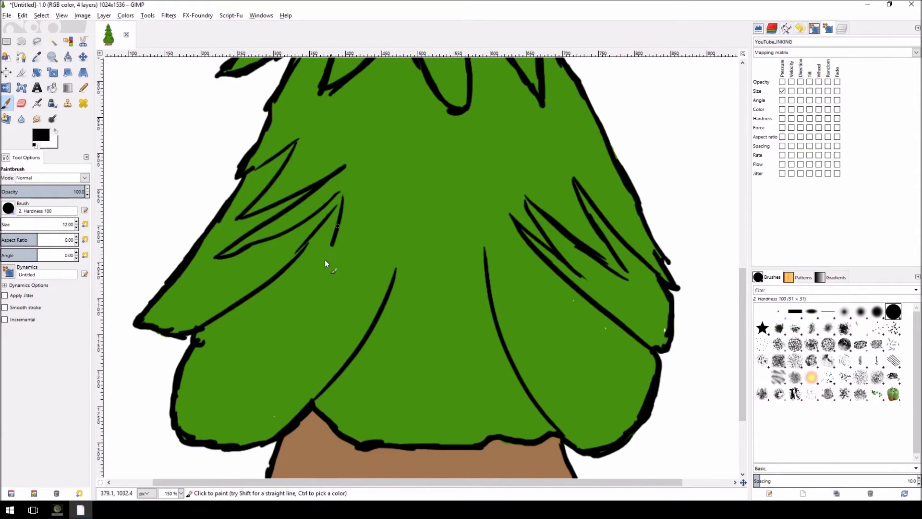
Step: Extend the jagged black foliage strokes across the middle of the lowest tier, above the central fold lines
{"action": "left_click_drag", "start_coordinate": [312, 280], "coordinate": [379, 235]}
{"action": "mouse_move", "coordinate": [423, 189]}
{"action": "left_mouse_down"}
{"action": "mouse_move", "coordinate": [379, 300]}
{"action": "mouse_move", "coordinate": [426, 262]}
{"action": "mouse_move", "coordinate": [445, 213]}
{"action": "mouse_move", "coordinate": [542, 315]}
{"action": "left_mouse_up"}
{"action": "left_click_drag", "start_coordinate": [517, 233], "coordinate": [549, 328]}
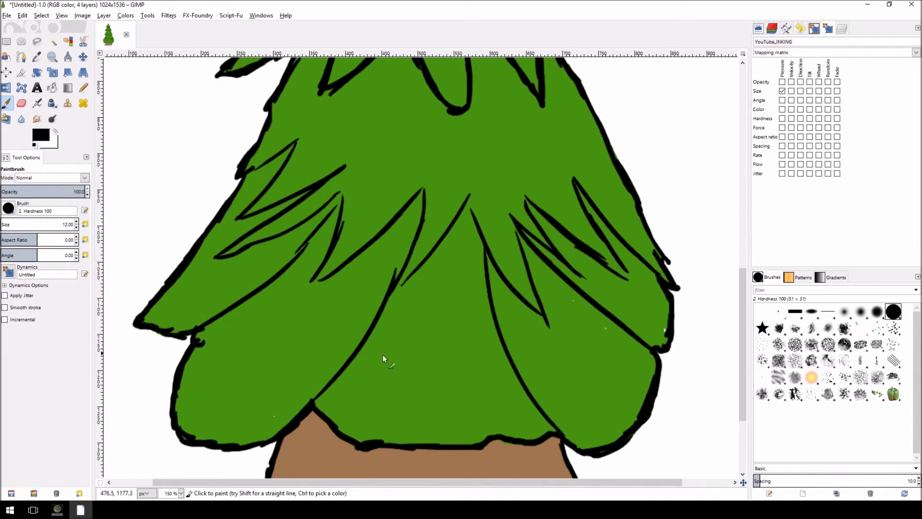
Step: Add long curved black detail strokes inside the lower-left and central lobes of the lowest tier
{"action": "left_click_drag", "start_coordinate": [320, 299], "coordinate": [235, 387]}
{"action": "mouse_move", "coordinate": [335, 339]}
{"action": "left_mouse_down"}
{"action": "mouse_move", "coordinate": [309, 354]}
{"action": "mouse_move", "coordinate": [351, 320]}
{"action": "left_mouse_up"}
{"action": "key", "text": "ctrl+z"}
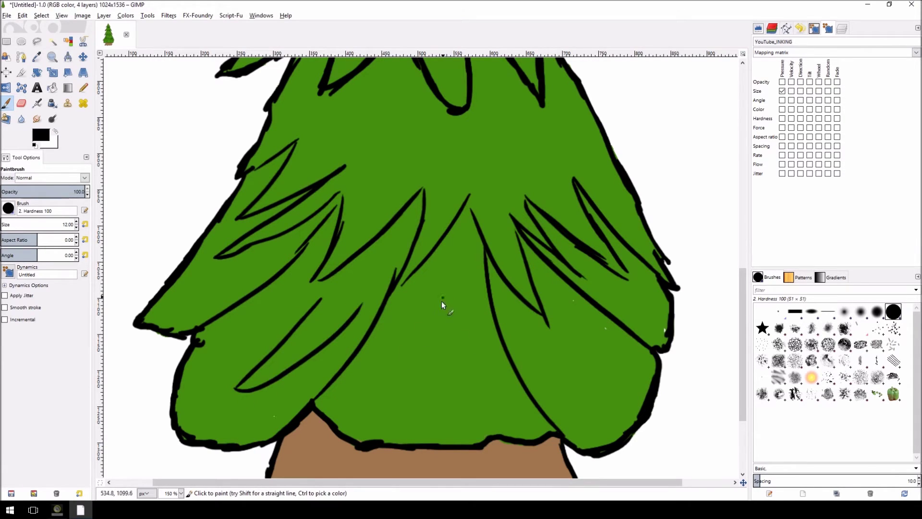
{"action": "left_click_drag", "start_coordinate": [443, 297], "coordinate": [389, 394]}
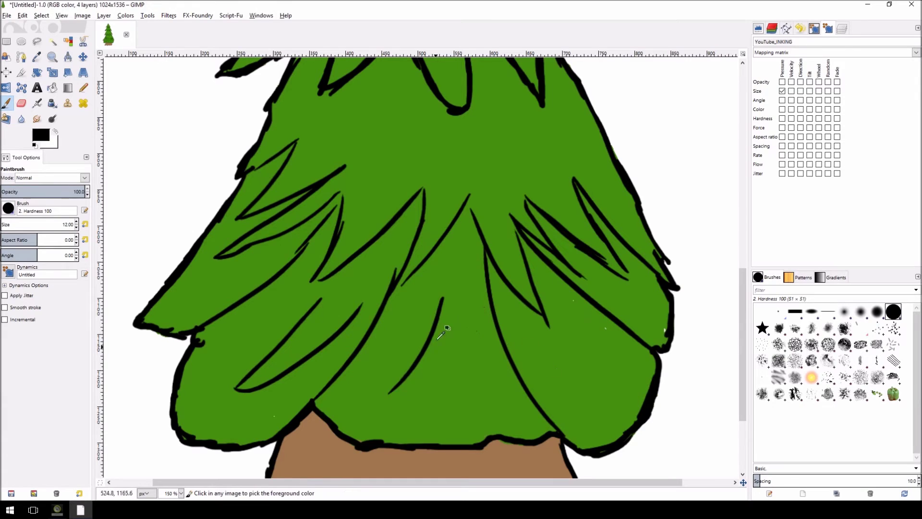
{"action": "key", "text": "ctrl+z"}
{"action": "mouse_move", "coordinate": [429, 287]}
{"action": "left_mouse_down"}
{"action": "mouse_move", "coordinate": [371, 417]}
{"action": "mouse_move", "coordinate": [473, 288]}
{"action": "left_mouse_up"}
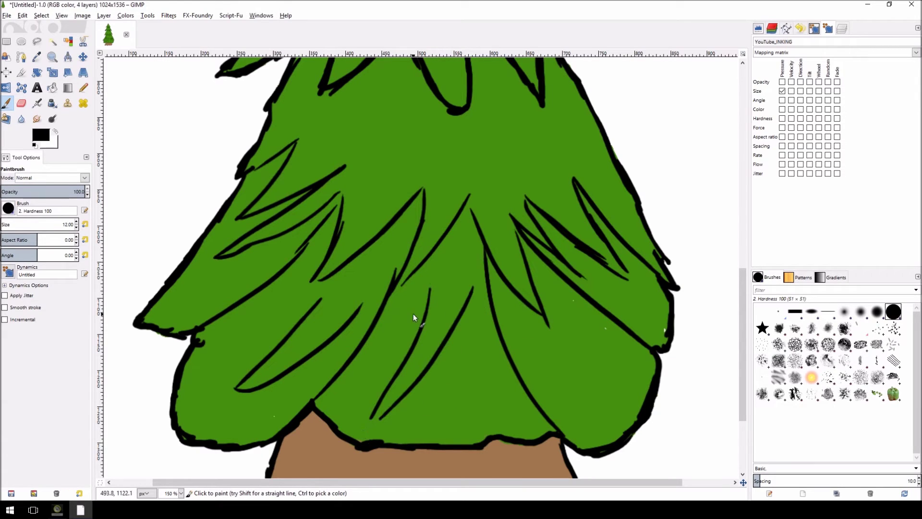
Step: Add two curved black detail strokes inside the lower-right lobe and undo the stray stroke higher on the left
{"action": "left_click_drag", "start_coordinate": [527, 316], "coordinate": [625, 407]}
{"action": "key", "text": "ctrl+z"}
{"action": "left_click_drag", "start_coordinate": [536, 353], "coordinate": [614, 385]}
{"action": "left_click_drag", "start_coordinate": [565, 319], "coordinate": [639, 394]}
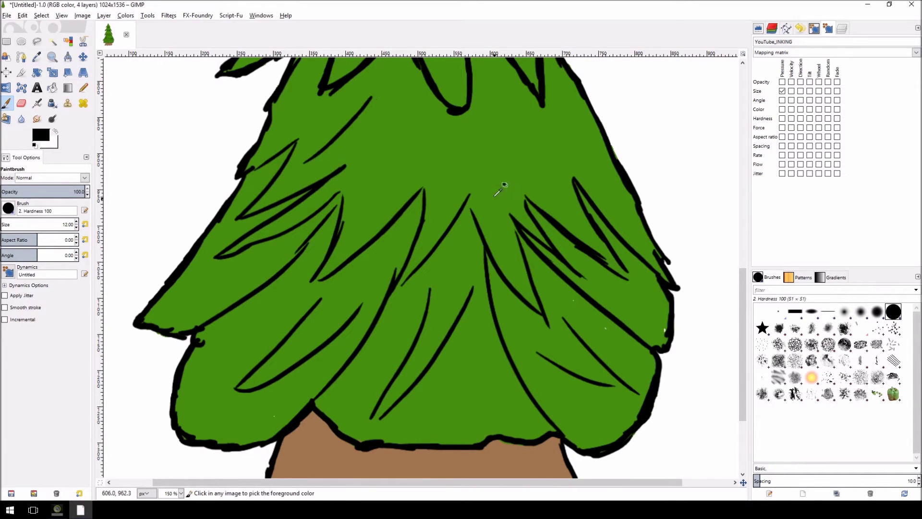
{"action": "key", "text": "ctrl+z"}
Step: Create a new transparent layer named DETAIL_LINEs above the Outlines layer
{"action": "scroll", "coordinate": [504, 242], "scroll_direction": "up", "scroll_amount": 5}
{"action": "right_click", "coordinate": [475, 282], "text": "ctrl"}
{"action": "left_click", "coordinate": [483, 221]}
{"action": "left_click", "coordinate": [843, 28]}
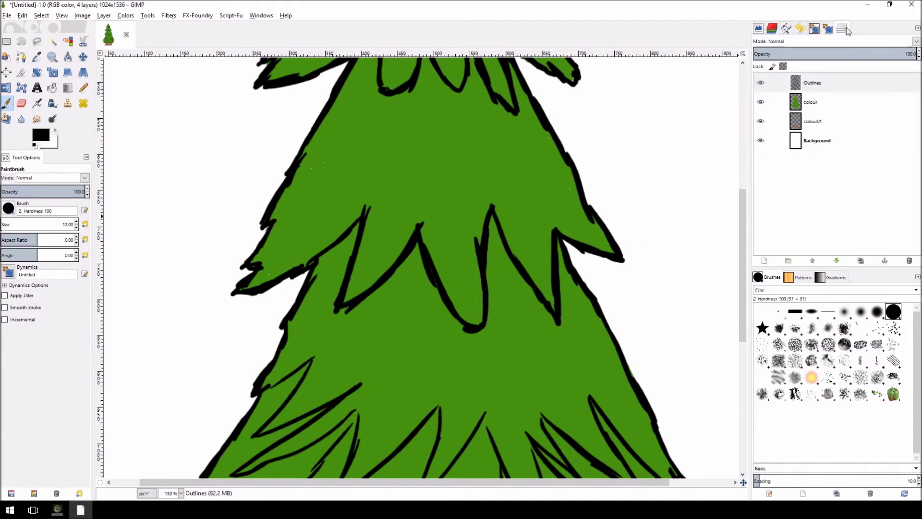
{"action": "left_click", "coordinate": [764, 261]}
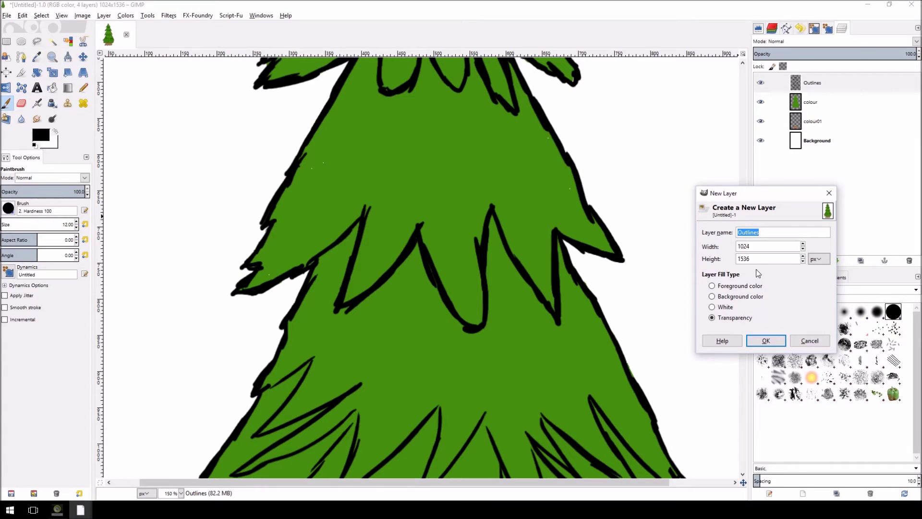
{"action": "type", "text": "DETAIL_LINEs"}
{"action": "key", "text": "Return"}
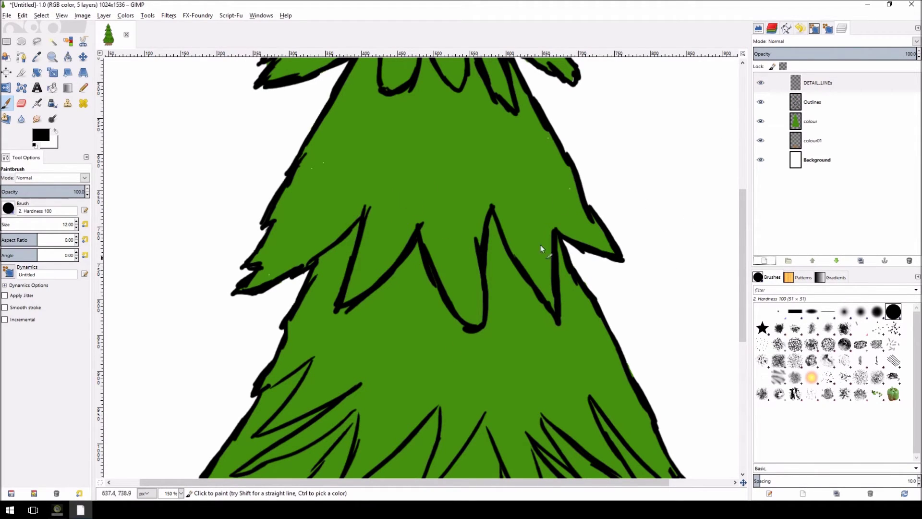
{"action": "scroll", "coordinate": [549, 271], "scroll_direction": "down", "scroll_amount": 5}
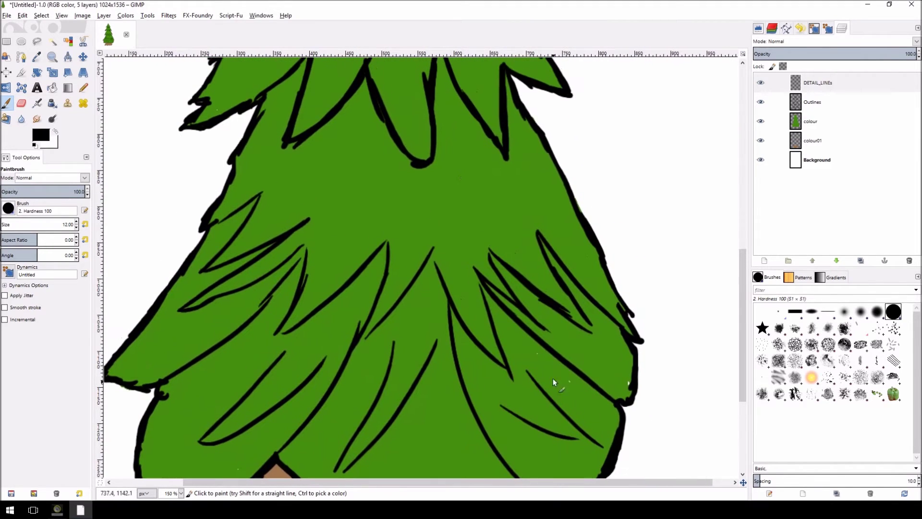
Step: Add curved black detail strokes inside all foliage tiers on the DETAIL_LINEs layer, from the lower tiers up to the treetop
{"action": "scroll", "coordinate": [582, 248], "scroll_direction": "down", "scroll_amount": 2}
{"action": "scroll", "coordinate": [455, 205], "scroll_direction": "up", "scroll_amount": 2}
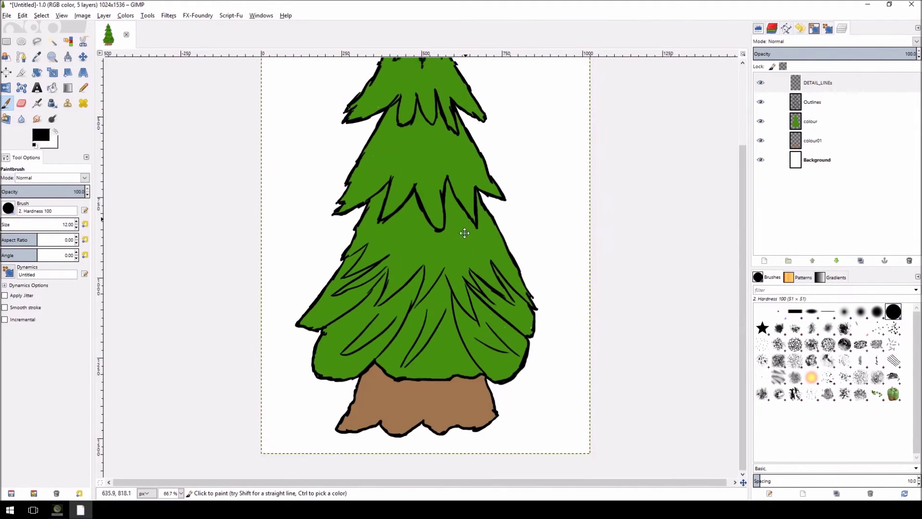
{"action": "left_click_drag", "start_coordinate": [390, 164], "coordinate": [342, 232]}
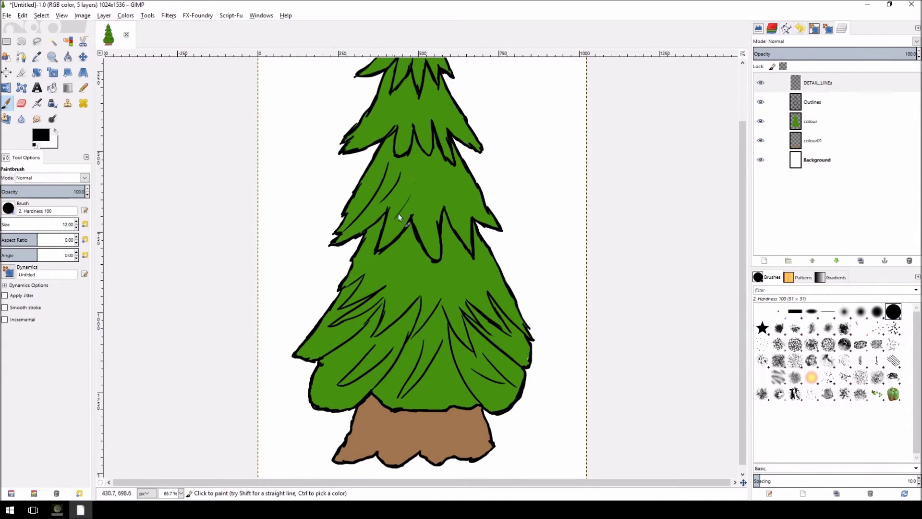
{"action": "left_click_drag", "start_coordinate": [422, 191], "coordinate": [427, 243]}
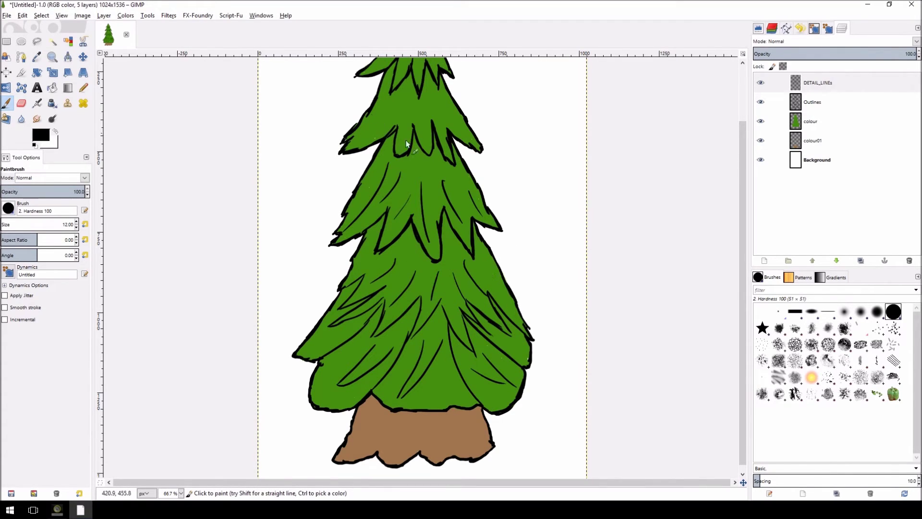
{"action": "scroll", "coordinate": [455, 229], "scroll_direction": "up", "scroll_amount": 3}
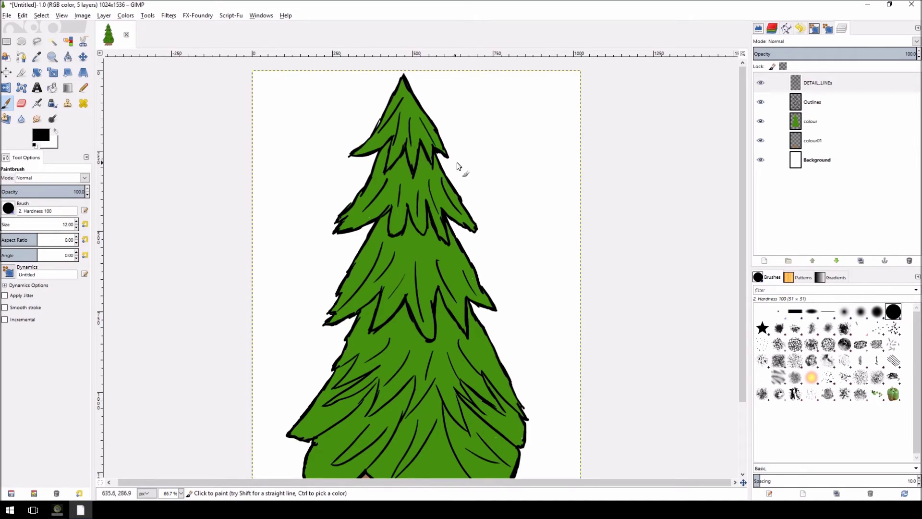
Step: Select the Outlines layer and set up the eraser with the Hardness 100 brush and YouTube_INKING dynamics
{"action": "left_click", "coordinate": [799, 101]}
{"action": "left_click_drag", "start_coordinate": [439, 340], "coordinate": [436, 183]}
{"action": "key", "text": "a"}
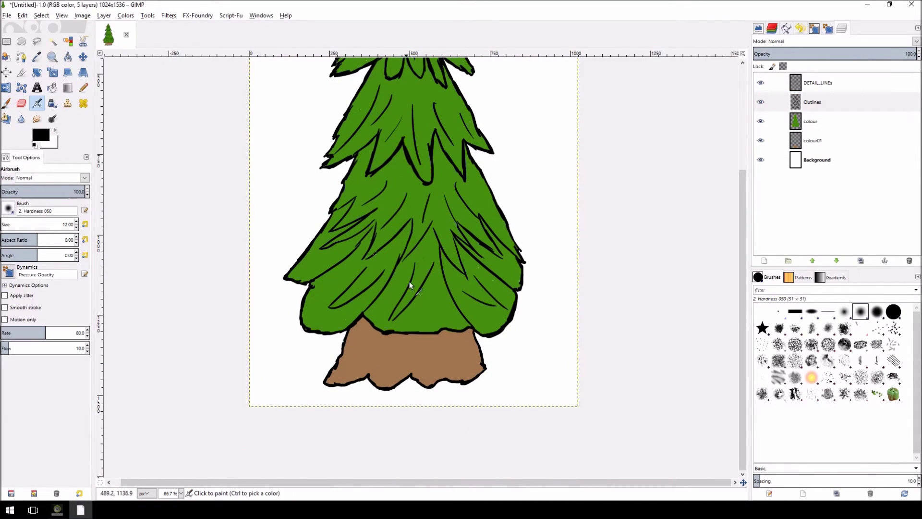
{"action": "left_click", "coordinate": [22, 103]}
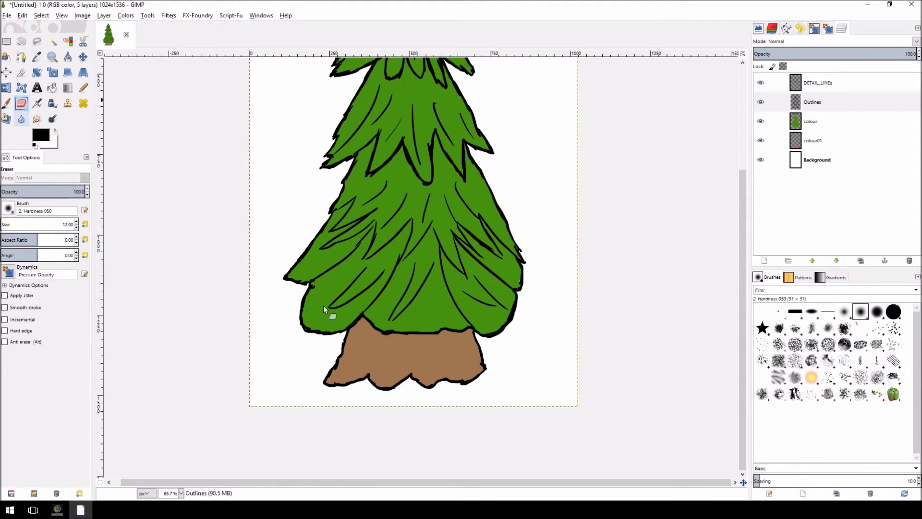
{"action": "left_click", "coordinate": [8, 208]}
{"action": "left_click", "coordinate": [34, 236]}
{"action": "left_click", "coordinate": [9, 271]}
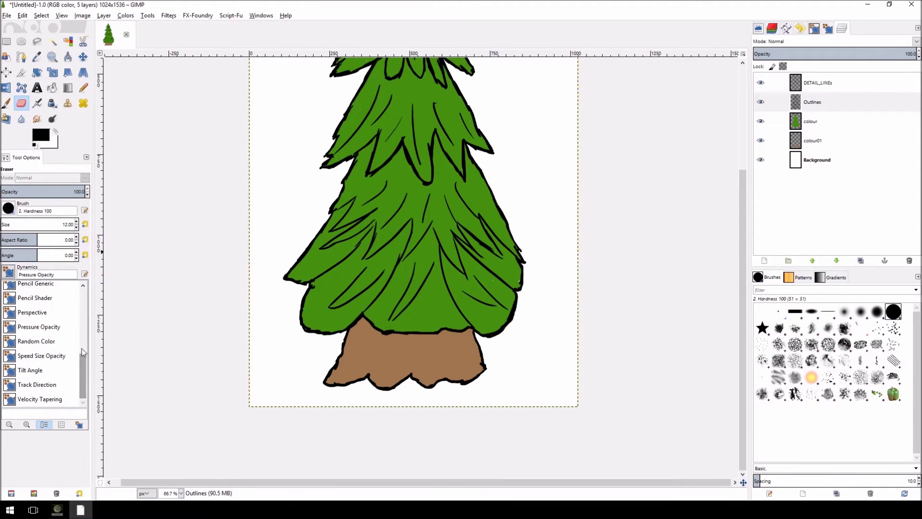
{"action": "left_click_drag", "start_coordinate": [82, 366], "coordinate": [83, 293]}
{"action": "left_click", "coordinate": [23, 293]}
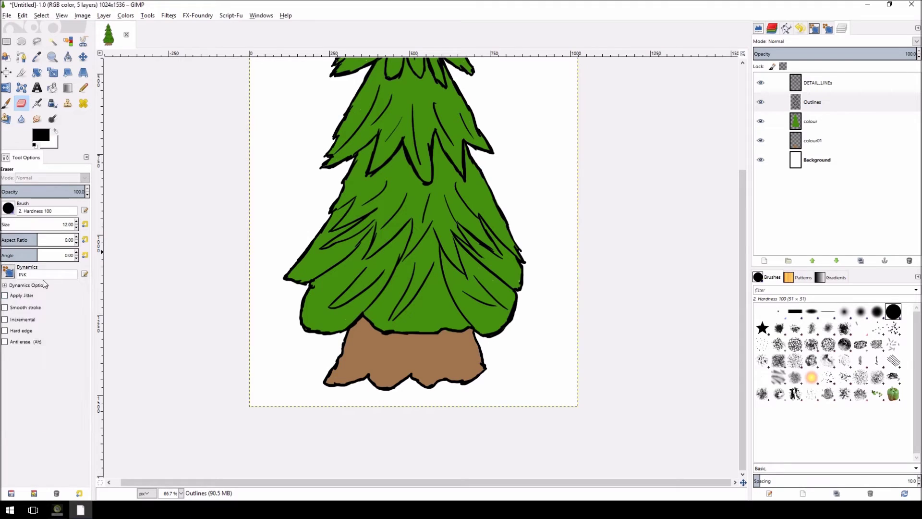
{"action": "left_click", "coordinate": [9, 272]}
{"action": "left_click", "coordinate": [42, 318]}
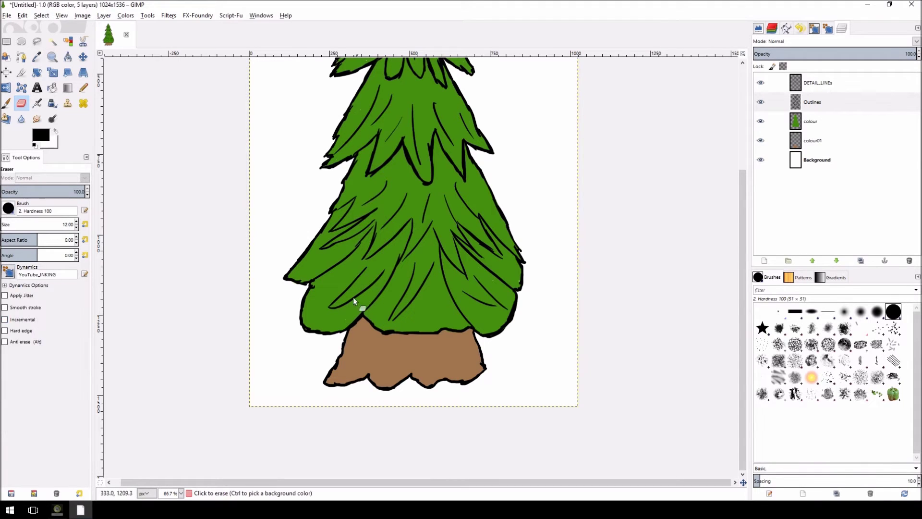
Step: Enlarge the eraser to about 67 and erase the loose detail strokes inside the lowest tier's lobes on the Outlines layer
{"action": "key", "text": "bracketright"}
{"action": "key", "text": "bracketright"}
{"action": "key", "text": "bracketright"}
{"action": "key", "text": "bracketright"}
{"action": "key", "text": "bracketright"}
{"action": "key", "text": "bracketright"}
{"action": "key", "text": "bracketright"}
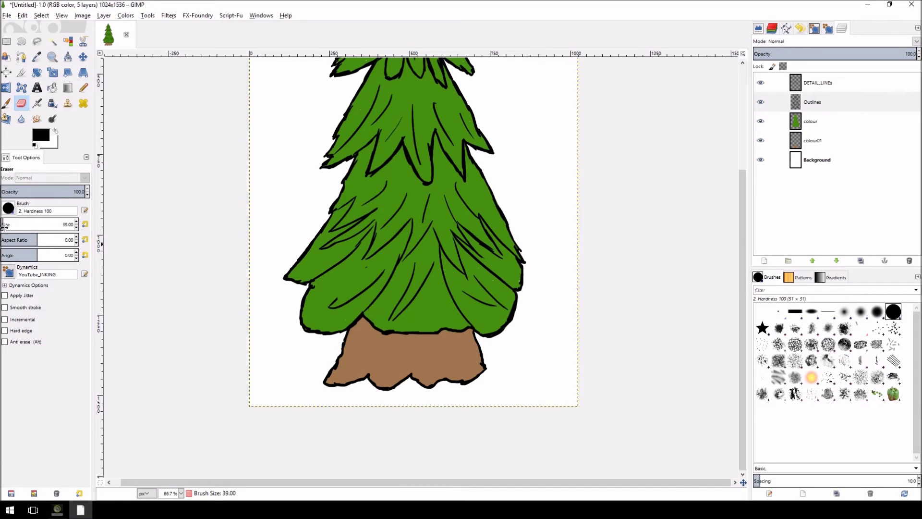
{"action": "left_click_drag", "start_coordinate": [19, 225], "coordinate": [25, 225]}
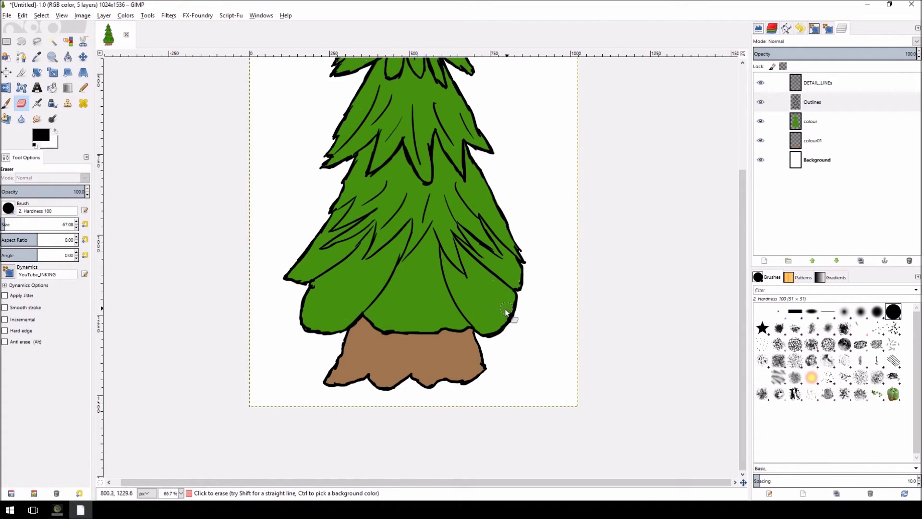
Step: On the DETAIL_LINEs layer, set the paintbrush size to 15 and draw curved detail strokes in the lowest tier and down the trunk
{"action": "key", "text": "p"}
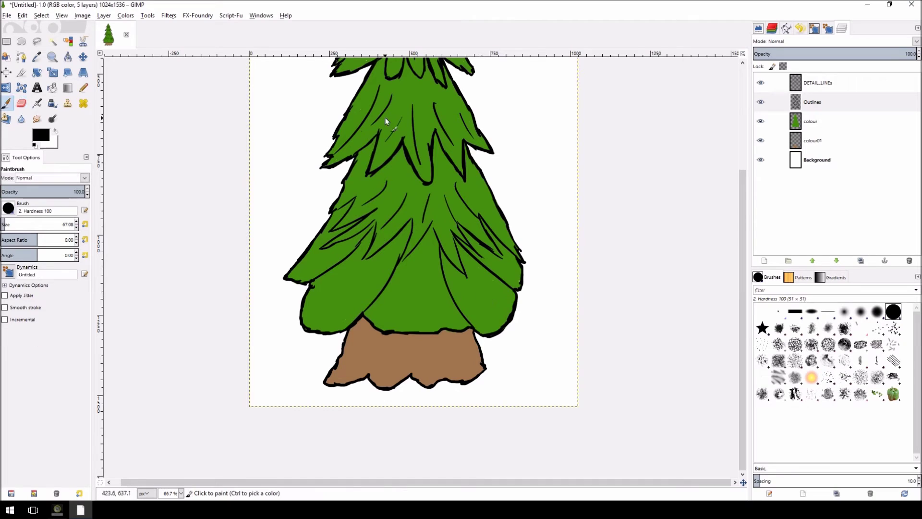
{"action": "left_click", "coordinate": [822, 84]}
{"action": "left_click_drag", "start_coordinate": [352, 279], "coordinate": [316, 309]}
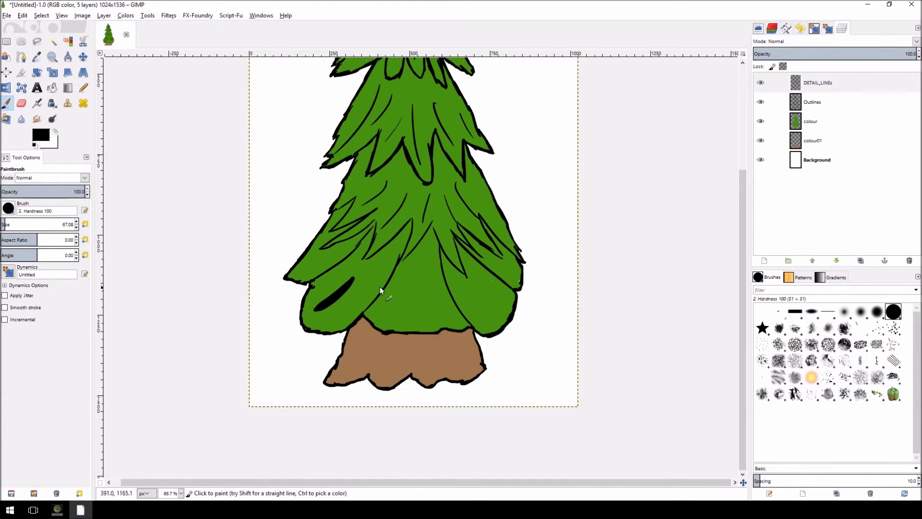
{"action": "key", "text": "ctrl+z"}
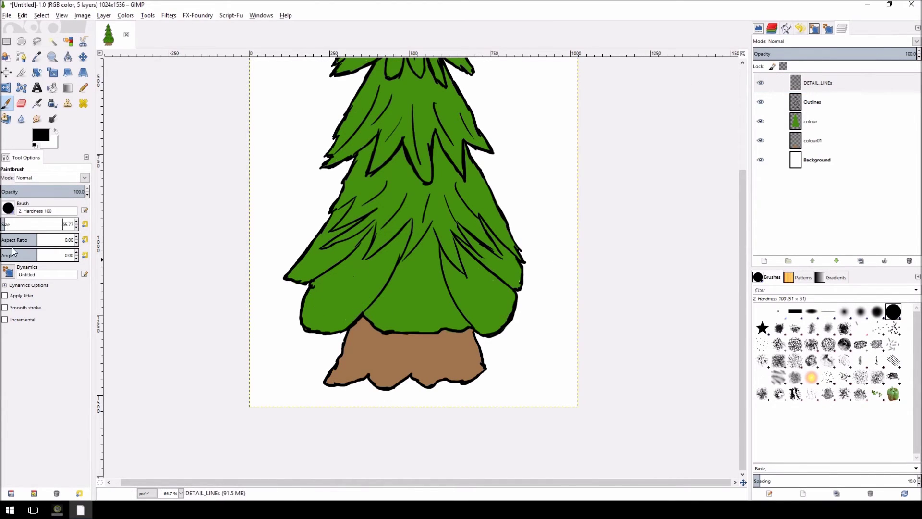
{"action": "key", "text": "Delete"}
{"action": "key", "text": "Delete"}
{"action": "key", "text": "Delete"}
{"action": "key", "text": "Return"}
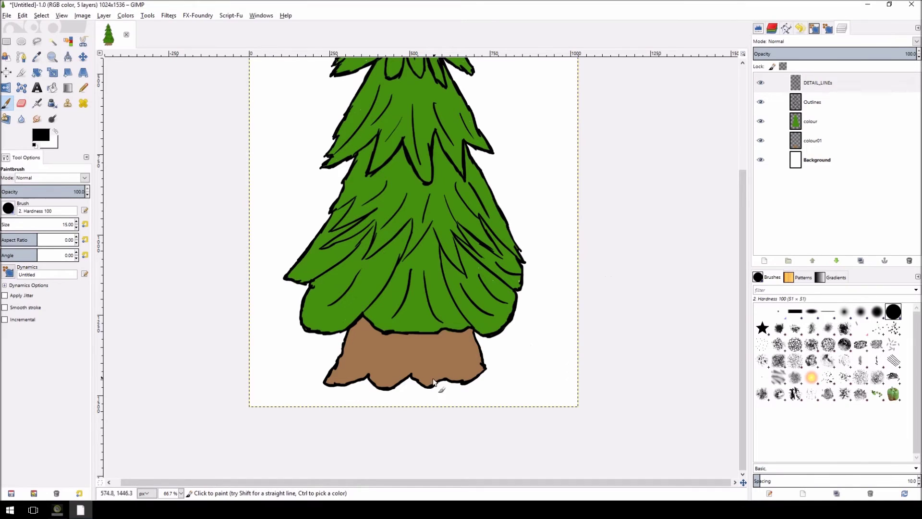
{"action": "left_click_drag", "start_coordinate": [383, 346], "coordinate": [386, 373]}
Step: Set the DETAIL_LINEs layer's opacity to 72 and undo a test scribble over the middle tiers
{"action": "left_click_drag", "start_coordinate": [740, 336], "coordinate": [741, 250]}
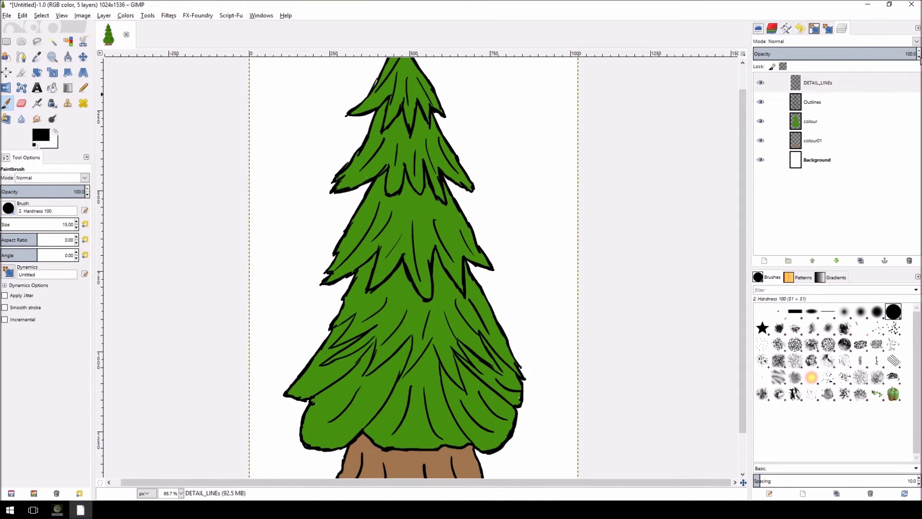
{"action": "scroll", "coordinate": [915, 53], "scroll_direction": "down", "scroll_amount": 20}
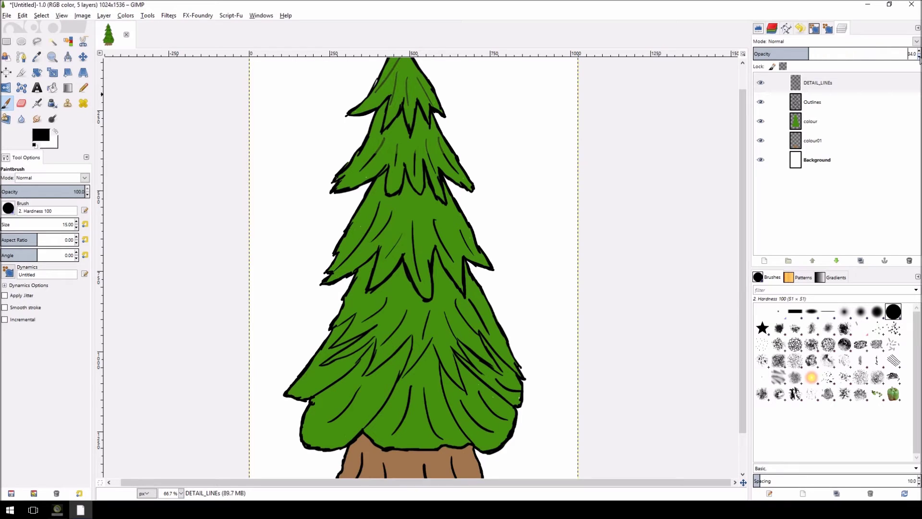
{"action": "left_click", "coordinate": [919, 51]}
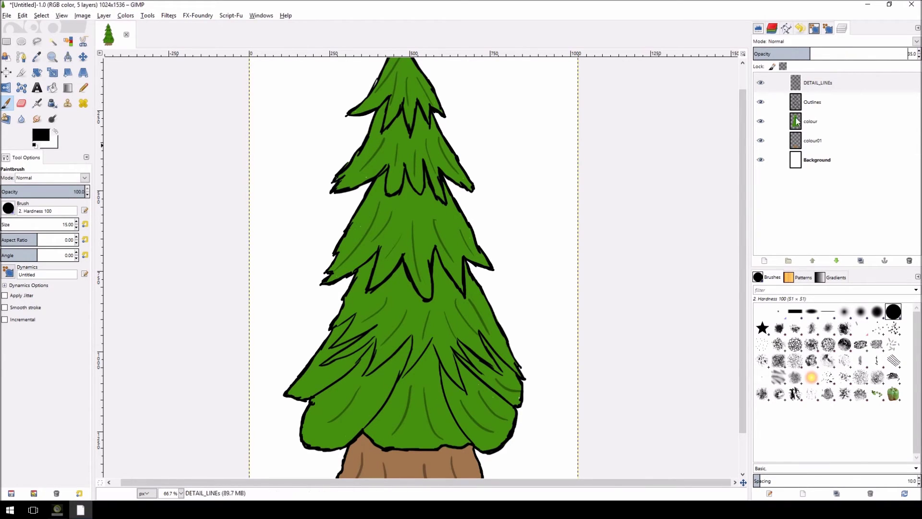
{"action": "left_click", "coordinate": [919, 51]}
{"action": "left_click", "coordinate": [920, 52]}
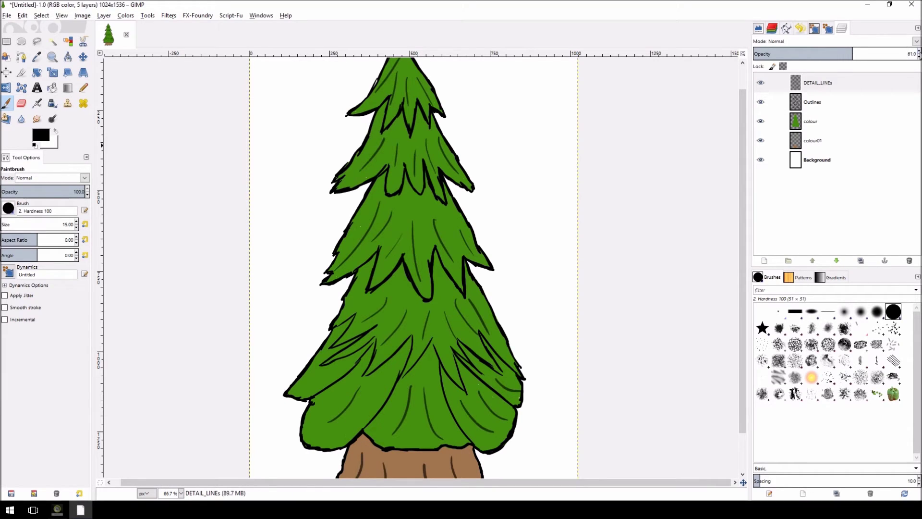
{"action": "left_click", "coordinate": [920, 51]}
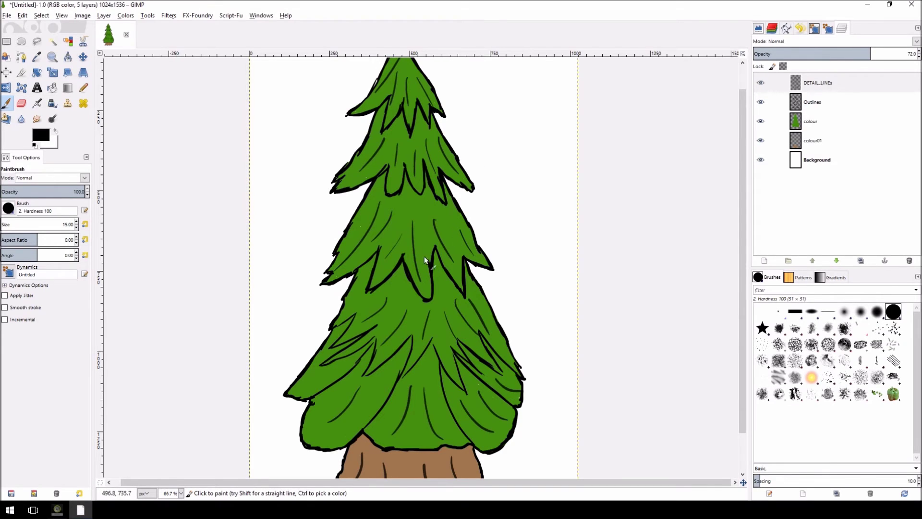
{"action": "mouse_move", "coordinate": [402, 211]}
{"action": "left_mouse_down"}
{"action": "mouse_move", "coordinate": [353, 244]}
{"action": "mouse_move", "coordinate": [407, 227]}
{"action": "mouse_move", "coordinate": [375, 236]}
{"action": "mouse_move", "coordinate": [414, 215]}
{"action": "mouse_move", "coordinate": [387, 255]}
{"action": "mouse_move", "coordinate": [441, 219]}
{"action": "mouse_move", "coordinate": [365, 250]}
{"action": "mouse_move", "coordinate": [384, 237]}
{"action": "mouse_move", "coordinate": [400, 239]}
{"action": "mouse_move", "coordinate": [380, 258]}
{"action": "mouse_move", "coordinate": [418, 248]}
{"action": "mouse_move", "coordinate": [390, 279]}
{"action": "mouse_move", "coordinate": [402, 302]}
{"action": "mouse_move", "coordinate": [441, 312]}
{"action": "left_mouse_up"}
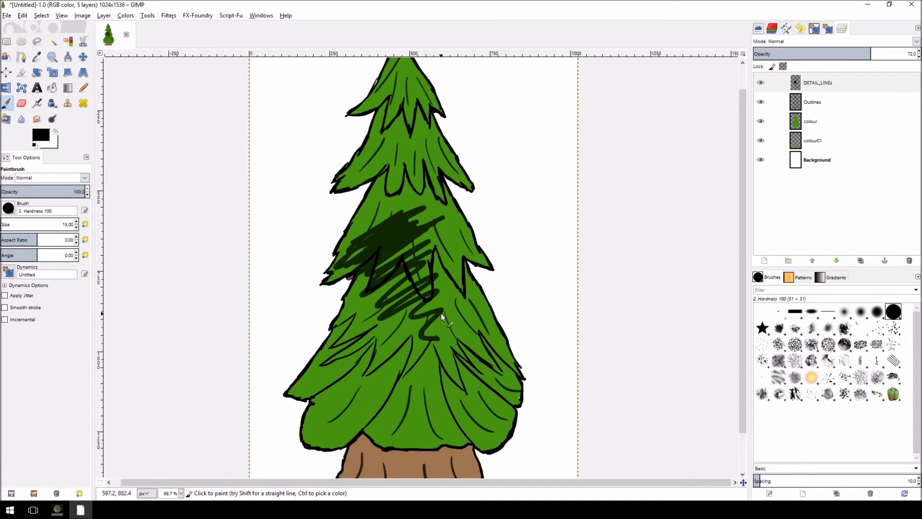
{"action": "key", "text": "ctrl+z"}
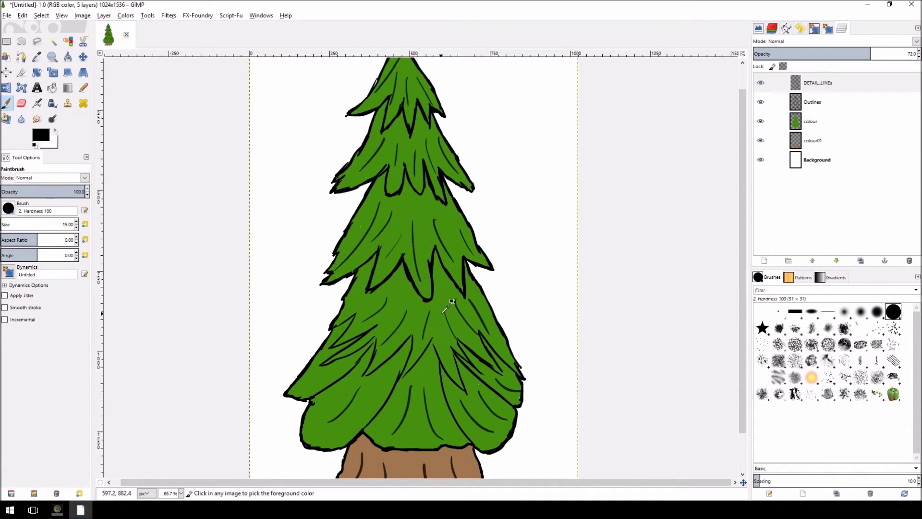
Step: Create a new transparent layer named Shadow above the DETAIL_LINEs layer
{"action": "left_click", "coordinate": [764, 260]}
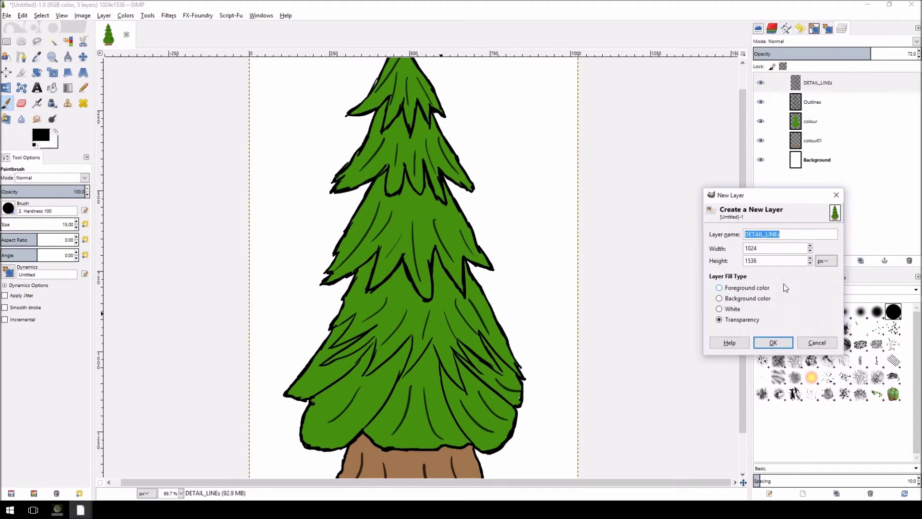
{"action": "type", "text": "Shadow"}
{"action": "key", "text": "Return"}
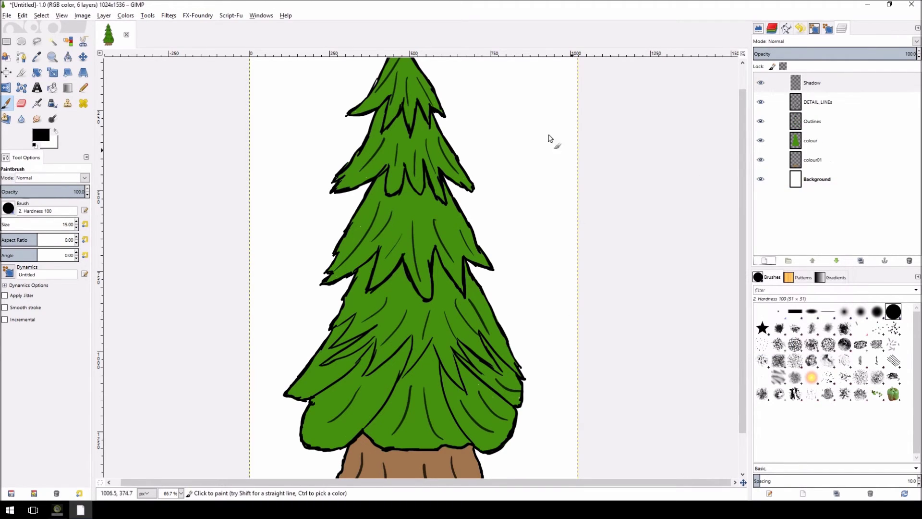
Step: Give the paintbrush the Hardness 075 brush and YouTube_INKING dynamics
{"action": "left_click", "coordinate": [8, 208]}
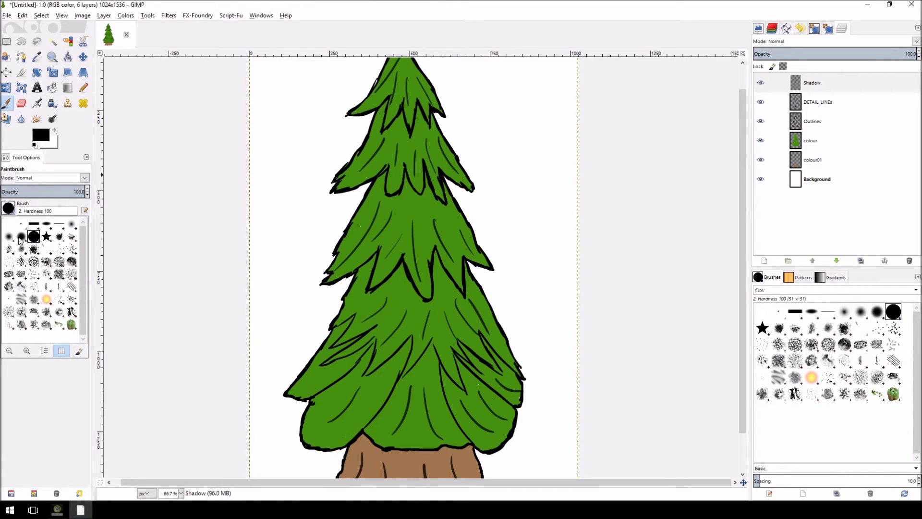
{"action": "left_click", "coordinate": [22, 241]}
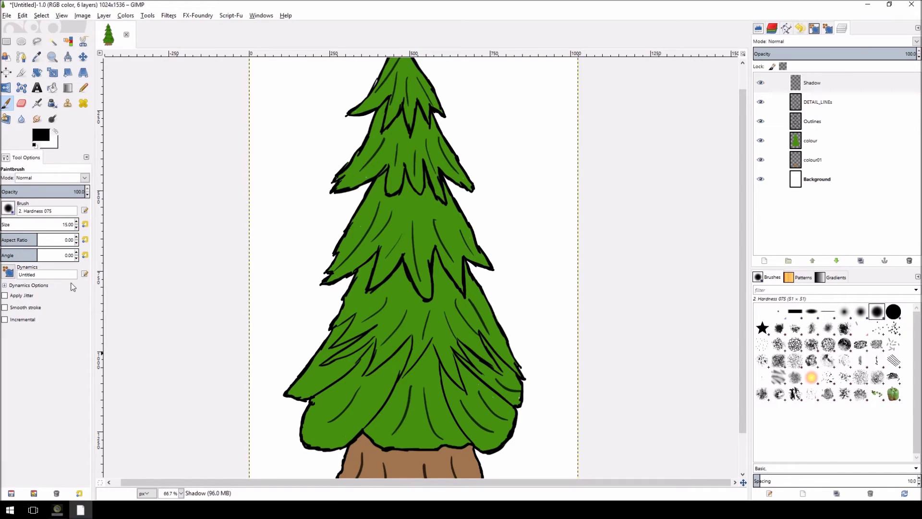
{"action": "left_click", "coordinate": [8, 272]}
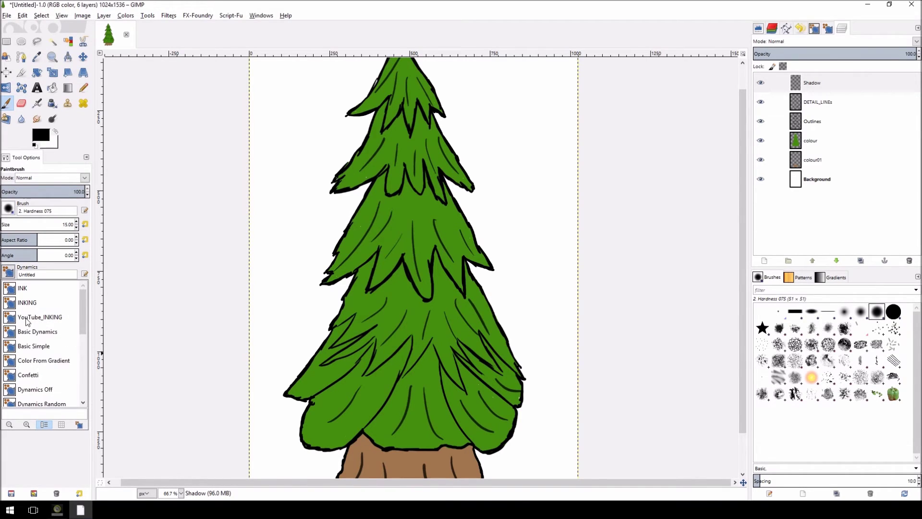
{"action": "left_click", "coordinate": [23, 303]}
{"action": "left_click", "coordinate": [8, 272]}
{"action": "left_click", "coordinate": [32, 317]}
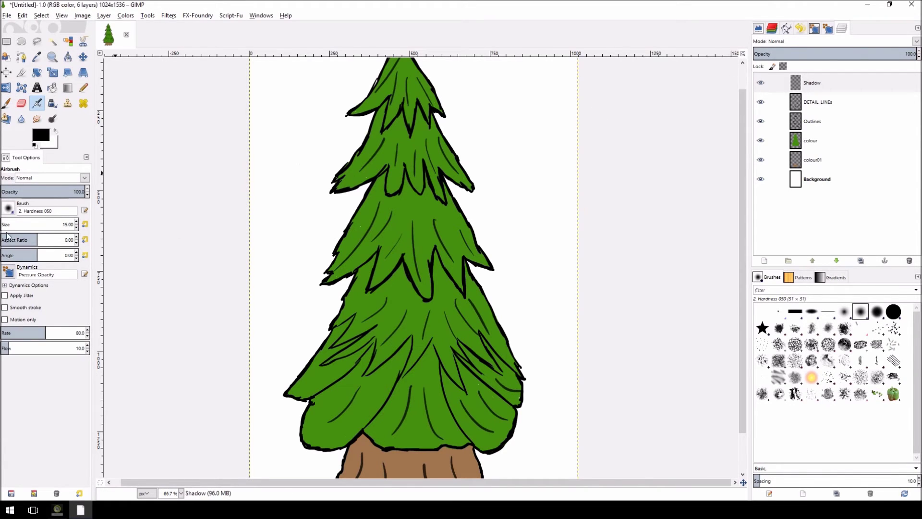
Step: Set the airbrush dynamics to YouTube_INKING
{"action": "left_click", "coordinate": [8, 272]}
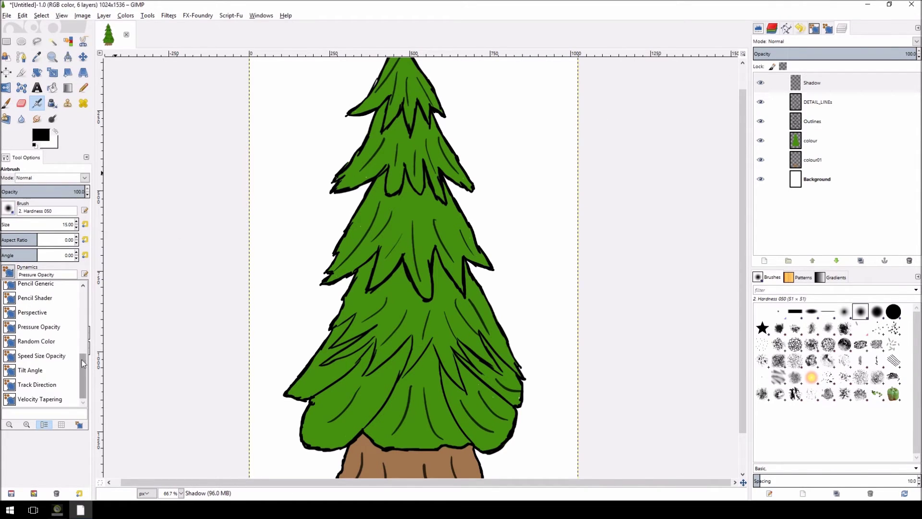
{"action": "left_click_drag", "start_coordinate": [84, 377], "coordinate": [86, 293]}
{"action": "left_click", "coordinate": [37, 317]}
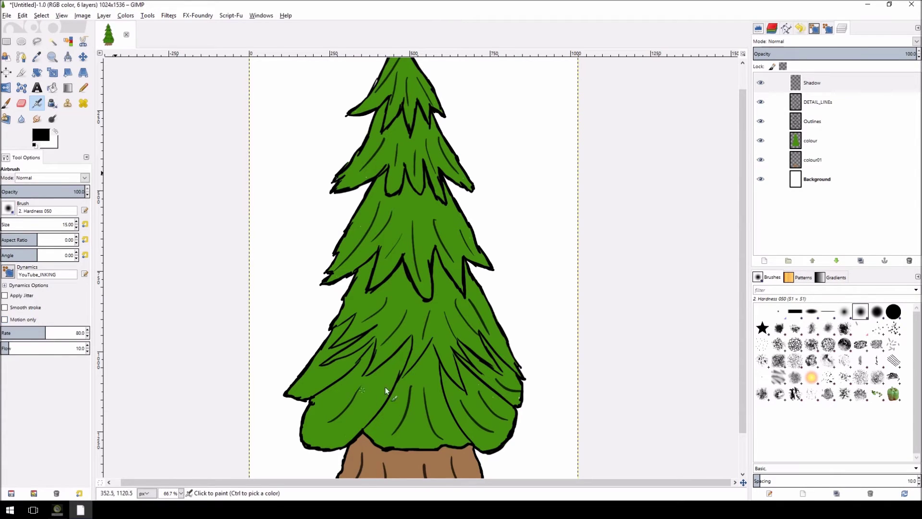
Step: Return to the paintbrush, undo a small test scribble on the Shadow layer, and enlarge the brush to 122.16
{"action": "key", "text": "p"}
{"action": "mouse_move", "coordinate": [392, 331]}
{"action": "left_mouse_down"}
{"action": "mouse_move", "coordinate": [392, 317]}
{"action": "mouse_move", "coordinate": [418, 331]}
{"action": "left_mouse_up"}
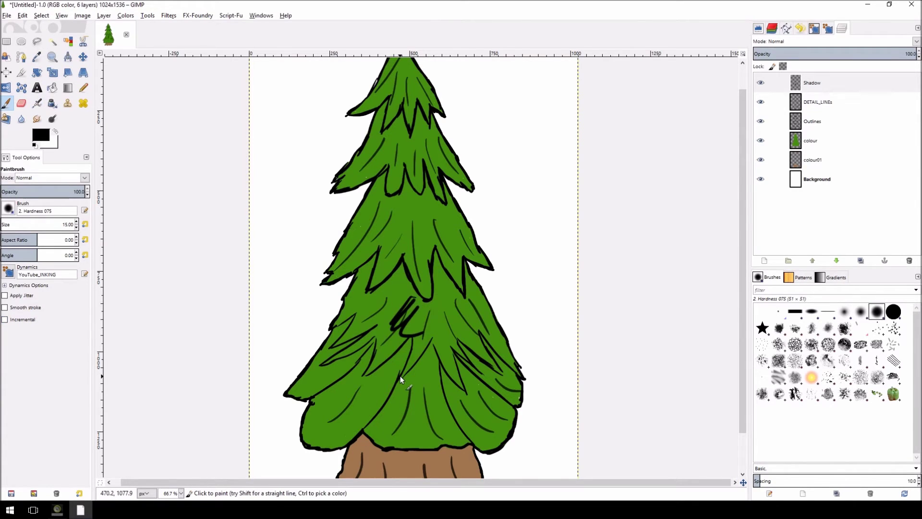
{"action": "key", "text": "ctrl+z"}
{"action": "key", "text": "bracketright"}
{"action": "key", "text": "bracketright"}
{"action": "key", "text": "bracketright"}
{"action": "key", "text": "bracketright"}
{"action": "key", "text": "bracketright"}
{"action": "key", "text": "bracketright"}
{"action": "key", "text": "bracketright"}
{"action": "key", "text": "bracketright"}
{"action": "key", "text": "bracketright"}
{"action": "key", "text": "bracketright"}
{"action": "key", "text": "bracketright"}
{"action": "key", "text": "bracketright"}
{"action": "key", "text": "bracketright"}
{"action": "key", "text": "bracketright"}
{"action": "key", "text": "bracketright"}
{"action": "key", "text": "bracketright"}
{"action": "key", "text": "bracketright"}
{"action": "key", "text": "bracketright"}
{"action": "key", "text": "bracketright"}
{"action": "key", "text": "bracketright"}
{"action": "key", "text": "bracketright"}
{"action": "key", "text": "bracketright"}
{"action": "key", "text": "bracketright"}
{"action": "key", "text": "bracketright"}
{"action": "key", "text": "bracketright"}
{"action": "key", "text": "bracketright"}
{"action": "key", "text": "bracketright"}
{"action": "key", "text": "bracketright"}
{"action": "key", "text": "bracketright"}
{"action": "key", "text": "bracketright"}
{"action": "key", "text": "bracketright"}
{"action": "key", "text": "bracketright"}
{"action": "key", "text": "bracketright"}
{"action": "key", "text": "bracketright"}
{"action": "key", "text": "bracketright"}
{"action": "key", "text": "bracketright"}
{"action": "key", "text": "bracketright"}
{"action": "key", "text": "bracketright"}
{"action": "key", "text": "bracketright"}
{"action": "key", "text": "bracketright"}
{"action": "key", "text": "bracketright"}
{"action": "left_click", "coordinate": [8, 225]}
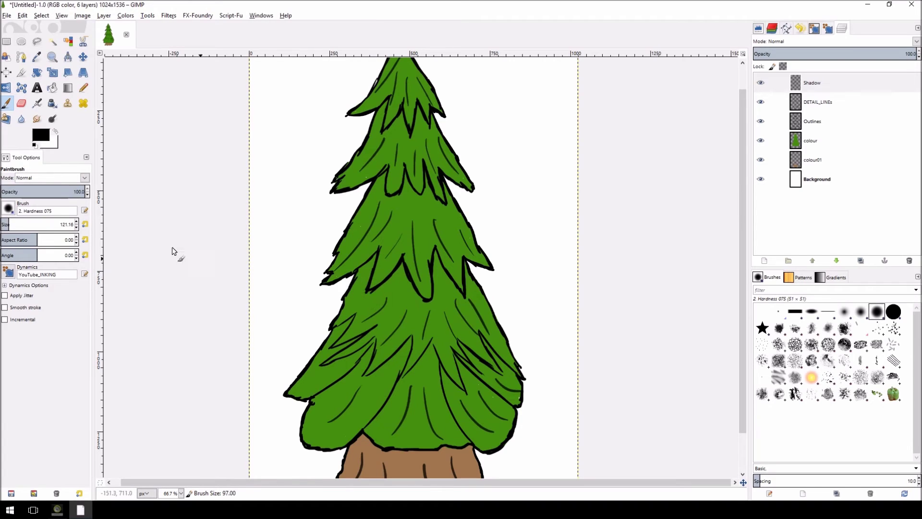
{"action": "key", "text": "bracketright"}
Step: Switch the paintbrush dynamics to Dynamics Off
{"action": "left_click", "coordinate": [8, 272]}
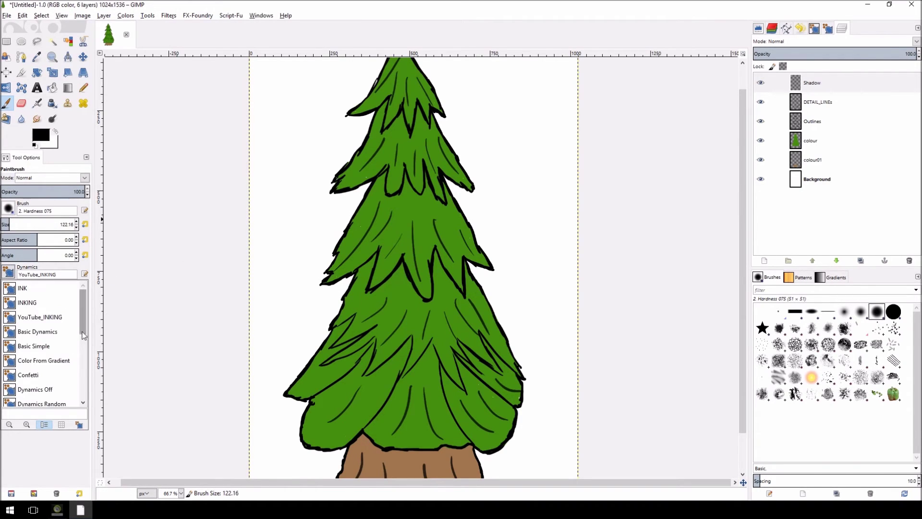
{"action": "scroll", "coordinate": [53, 368], "scroll_direction": "down", "scroll_amount": 2}
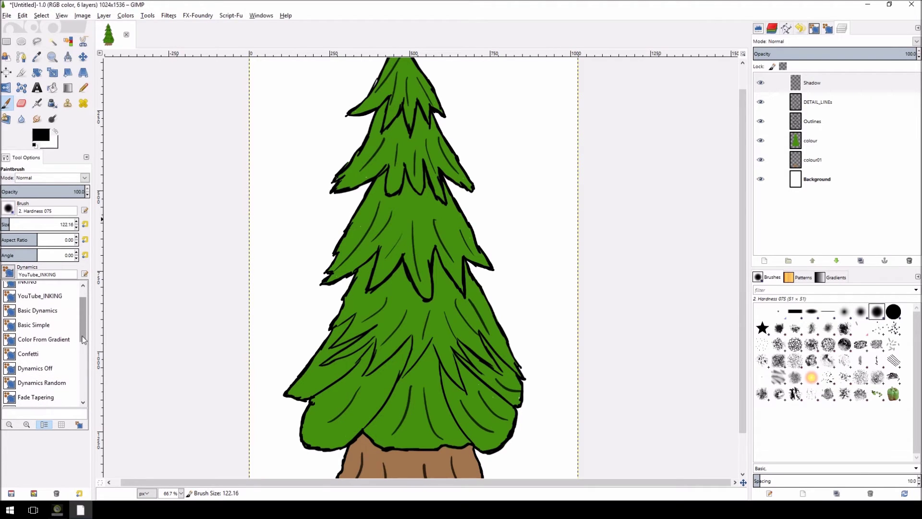
{"action": "left_click", "coordinate": [53, 368]}
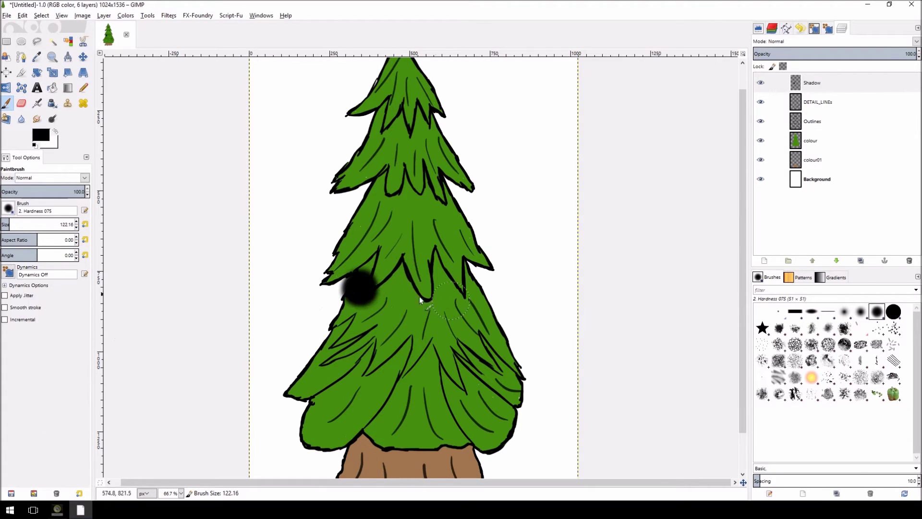
Step: Undo the test dab, keep the Hardness 075 brush, and switch the paintbrush dynamics to YouTube_INKING
{"action": "left_click", "coordinate": [373, 275]}
{"action": "key", "text": "ctrl+z"}
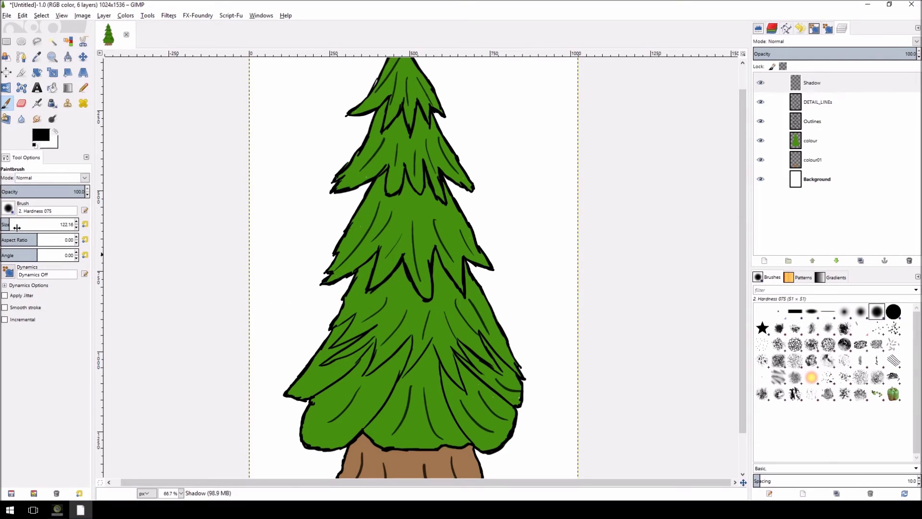
{"action": "left_click", "coordinate": [9, 209]}
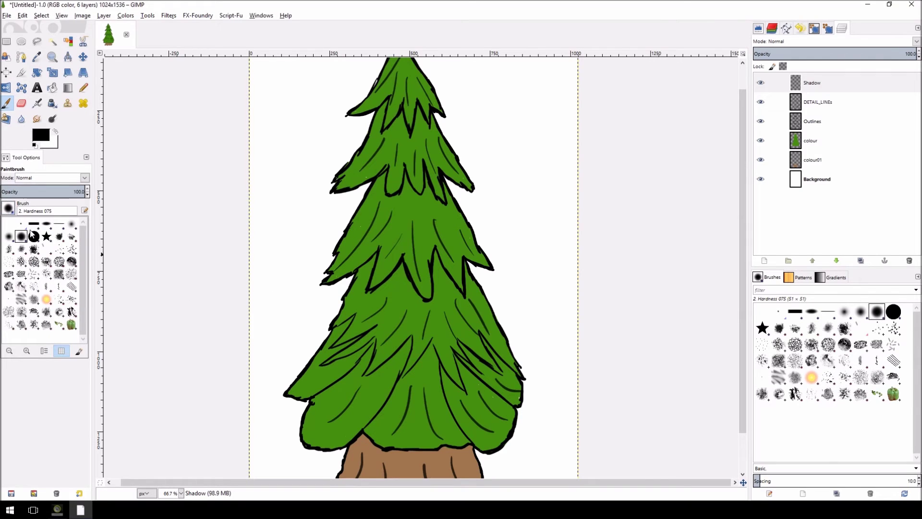
{"action": "left_click", "coordinate": [10, 212]}
{"action": "left_click_drag", "start_coordinate": [19, 236], "coordinate": [23, 198]}
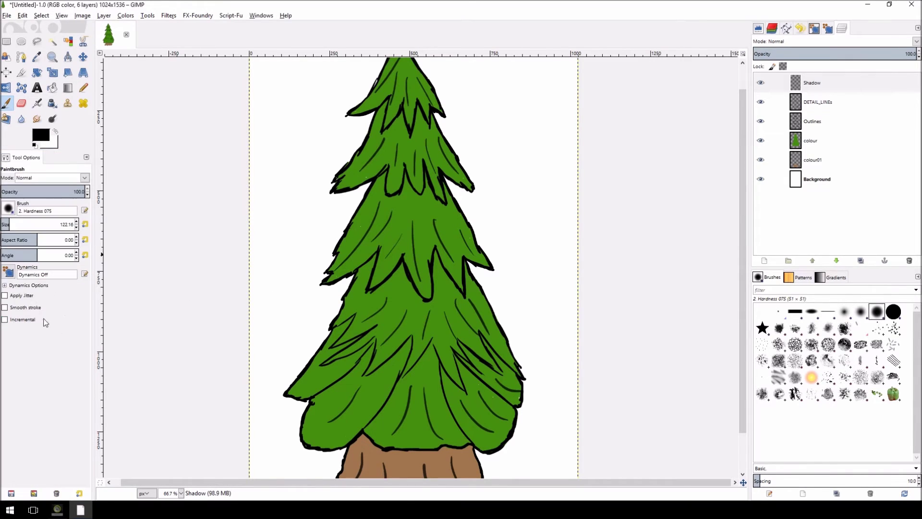
{"action": "left_click", "coordinate": [10, 273]}
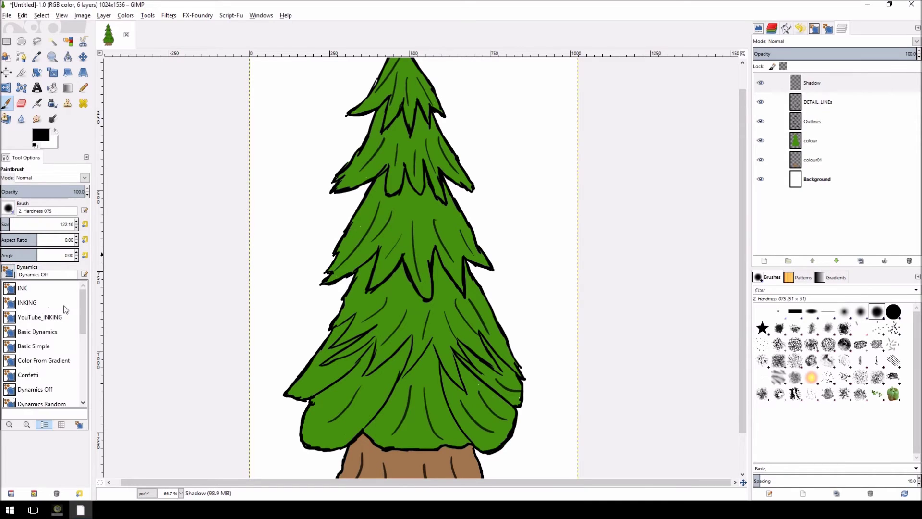
{"action": "left_click", "coordinate": [37, 318]}
Step: Enlarge the brush to 148.16, trying it with strokes beneath the third foliage tier and undoing each one
{"action": "left_click_drag", "start_coordinate": [370, 266], "coordinate": [365, 286]}
{"action": "key", "text": "ctrl+z"}
{"action": "key", "text": "bracketright"}
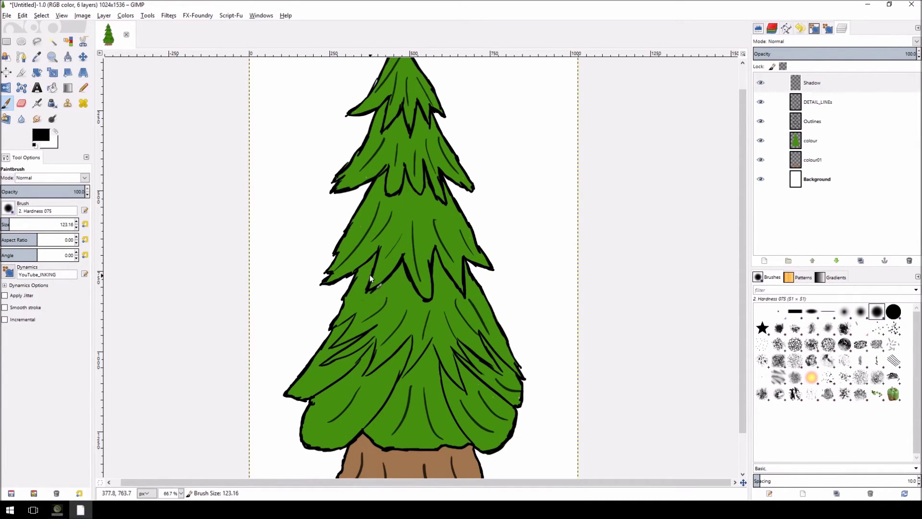
{"action": "key", "text": "bracketright"}
{"action": "key", "text": "bracketright"}
{"action": "key", "text": "bracketright"}
{"action": "key", "text": "bracketright"}
{"action": "key", "text": "bracketright"}
{"action": "key", "text": "bracketright"}
{"action": "key", "text": "bracketright"}
{"action": "key", "text": "bracketright"}
{"action": "key", "text": "bracketright"}
{"action": "key", "text": "bracketright"}
{"action": "key", "text": "bracketright"}
{"action": "key", "text": "bracketright"}
{"action": "key", "text": "bracketright"}
{"action": "key", "text": "bracketright"}
{"action": "key", "text": "bracketright"}
{"action": "left_click_drag", "start_coordinate": [369, 269], "coordinate": [353, 295]}
{"action": "key", "text": "ctrl+z"}
{"action": "key", "text": "bracketleft"}
{"action": "key", "text": "bracketleft"}
{"action": "key", "text": "bracketleft"}
{"action": "key", "text": "bracketleft"}
{"action": "key", "text": "bracketleft"}
{"action": "key", "text": "bracketleft"}
{"action": "key", "text": "bracketleft"}
{"action": "key", "text": "bracketleft"}
{"action": "key", "text": "bracketleft"}
{"action": "key", "text": "bracketleft"}
{"action": "key", "text": "bracketleft"}
{"action": "key", "text": "bracketleft"}
{"action": "key", "text": "bracketleft"}
{"action": "key", "text": "bracketleft"}
{"action": "key", "text": "bracketleft"}
{"action": "left_click_drag", "start_coordinate": [367, 268], "coordinate": [354, 288]}
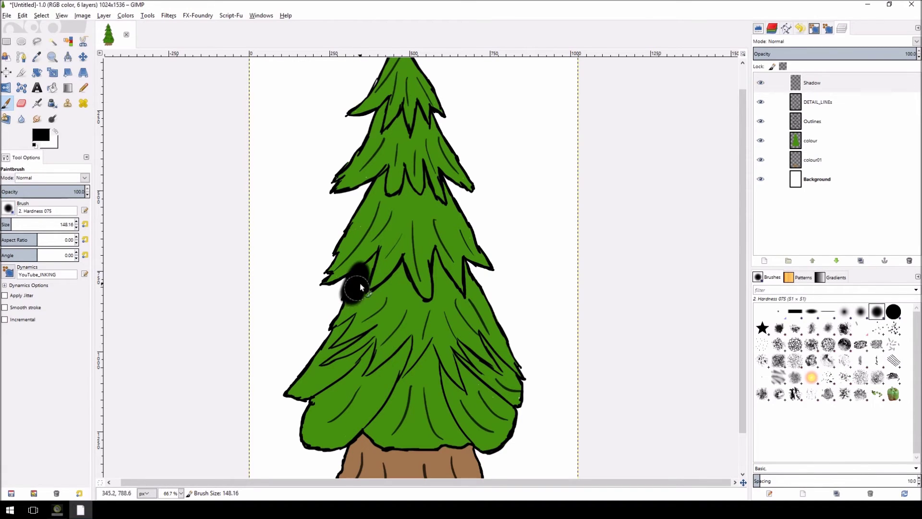
{"action": "key", "text": "ctrl+z"}
Step: Paint black shadow on the Shadow layer beneath the third tier's jagged edge and over its left branch tip
{"action": "left_click_drag", "start_coordinate": [376, 256], "coordinate": [368, 270]}
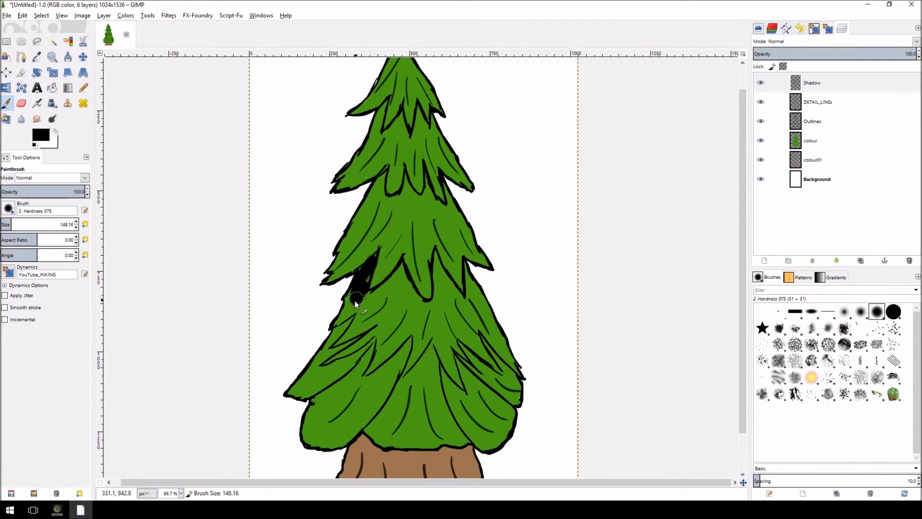
{"action": "left_click_drag", "start_coordinate": [355, 300], "coordinate": [346, 306]}
{"action": "mouse_move", "coordinate": [374, 259]}
{"action": "left_mouse_down"}
{"action": "mouse_move", "coordinate": [338, 278]}
{"action": "mouse_move", "coordinate": [331, 271]}
{"action": "mouse_move", "coordinate": [343, 254]}
{"action": "mouse_move", "coordinate": [335, 274]}
{"action": "left_mouse_up"}
{"action": "key", "text": "ctrl+z"}
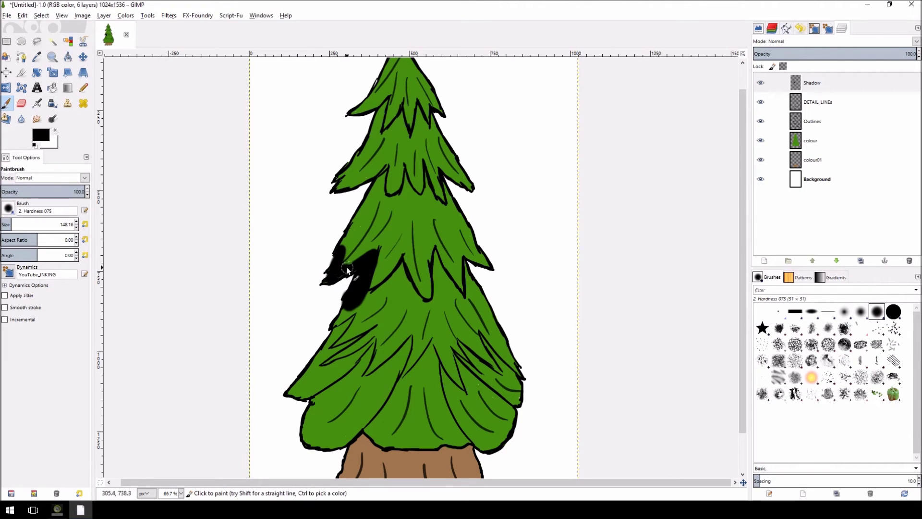
{"action": "left_click_drag", "start_coordinate": [345, 266], "coordinate": [345, 241]}
{"action": "mouse_move", "coordinate": [374, 290]}
{"action": "left_mouse_down"}
{"action": "mouse_move", "coordinate": [398, 273]}
{"action": "mouse_move", "coordinate": [389, 292]}
{"action": "mouse_move", "coordinate": [400, 275]}
{"action": "mouse_move", "coordinate": [421, 300]}
{"action": "mouse_move", "coordinate": [402, 286]}
{"action": "mouse_move", "coordinate": [415, 307]}
{"action": "left_mouse_up"}
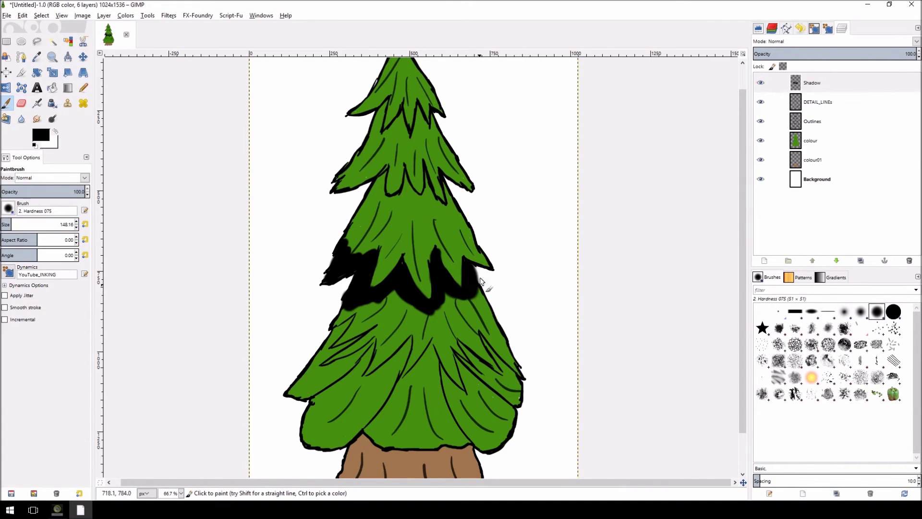
Step: Undo the shadow at the right end below the third tier, shrink the brush to 78.16, and repaint it
{"action": "key", "text": "ctrl+z"}
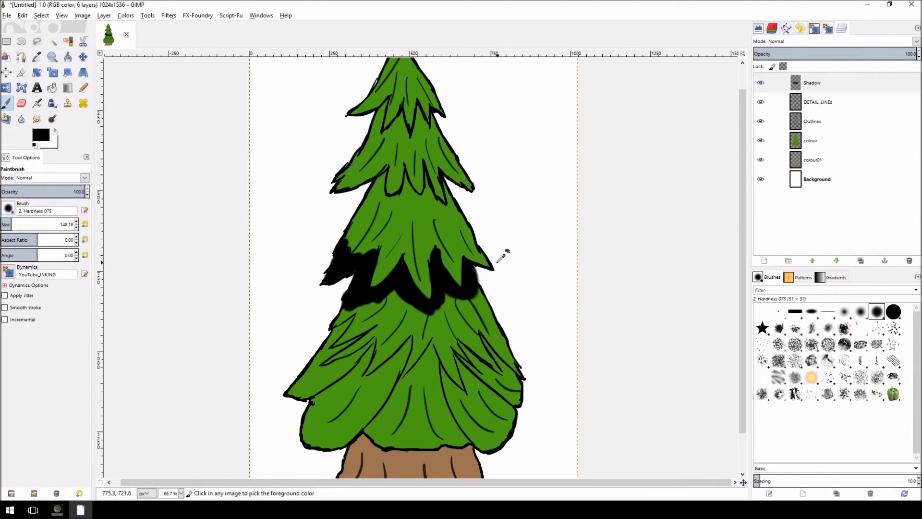
{"action": "key", "text": "ctrl+z"}
{"action": "key", "text": "bracketleft"}
{"action": "key", "text": "bracketleft"}
{"action": "key", "text": "bracketleft"}
{"action": "key", "text": "bracketleft"}
{"action": "key", "text": "bracketleft"}
{"action": "key", "text": "bracketleft"}
{"action": "key", "text": "bracketleft"}
{"action": "key", "text": "bracketleft"}
{"action": "key", "text": "bracketleft"}
{"action": "key", "text": "bracketleft"}
{"action": "key", "text": "bracketleft"}
{"action": "key", "text": "bracketleft"}
{"action": "key", "text": "bracketleft"}
{"action": "key", "text": "bracketleft"}
{"action": "key", "text": "bracketleft"}
{"action": "key", "text": "bracketleft"}
{"action": "key", "text": "bracketleft"}
{"action": "key", "text": "bracketleft"}
{"action": "key", "text": "bracketleft"}
{"action": "key", "text": "bracketleft"}
{"action": "key", "text": "bracketleft"}
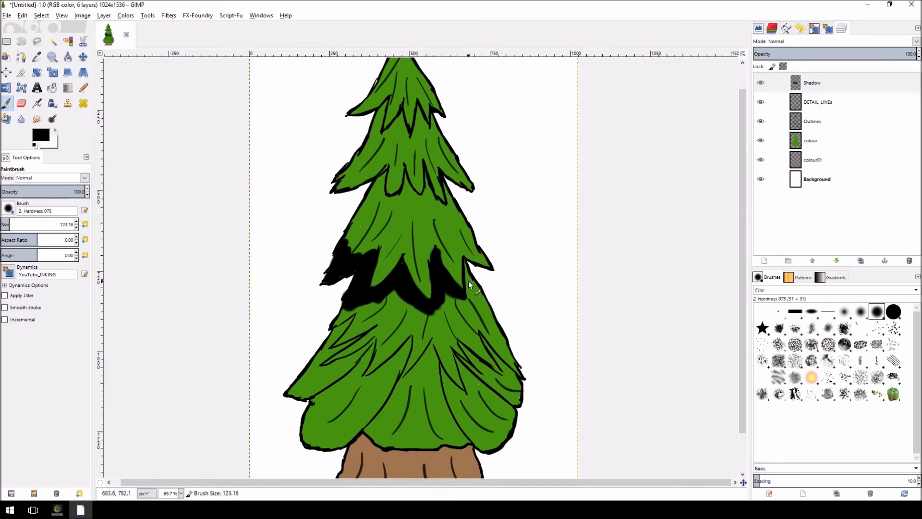
{"action": "left_click_drag", "start_coordinate": [464, 269], "coordinate": [475, 294]}
Step: Lower the Shadow layer's opacity to 53 and shade the third tier's right branch tip
{"action": "left_click", "coordinate": [919, 58]}
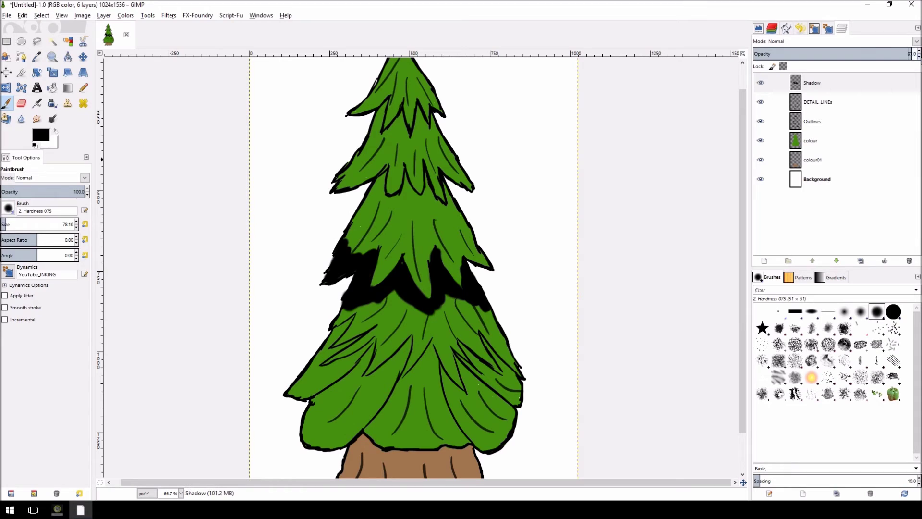
{"action": "left_click", "coordinate": [919, 58]}
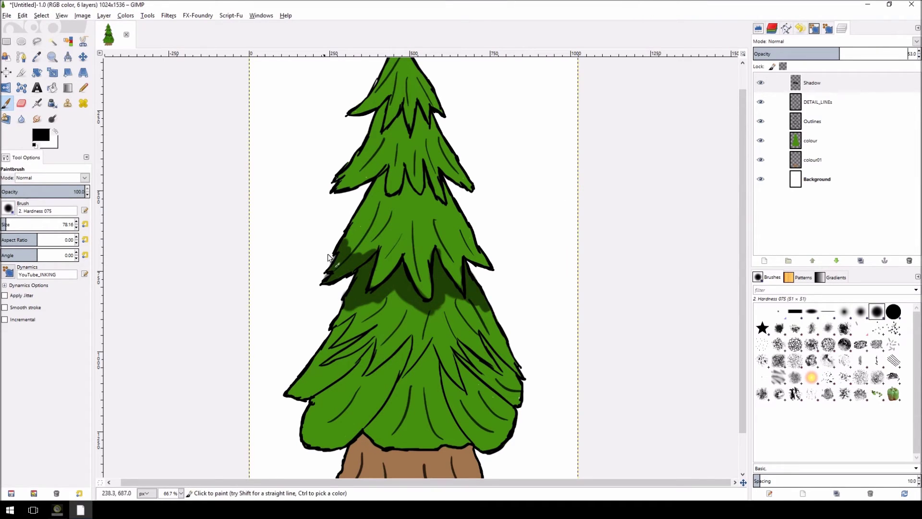
{"action": "left_click_drag", "start_coordinate": [479, 254], "coordinate": [481, 265]}
Step: Paint shadow beneath the second tier's jagged edge and along its lower branches and both side tips
{"action": "mouse_move", "coordinate": [375, 188]}
{"action": "left_mouse_down"}
{"action": "mouse_move", "coordinate": [382, 183]}
{"action": "mouse_move", "coordinate": [377, 201]}
{"action": "mouse_move", "coordinate": [387, 207]}
{"action": "left_mouse_up"}
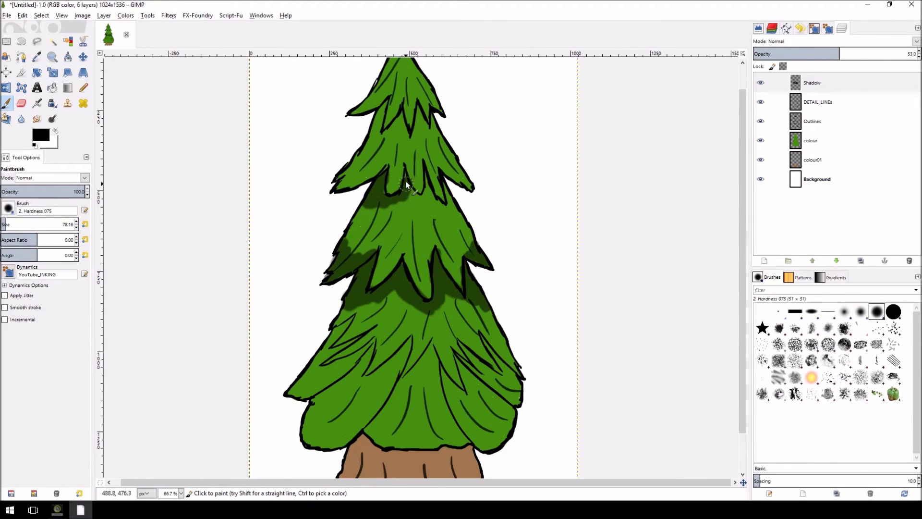
{"action": "mouse_move", "coordinate": [426, 187]}
{"action": "left_mouse_down"}
{"action": "mouse_move", "coordinate": [435, 208]}
{"action": "mouse_move", "coordinate": [452, 209]}
{"action": "mouse_move", "coordinate": [440, 188]}
{"action": "mouse_move", "coordinate": [456, 175]}
{"action": "mouse_move", "coordinate": [469, 184]}
{"action": "mouse_move", "coordinate": [453, 158]}
{"action": "mouse_move", "coordinate": [471, 189]}
{"action": "mouse_move", "coordinate": [443, 185]}
{"action": "mouse_move", "coordinate": [432, 170]}
{"action": "mouse_move", "coordinate": [436, 192]}
{"action": "mouse_move", "coordinate": [411, 171]}
{"action": "mouse_move", "coordinate": [417, 192]}
{"action": "mouse_move", "coordinate": [397, 197]}
{"action": "mouse_move", "coordinate": [401, 180]}
{"action": "left_mouse_up"}
{"action": "key", "text": "ctrl+z"}
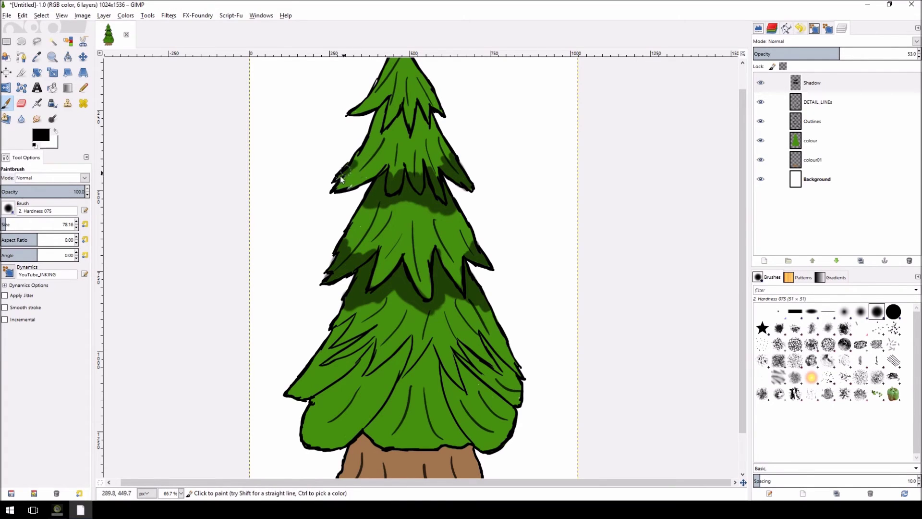
{"action": "mouse_move", "coordinate": [351, 179]}
{"action": "left_mouse_down"}
{"action": "mouse_move", "coordinate": [383, 171]}
{"action": "mouse_move", "coordinate": [356, 183]}
{"action": "mouse_move", "coordinate": [371, 172]}
{"action": "mouse_move", "coordinate": [360, 161]}
{"action": "mouse_move", "coordinate": [367, 145]}
{"action": "mouse_move", "coordinate": [352, 162]}
{"action": "mouse_move", "coordinate": [378, 170]}
{"action": "mouse_move", "coordinate": [358, 187]}
{"action": "mouse_move", "coordinate": [397, 173]}
{"action": "left_mouse_up"}
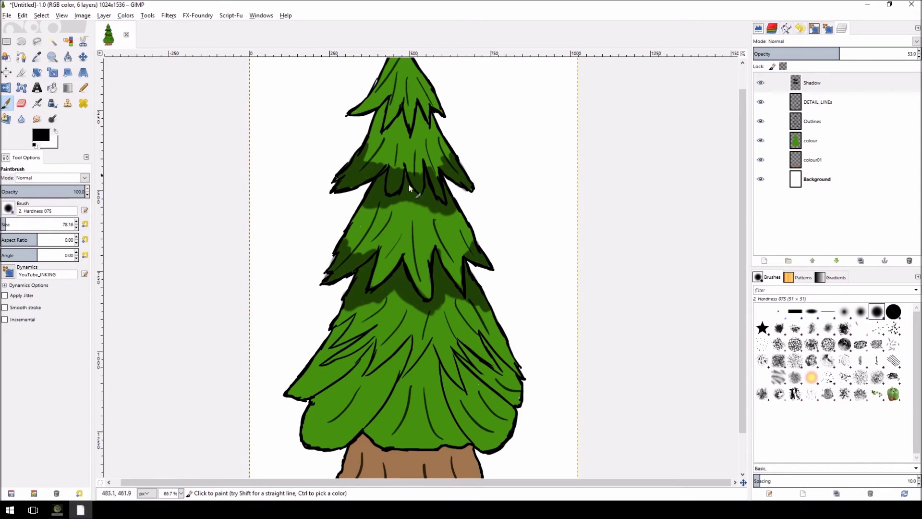
Step: Hide and show the Shadow layer to compare, and shade the top tier's branch tips and the area just beneath them
{"action": "left_click", "coordinate": [761, 84]}
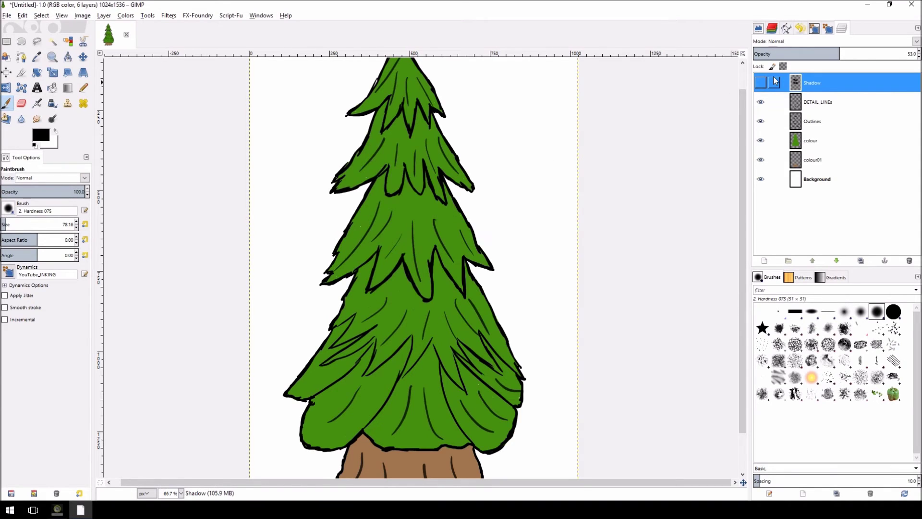
{"action": "left_click", "coordinate": [760, 83]}
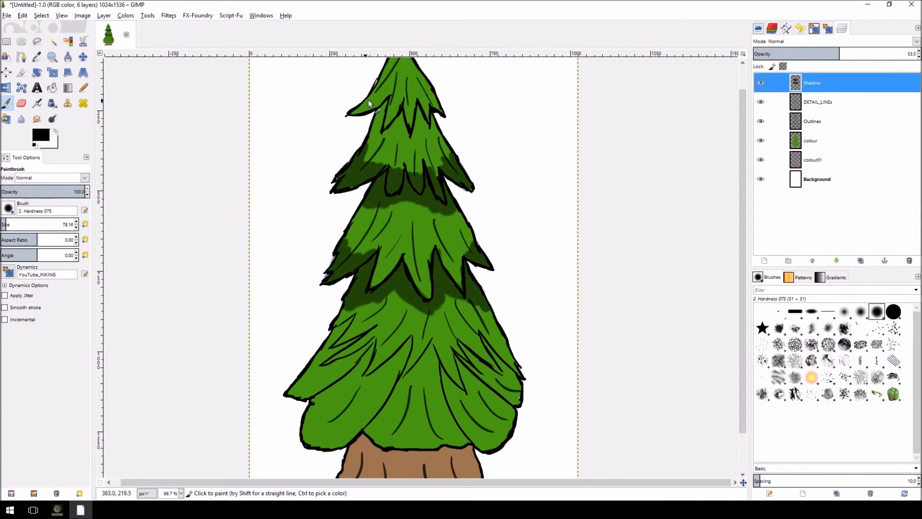
{"action": "mouse_move", "coordinate": [353, 116]}
{"action": "left_mouse_down"}
{"action": "mouse_move", "coordinate": [380, 102]}
{"action": "mouse_move", "coordinate": [374, 97]}
{"action": "mouse_move", "coordinate": [353, 111]}
{"action": "mouse_move", "coordinate": [398, 118]}
{"action": "mouse_move", "coordinate": [391, 99]}
{"action": "left_mouse_up"}
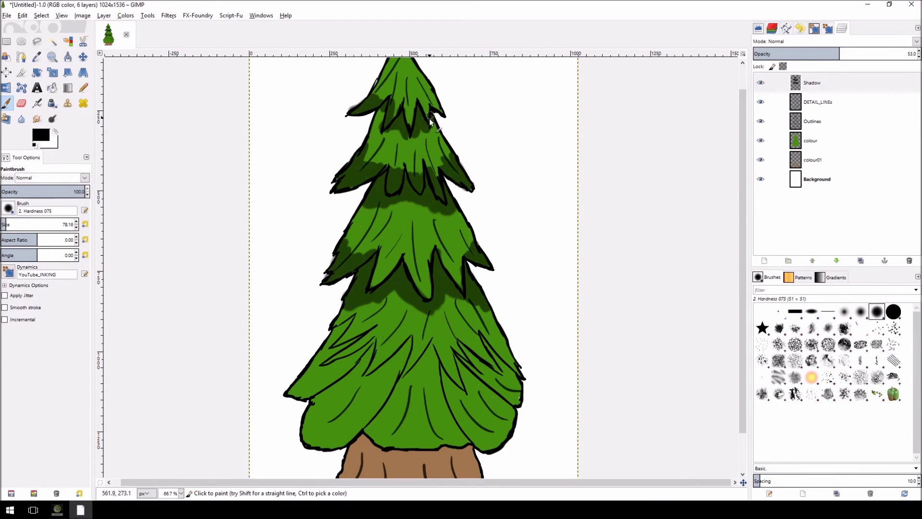
{"action": "mouse_move", "coordinate": [375, 125]}
{"action": "left_mouse_down"}
{"action": "mouse_move", "coordinate": [411, 111]}
{"action": "mouse_move", "coordinate": [408, 124]}
{"action": "mouse_move", "coordinate": [436, 104]}
{"action": "left_mouse_up"}
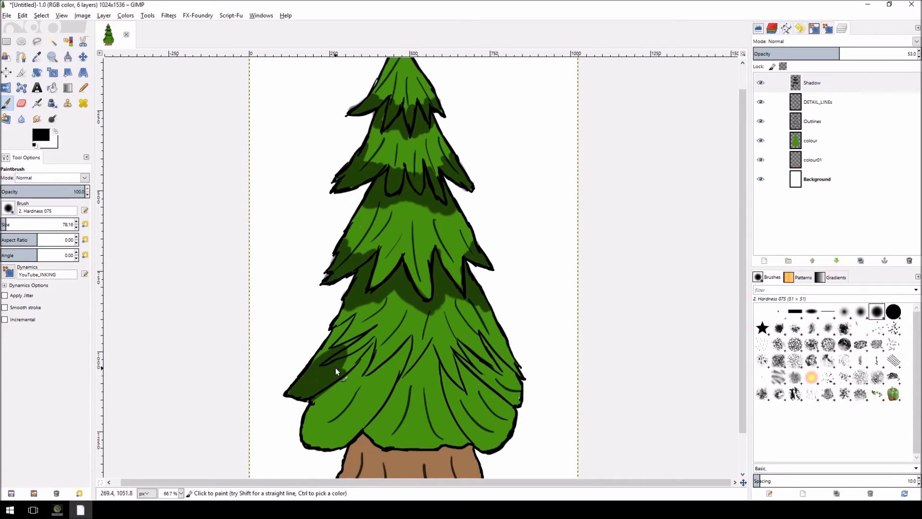
{"action": "key", "text": "shift+e"}
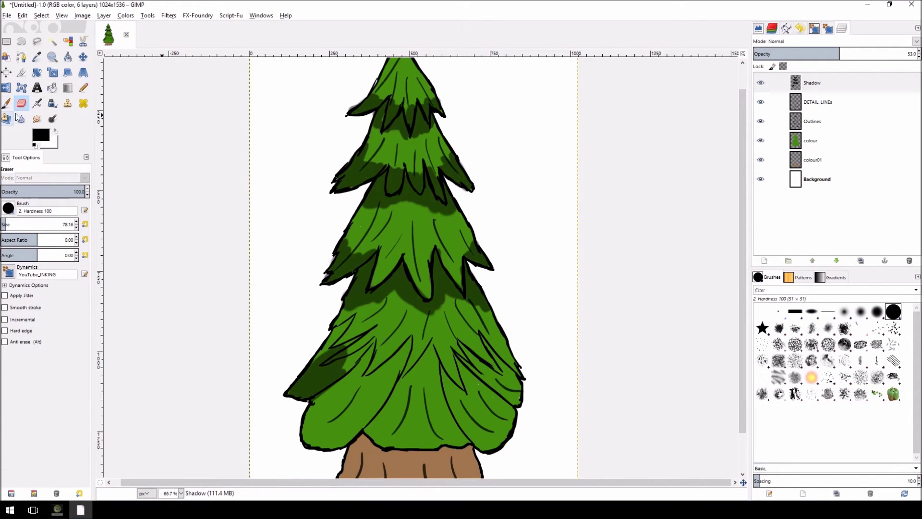
{"action": "mouse_move", "coordinate": [340, 355]}
{"action": "left_mouse_down"}
{"action": "mouse_move", "coordinate": [320, 344]}
{"action": "mouse_move", "coordinate": [307, 376]}
{"action": "left_mouse_up"}
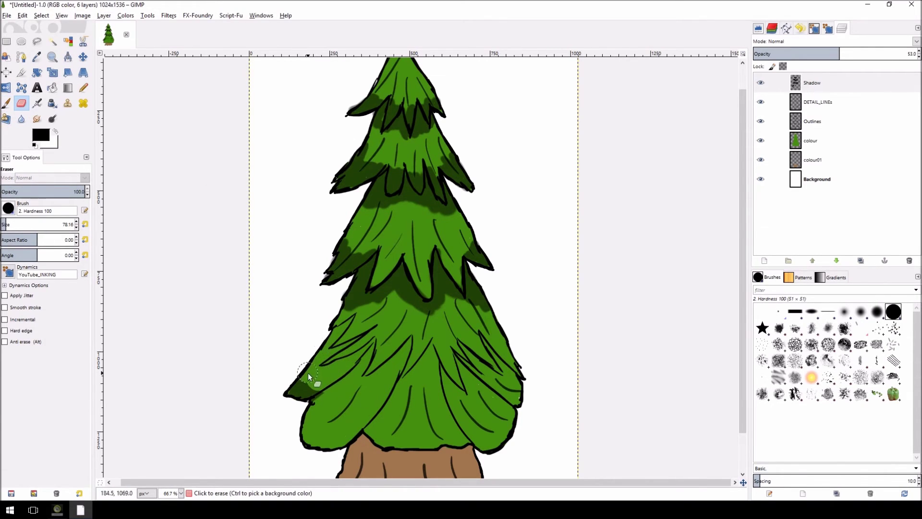
{"action": "key", "text": "p"}
{"action": "key", "text": "ctrl+z"}
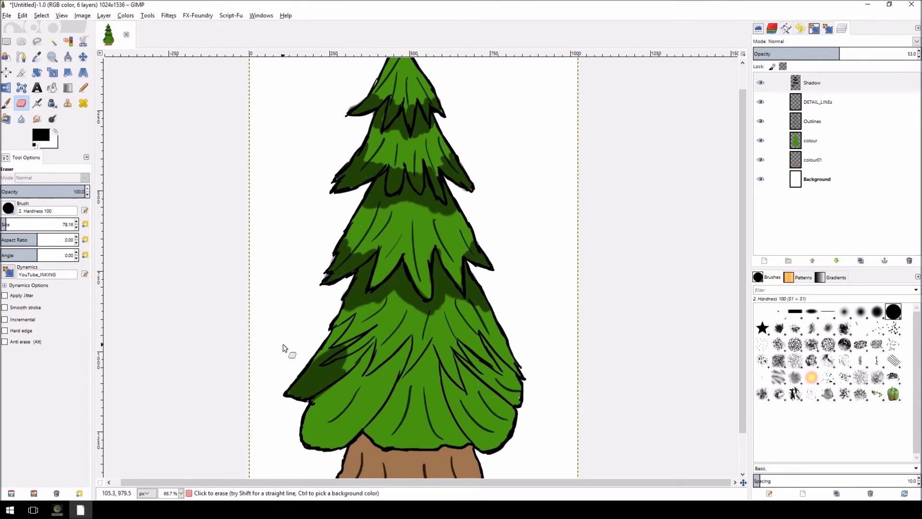
{"action": "key", "text": "ctrl+z"}
{"action": "key", "text": "ctrl+z"}
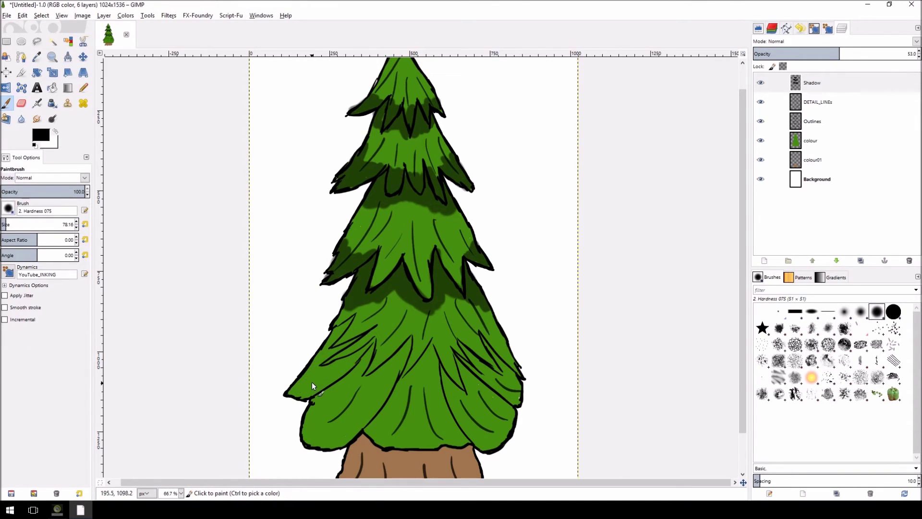
{"action": "key", "text": "shift+e"}
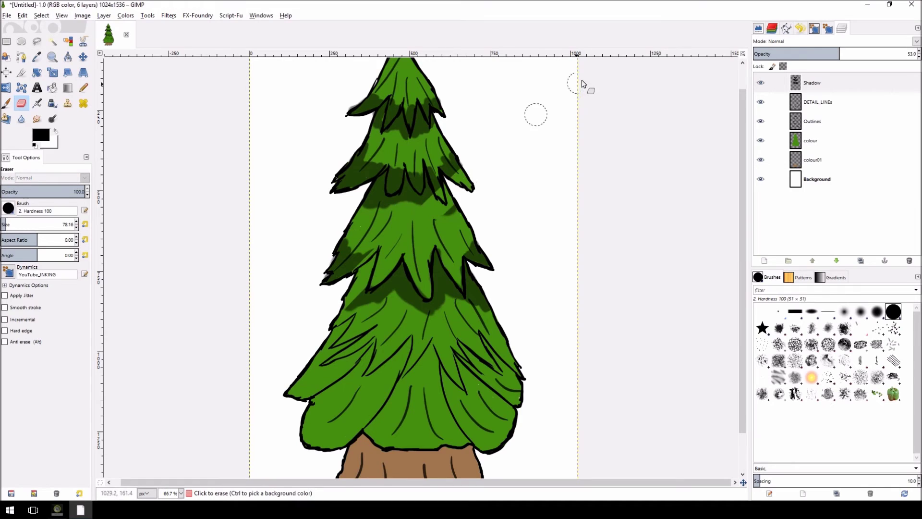
{"action": "key", "text": "ctrl+z"}
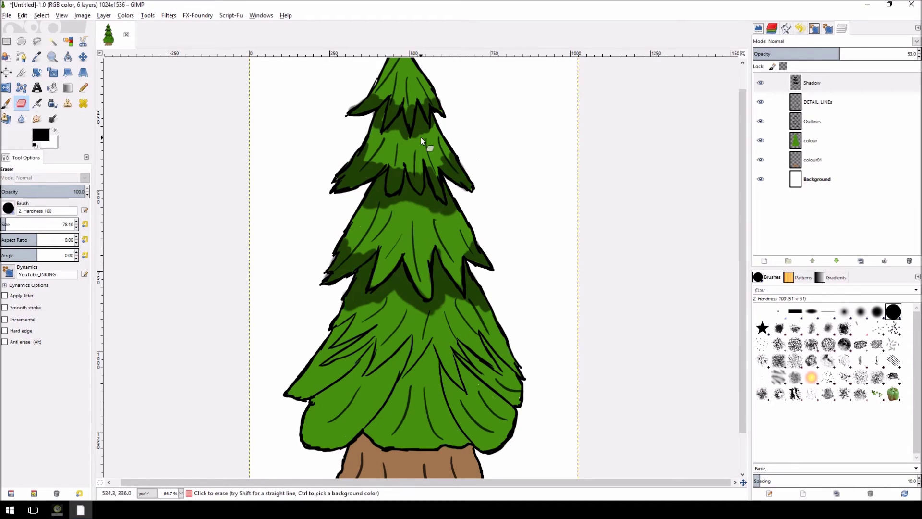
{"action": "key", "text": "p"}
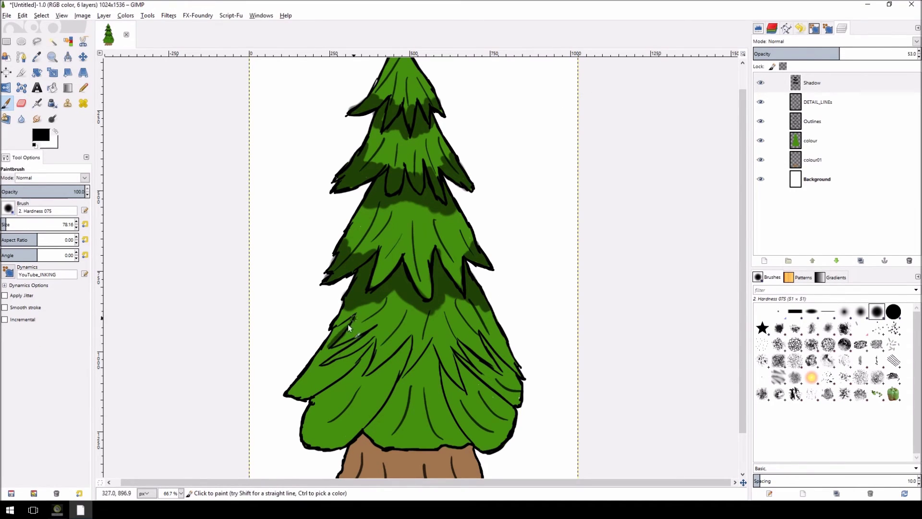
Step: Paint shadows beneath the fourth tier's branches, over the outer side branches, and along the bottom edge of the foliage
{"action": "left_click_drag", "start_coordinate": [324, 354], "coordinate": [353, 341]}
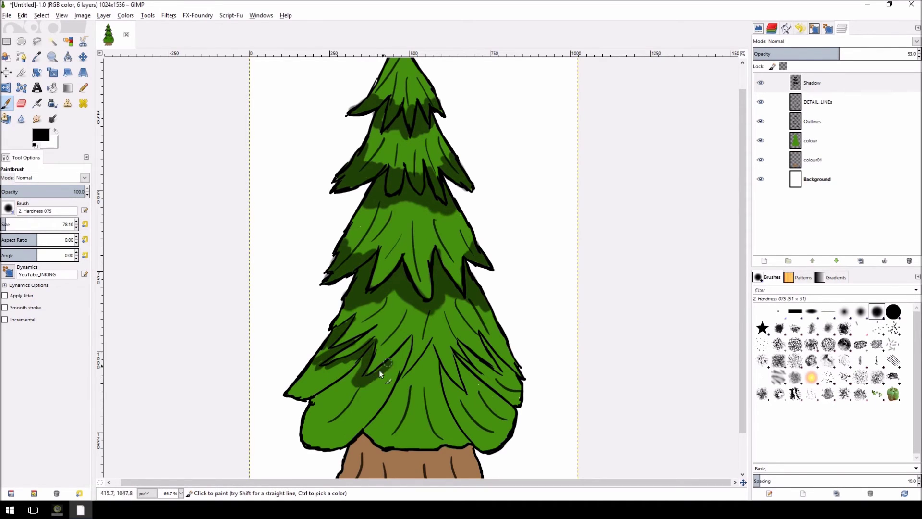
{"action": "left_click_drag", "start_coordinate": [409, 344], "coordinate": [391, 389]}
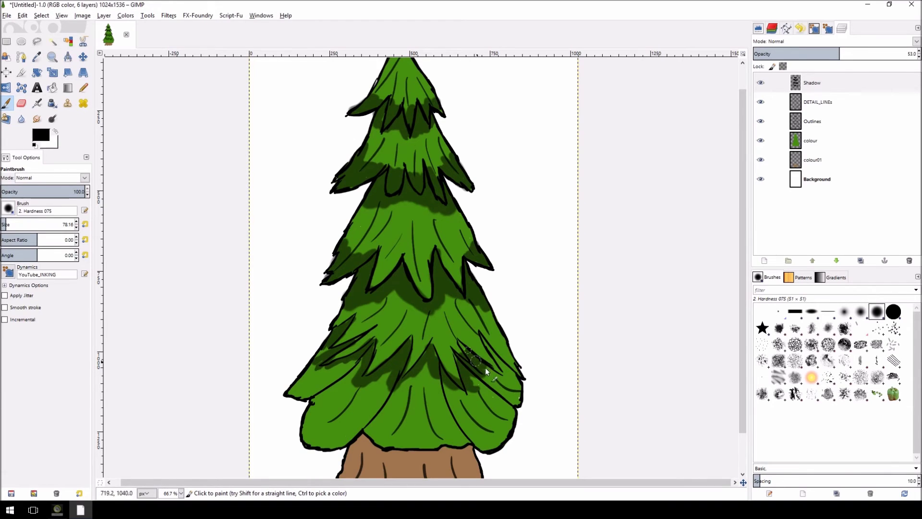
{"action": "mouse_move", "coordinate": [489, 349]}
{"action": "left_mouse_down"}
{"action": "mouse_move", "coordinate": [510, 424]}
{"action": "mouse_move", "coordinate": [518, 403]}
{"action": "mouse_move", "coordinate": [516, 381]}
{"action": "mouse_move", "coordinate": [500, 442]}
{"action": "mouse_move", "coordinate": [505, 434]}
{"action": "mouse_move", "coordinate": [486, 440]}
{"action": "left_mouse_up"}
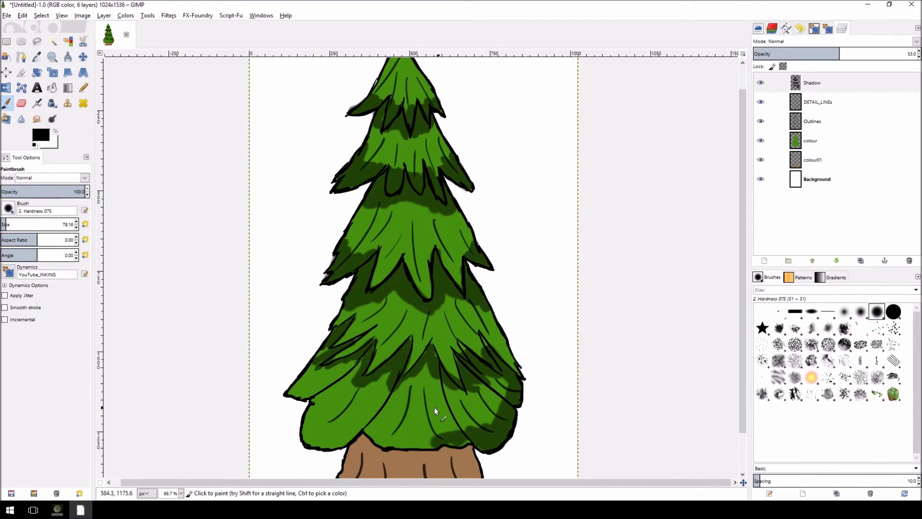
{"action": "left_click_drag", "start_coordinate": [379, 428], "coordinate": [411, 440]}
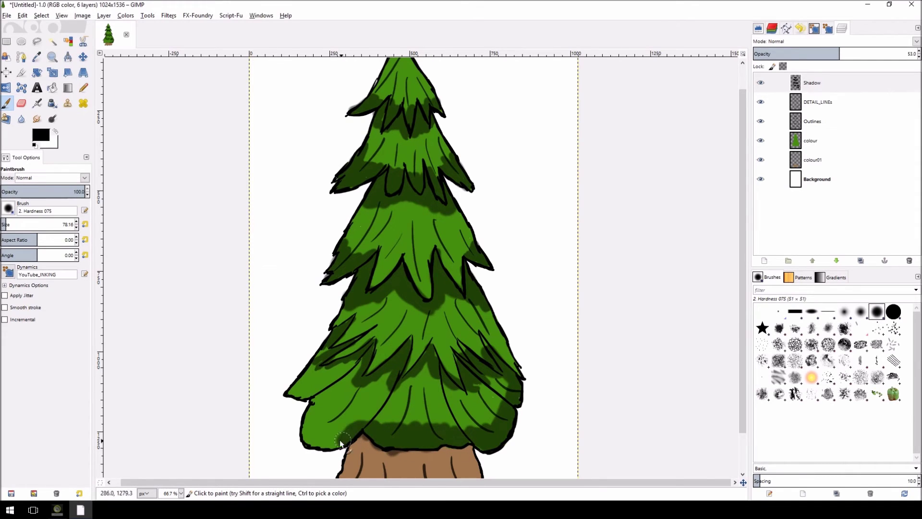
{"action": "left_click_drag", "start_coordinate": [311, 405], "coordinate": [305, 440]}
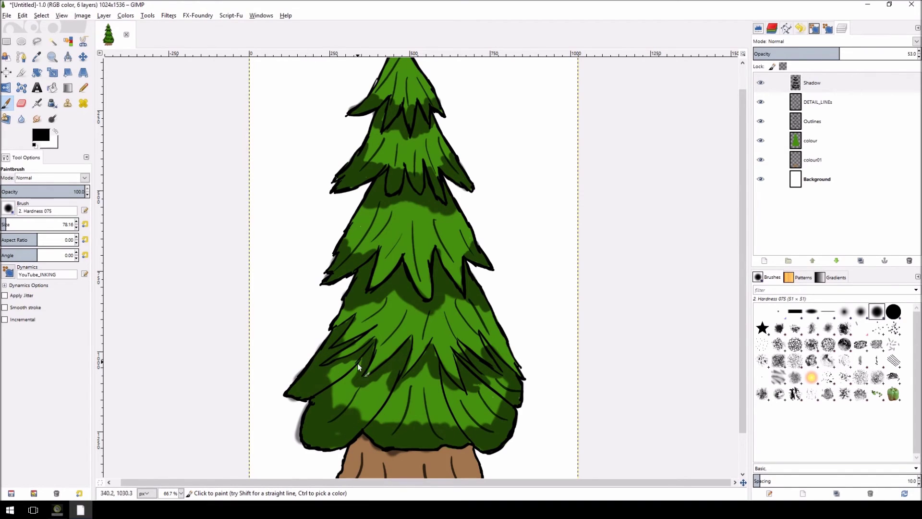
Step: Paint shadow on the trunk beneath the foliage, along the trunk's base, and on the ground around it
{"action": "left_click_drag", "start_coordinate": [742, 330], "coordinate": [742, 369]}
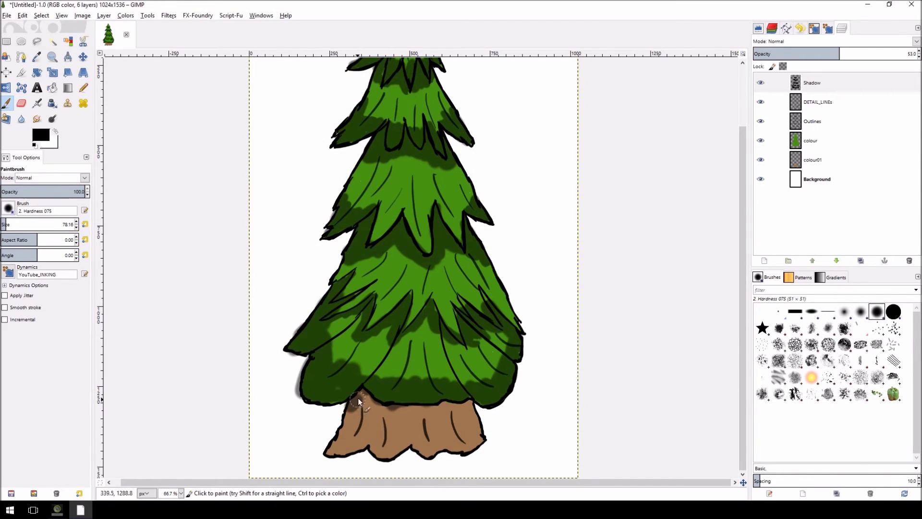
{"action": "left_click_drag", "start_coordinate": [365, 394], "coordinate": [397, 407]}
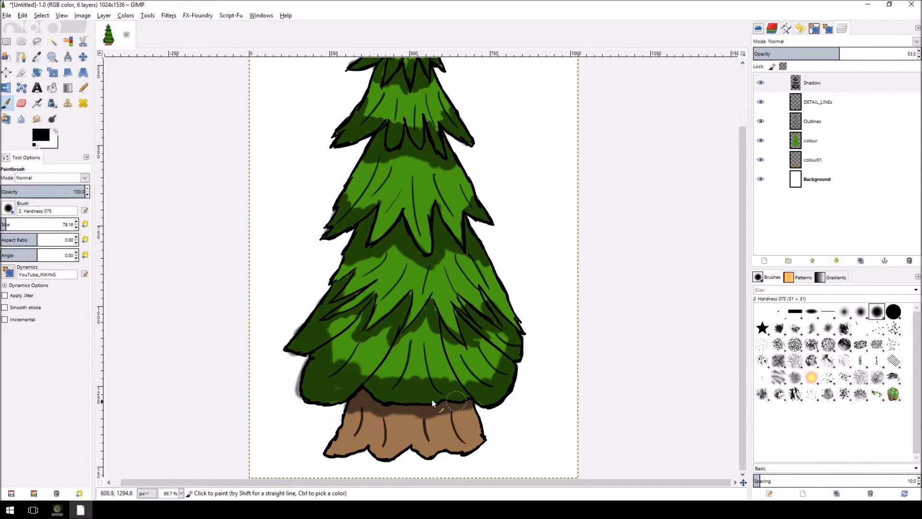
{"action": "mouse_move", "coordinate": [338, 446]}
{"action": "left_mouse_down"}
{"action": "mouse_move", "coordinate": [445, 457]}
{"action": "mouse_move", "coordinate": [472, 453]}
{"action": "mouse_move", "coordinate": [482, 439]}
{"action": "mouse_move", "coordinate": [499, 448]}
{"action": "mouse_move", "coordinate": [436, 461]}
{"action": "mouse_move", "coordinate": [329, 450]}
{"action": "mouse_move", "coordinate": [337, 434]}
{"action": "mouse_move", "coordinate": [350, 450]}
{"action": "mouse_move", "coordinate": [429, 449]}
{"action": "left_mouse_up"}
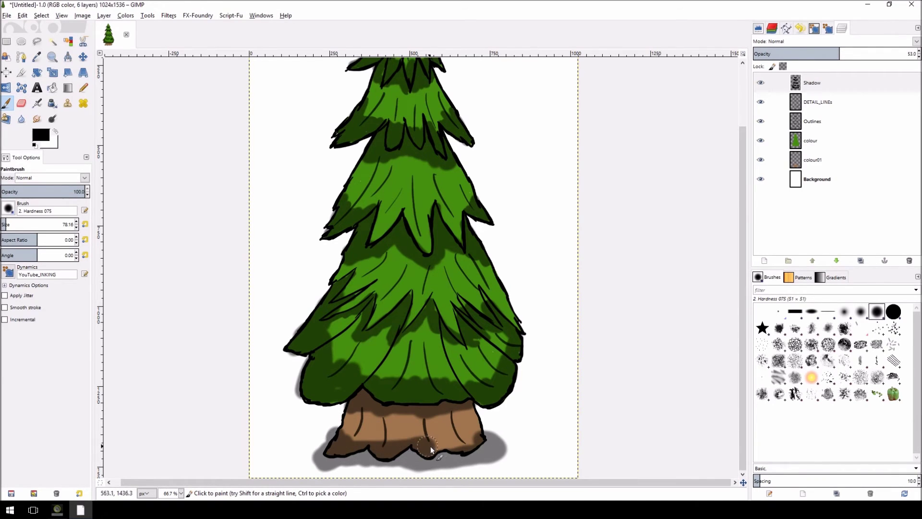
Step: Shade both side edges of the trunk and erase the shadow spilling onto the ground around its base
{"action": "left_click_drag", "start_coordinate": [486, 436], "coordinate": [474, 414]}
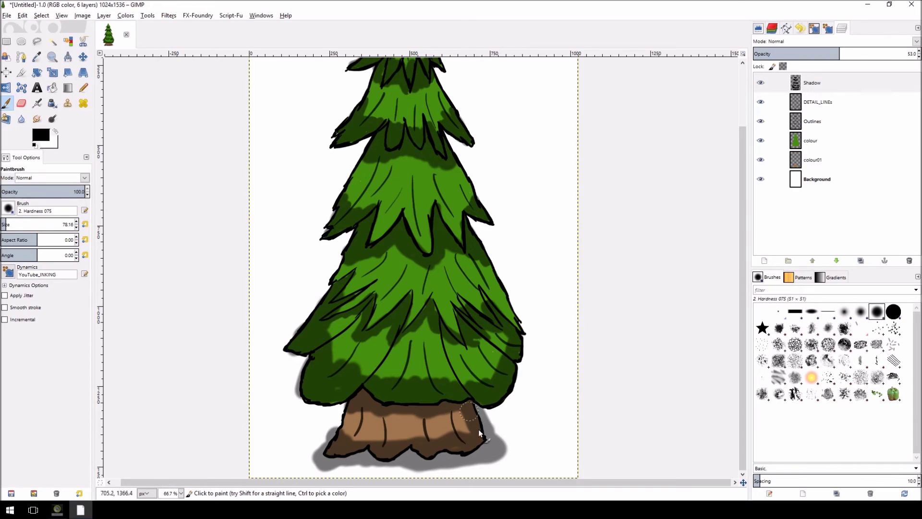
{"action": "left_click_drag", "start_coordinate": [365, 405], "coordinate": [327, 455]}
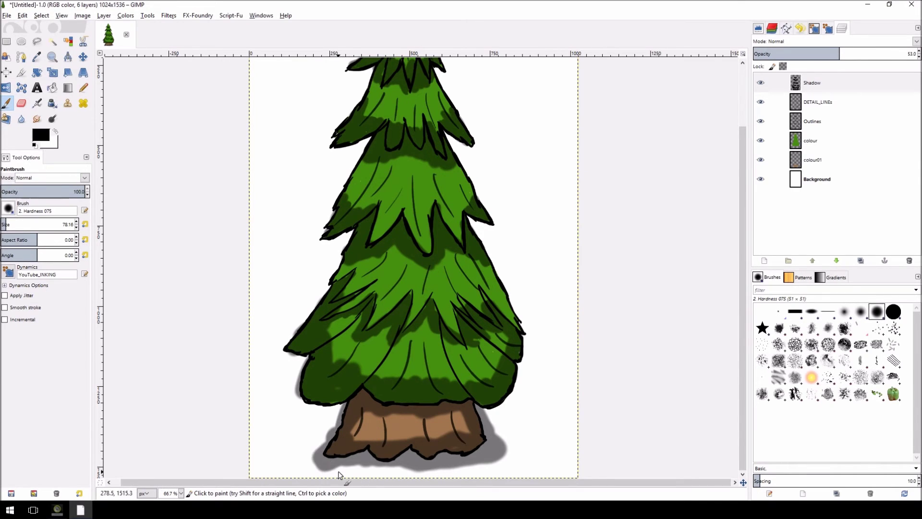
{"action": "key", "text": "shift+e"}
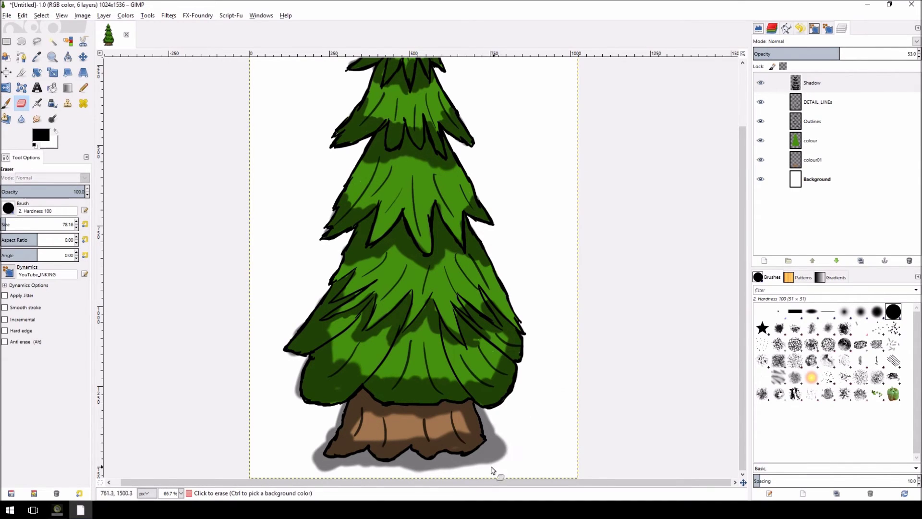
{"action": "mouse_move", "coordinate": [490, 452]}
{"action": "left_mouse_down"}
{"action": "mouse_move", "coordinate": [509, 442]}
{"action": "mouse_move", "coordinate": [479, 411]}
{"action": "left_mouse_up"}
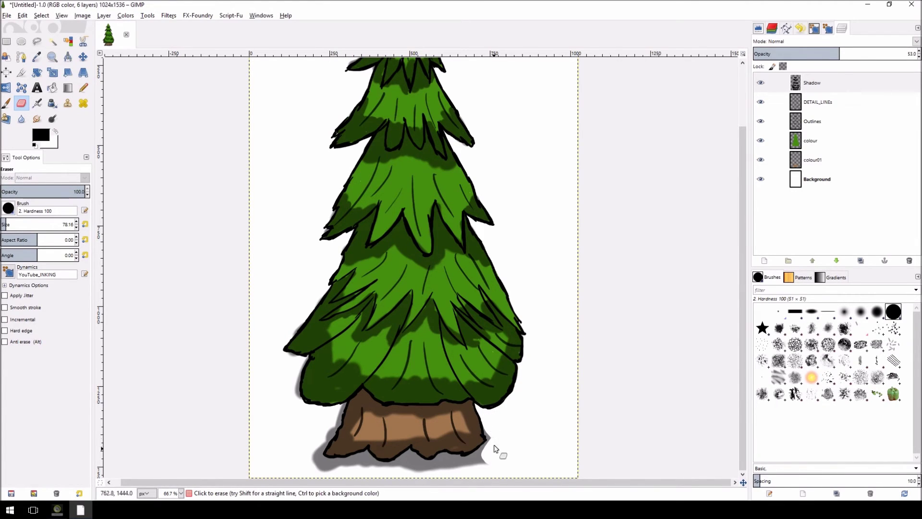
{"action": "mouse_move", "coordinate": [489, 449]}
{"action": "left_mouse_down"}
{"action": "mouse_move", "coordinate": [475, 460]}
{"action": "mouse_move", "coordinate": [483, 452]}
{"action": "mouse_move", "coordinate": [440, 461]}
{"action": "mouse_move", "coordinate": [467, 464]}
{"action": "mouse_move", "coordinate": [409, 467]}
{"action": "mouse_move", "coordinate": [416, 454]}
{"action": "mouse_move", "coordinate": [404, 456]}
{"action": "mouse_move", "coordinate": [400, 470]}
{"action": "mouse_move", "coordinate": [442, 468]}
{"action": "mouse_move", "coordinate": [408, 453]}
{"action": "mouse_move", "coordinate": [392, 469]}
{"action": "mouse_move", "coordinate": [375, 466]}
{"action": "mouse_move", "coordinate": [367, 454]}
{"action": "mouse_move", "coordinate": [373, 461]}
{"action": "mouse_move", "coordinate": [357, 463]}
{"action": "mouse_move", "coordinate": [368, 473]}
{"action": "mouse_move", "coordinate": [344, 466]}
{"action": "mouse_move", "coordinate": [358, 461]}
{"action": "mouse_move", "coordinate": [303, 450]}
{"action": "mouse_move", "coordinate": [322, 467]}
{"action": "mouse_move", "coordinate": [351, 464]}
{"action": "mouse_move", "coordinate": [316, 452]}
{"action": "mouse_move", "coordinate": [345, 404]}
{"action": "mouse_move", "coordinate": [330, 456]}
{"action": "left_mouse_up"}
{"action": "key", "text": "p"}
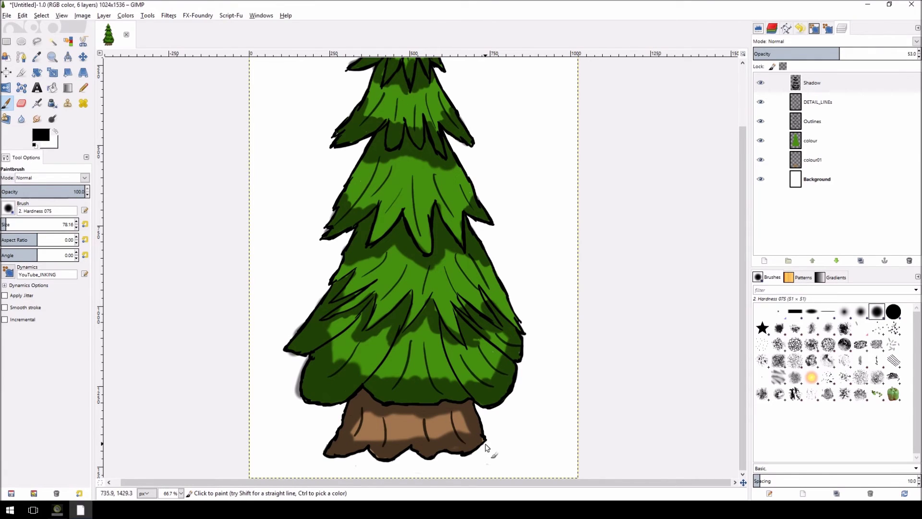
Step: Refine the bottom tier's shadow by erasing excess at its upper and lower edges and painting more beneath the overlapping branches
{"action": "key", "text": "shift+e"}
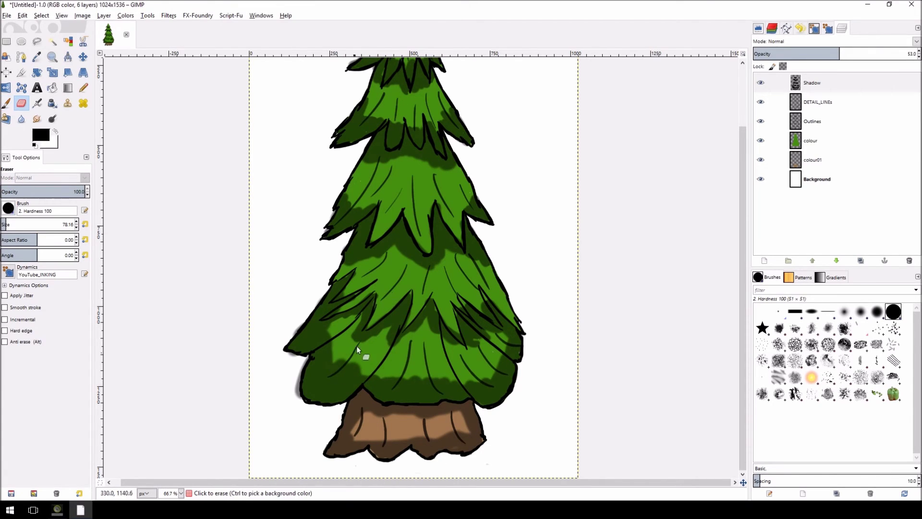
{"action": "left_click_drag", "start_coordinate": [321, 336], "coordinate": [328, 342]}
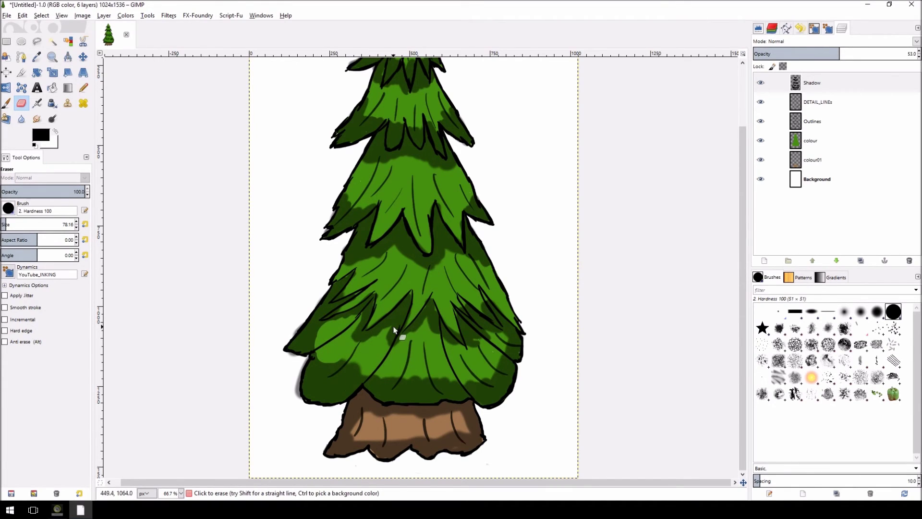
{"action": "key", "text": "p"}
{"action": "left_click_drag", "start_coordinate": [409, 299], "coordinate": [406, 292]}
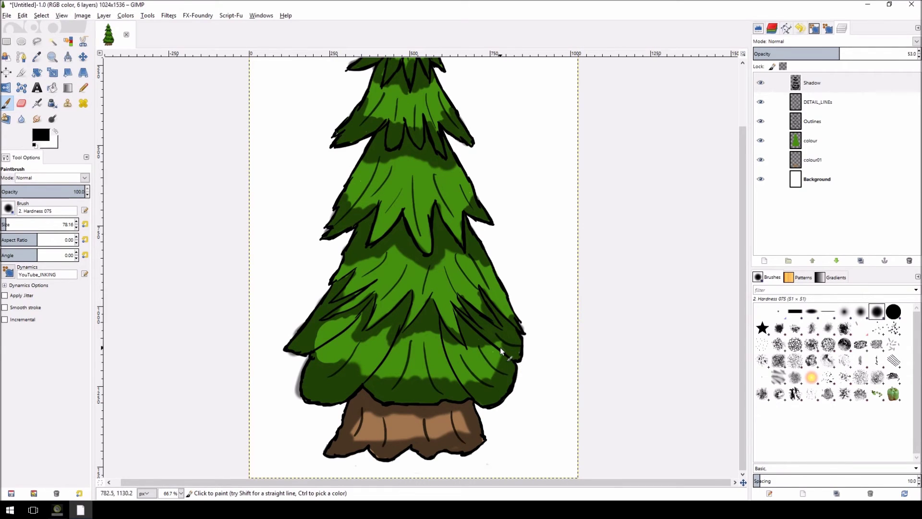
{"action": "key", "text": "shift+e"}
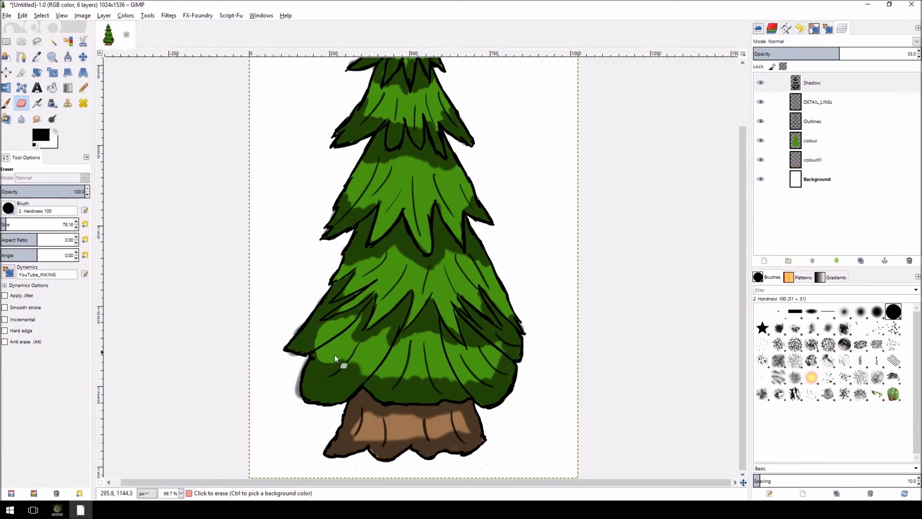
{"action": "left_click_drag", "start_coordinate": [361, 367], "coordinate": [490, 372]}
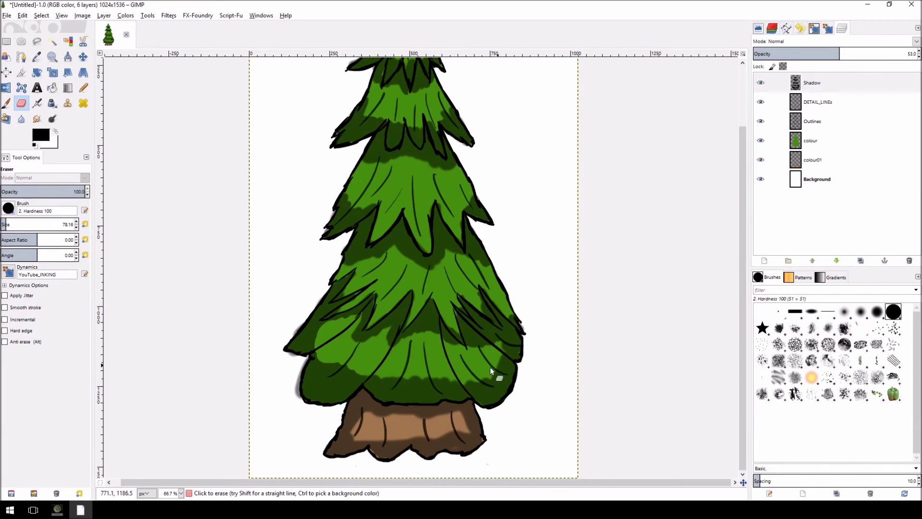
Step: Touch up the shadows along the third tier's side edge and branch tips, and clean up the shadow on the second tier
{"action": "left_click_drag", "start_coordinate": [740, 312], "coordinate": [748, 255]}
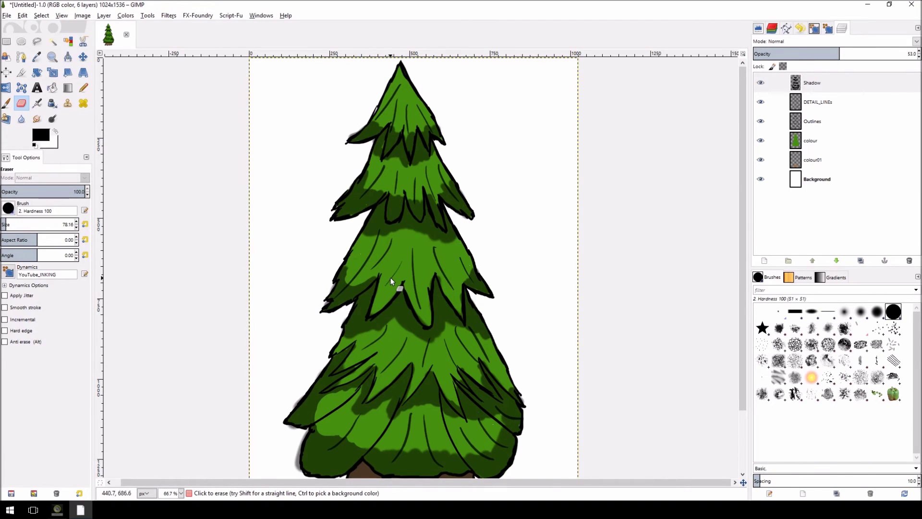
{"action": "key", "text": "p"}
{"action": "left_click_drag", "start_coordinate": [344, 264], "coordinate": [336, 287]}
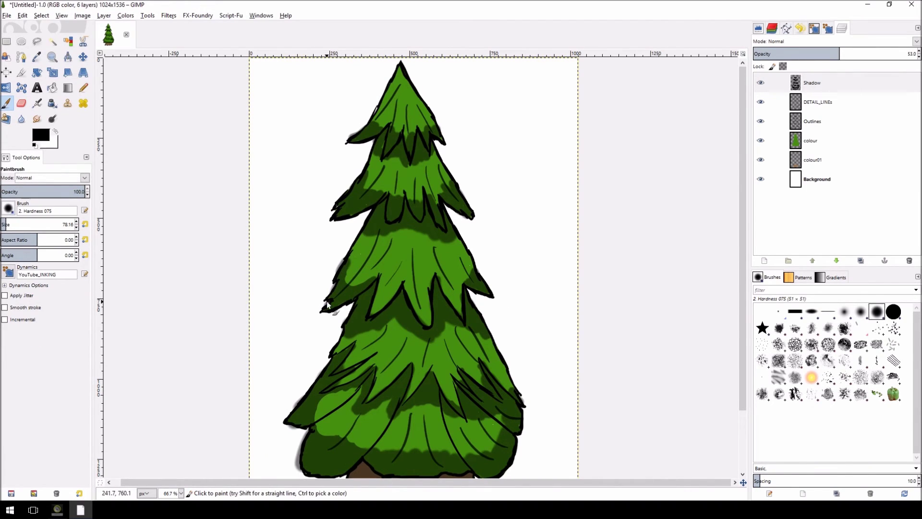
{"action": "key", "text": "shift+e"}
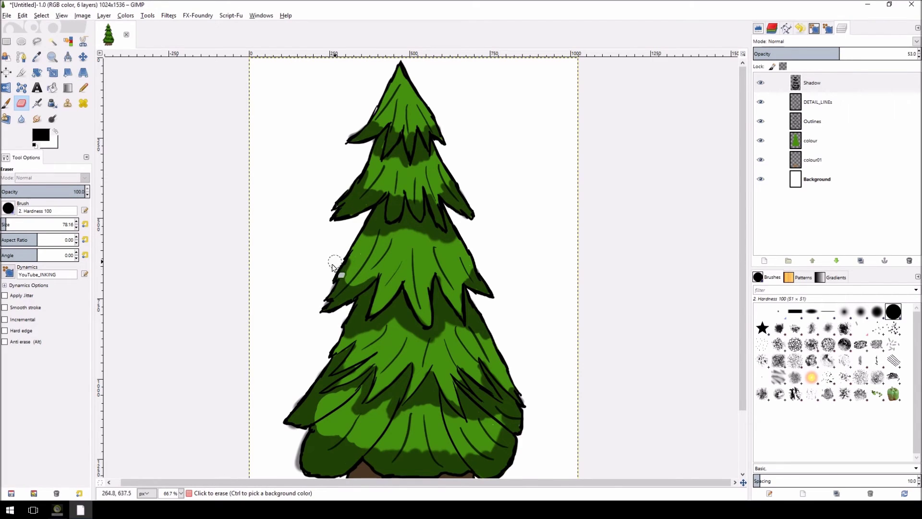
{"action": "key", "text": "p"}
{"action": "mouse_move", "coordinate": [384, 313]}
{"action": "left_mouse_down"}
{"action": "mouse_move", "coordinate": [376, 299]}
{"action": "mouse_move", "coordinate": [393, 321]}
{"action": "left_mouse_up"}
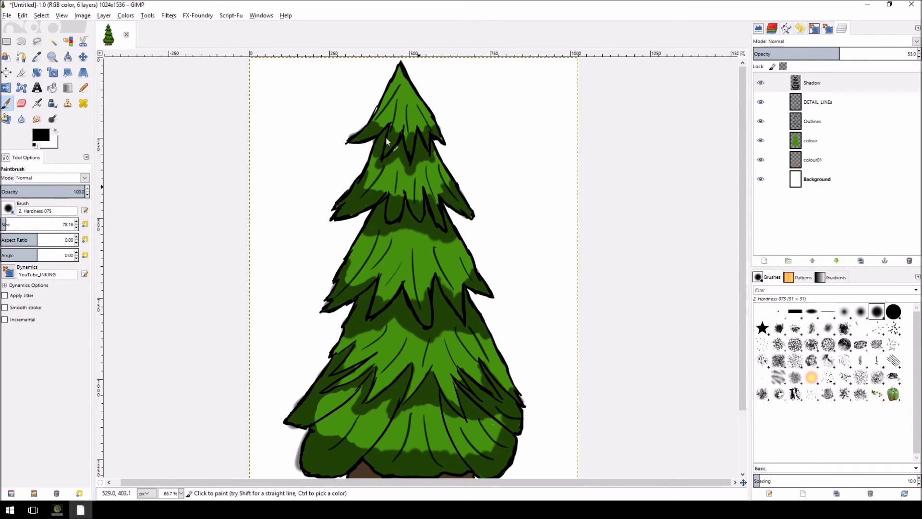
{"action": "key", "text": "shift+e"}
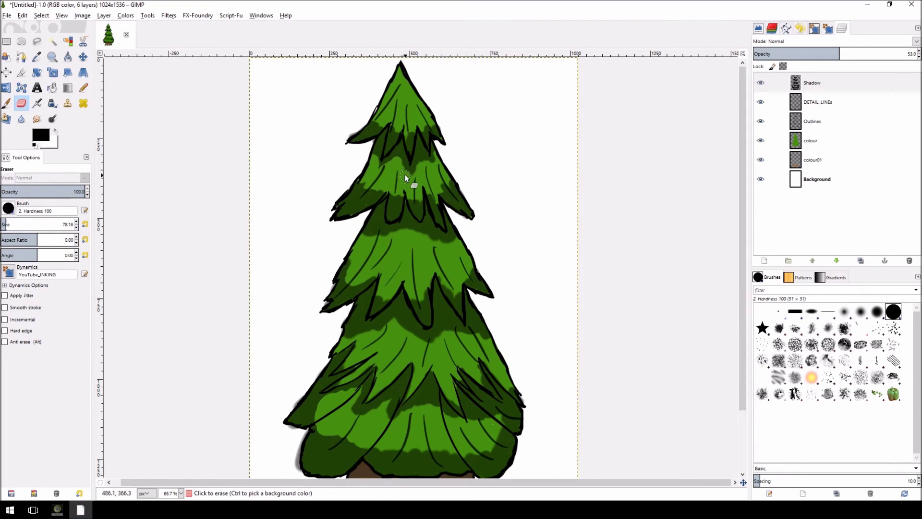
{"action": "left_click_drag", "start_coordinate": [429, 166], "coordinate": [435, 174]}
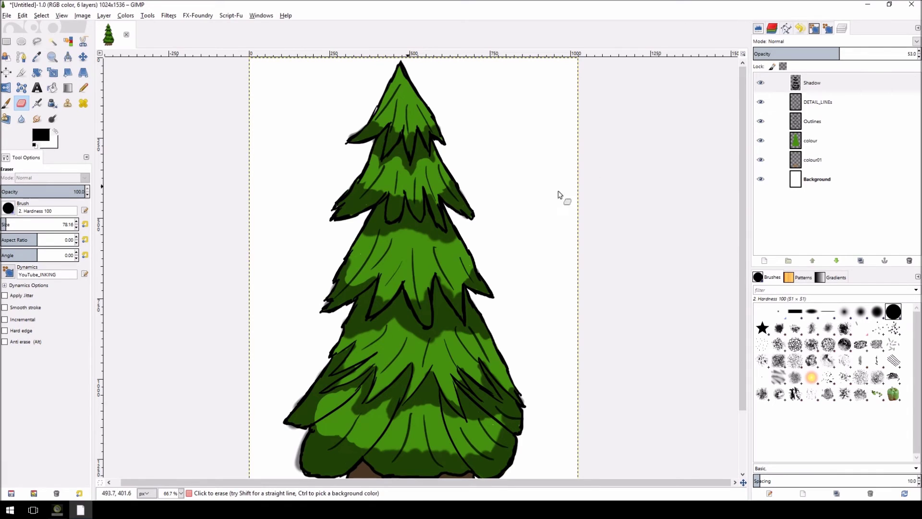
{"action": "key", "text": "p"}
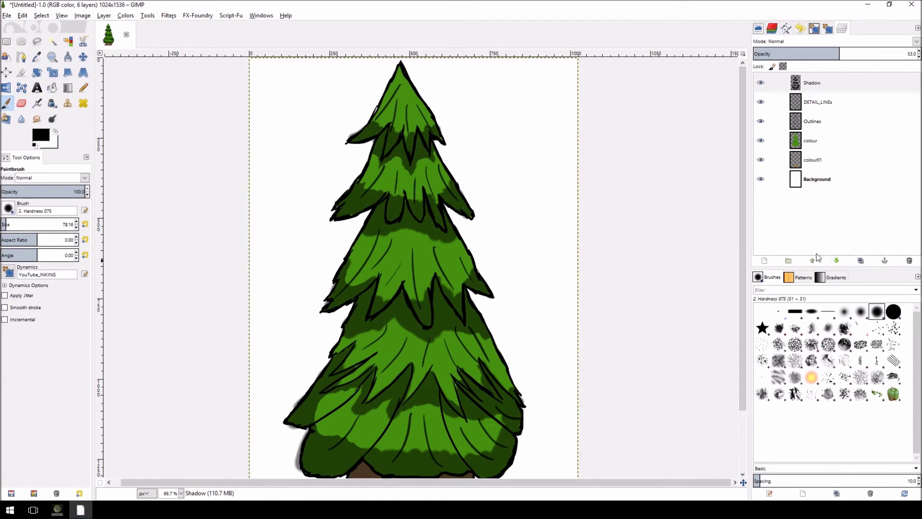
Step: Add a transparent layer named SHADING above the Shadow layer and make white the painting colour
{"action": "left_click", "coordinate": [764, 261]}
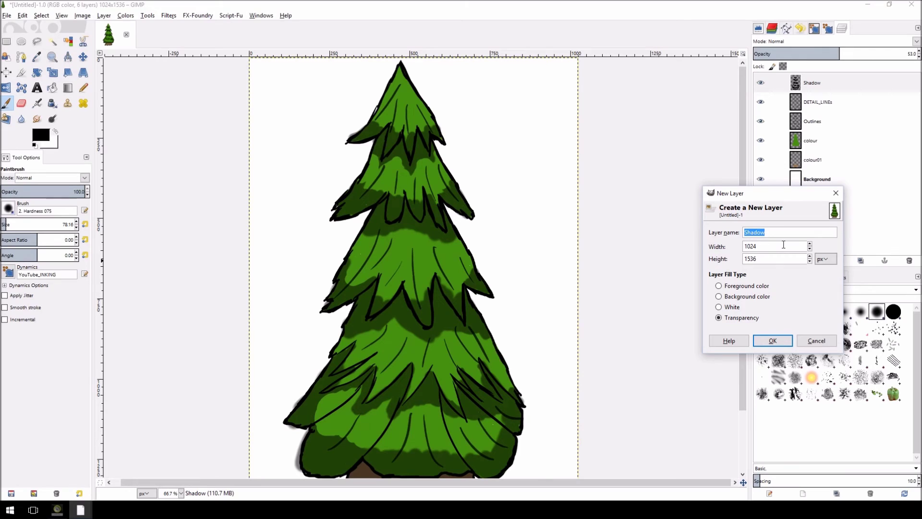
{"action": "type", "text": "SHADING"}
{"action": "key", "text": "Return"}
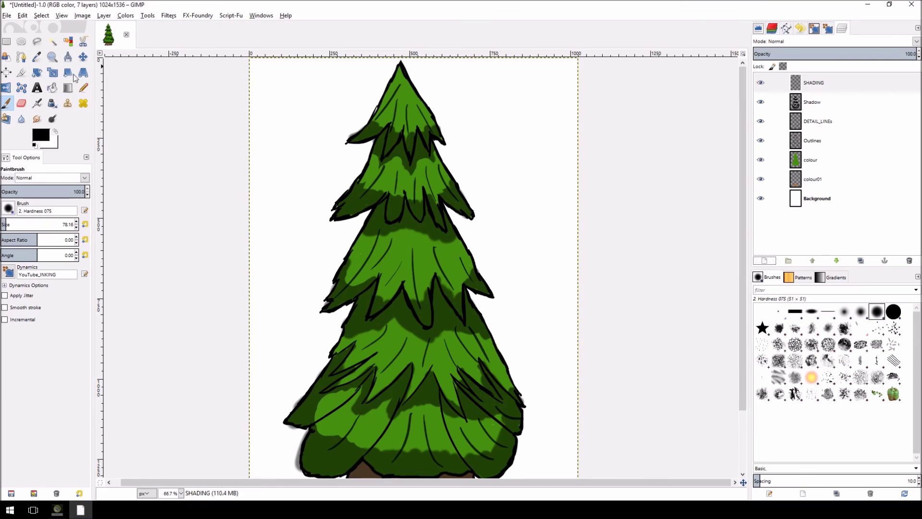
{"action": "left_click", "coordinate": [56, 131]}
{"action": "mouse_move", "coordinate": [408, 86]}
{"action": "left_mouse_down"}
{"action": "mouse_move", "coordinate": [399, 96]}
{"action": "mouse_move", "coordinate": [404, 82]}
{"action": "left_mouse_up"}
{"action": "left_click_drag", "start_coordinate": [914, 57], "coordinate": [850, 58]}
{"action": "left_click", "coordinate": [920, 57]}
{"action": "left_click", "coordinate": [919, 58]}
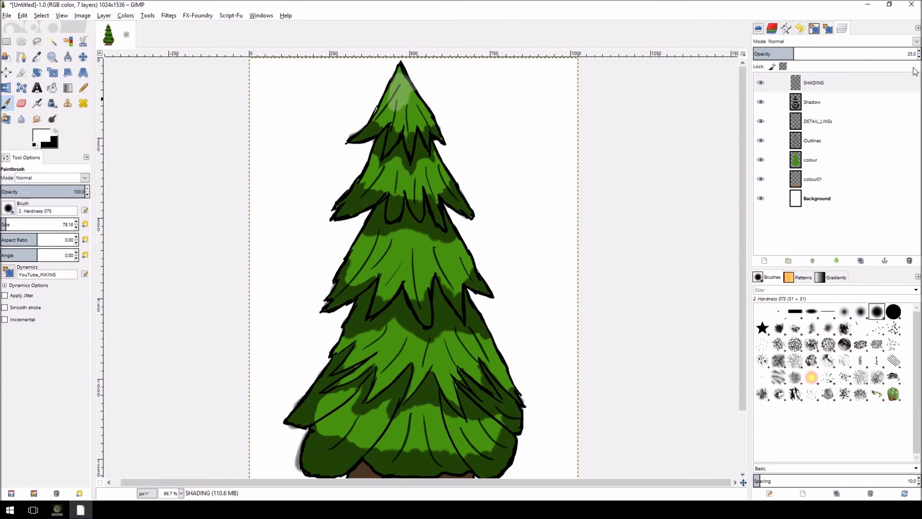
{"action": "key", "text": "ctrl+z"}
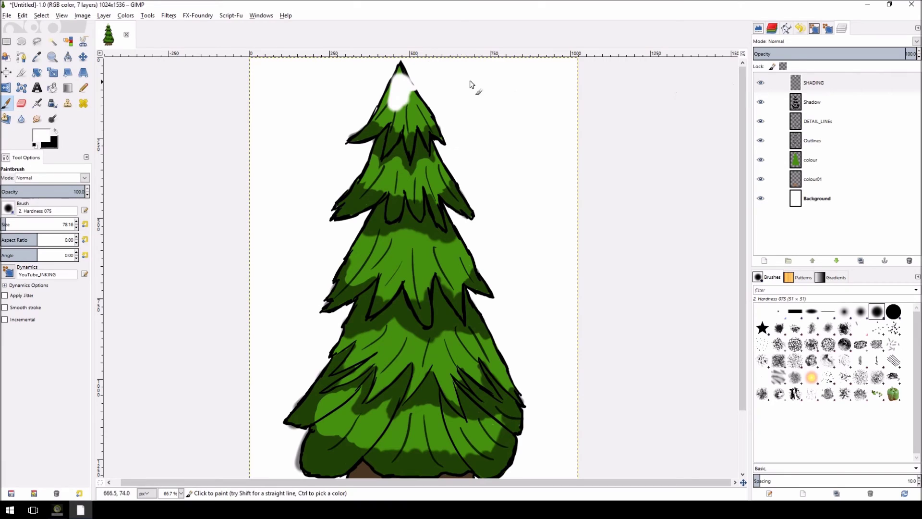
{"action": "key", "text": "ctrl+z"}
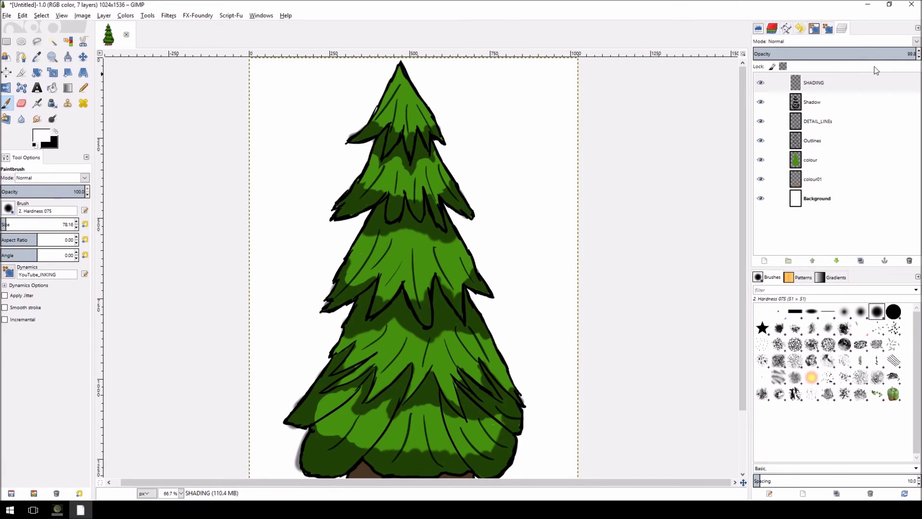
Step: Set the SHADING layer's opacity to 25 and ready the Paintbrush with white as the foreground colour
{"action": "key", "text": "a"}
{"action": "key", "text": "x"}
{"action": "double_click", "coordinate": [906, 54]}
{"action": "type", "text": "25"}
{"action": "key", "text": "Return"}
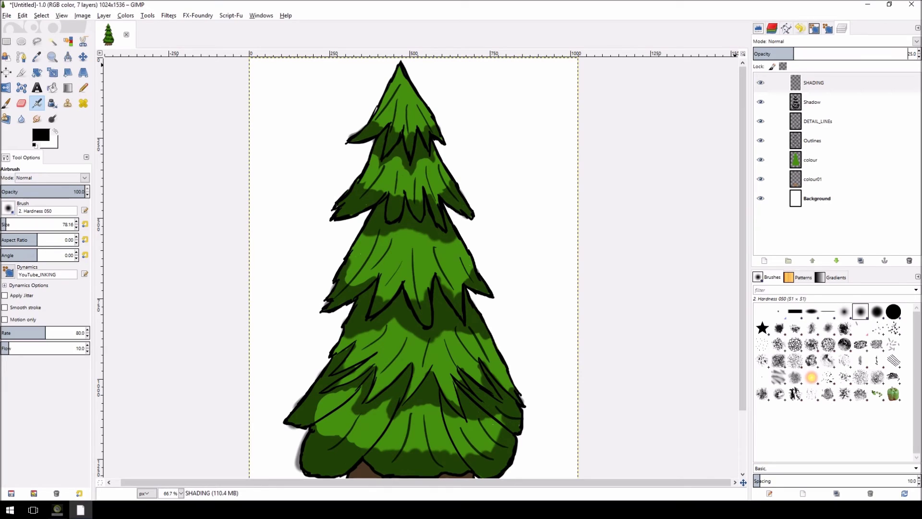
{"action": "key", "text": "p"}
{"action": "key", "text": "x"}
Step: Paint white highlights on the SHADING layer over the tree's tip and the light green areas of the second and third tiers
{"action": "mouse_move", "coordinate": [396, 78]}
{"action": "left_mouse_down"}
{"action": "mouse_move", "coordinate": [388, 97]}
{"action": "mouse_move", "coordinate": [402, 68]}
{"action": "mouse_move", "coordinate": [421, 110]}
{"action": "left_mouse_up"}
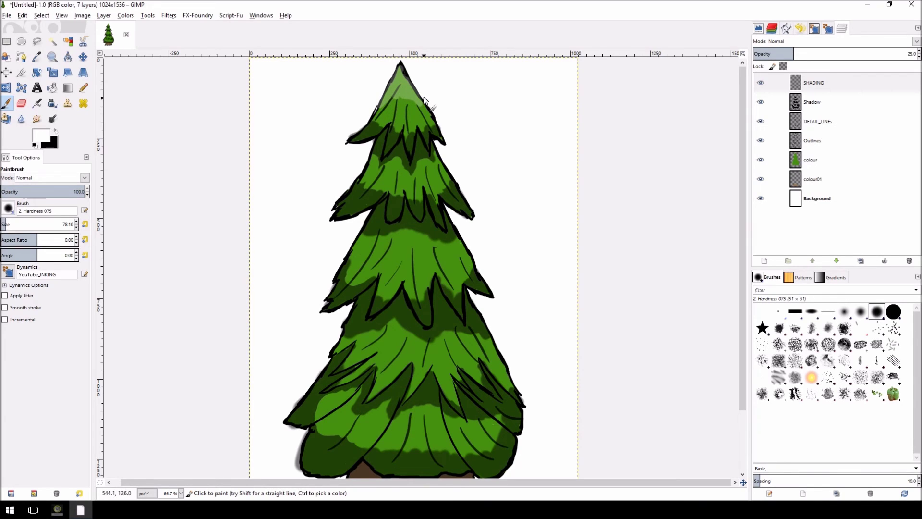
{"action": "mouse_move", "coordinate": [375, 161]}
{"action": "left_mouse_down"}
{"action": "mouse_move", "coordinate": [362, 186]}
{"action": "mouse_move", "coordinate": [377, 163]}
{"action": "mouse_move", "coordinate": [384, 170]}
{"action": "mouse_move", "coordinate": [375, 188]}
{"action": "mouse_move", "coordinate": [395, 169]}
{"action": "left_mouse_up"}
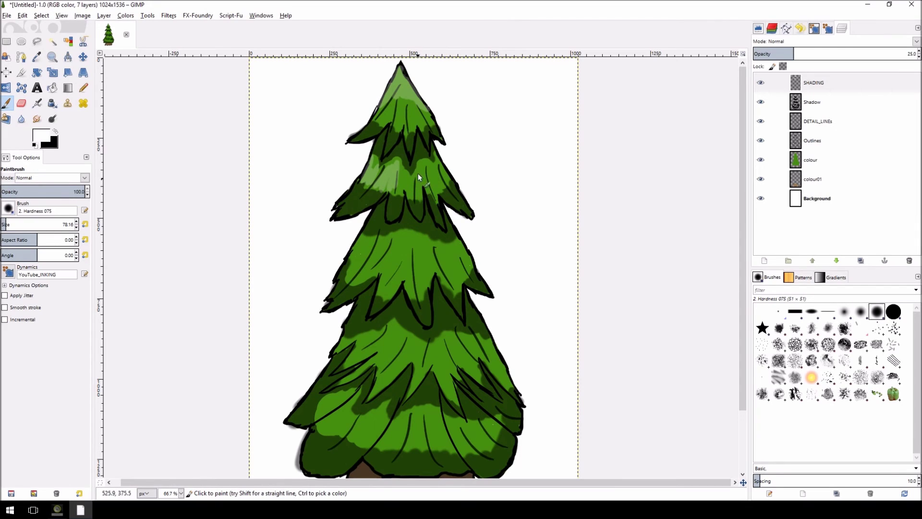
{"action": "left_click_drag", "start_coordinate": [437, 195], "coordinate": [440, 172]}
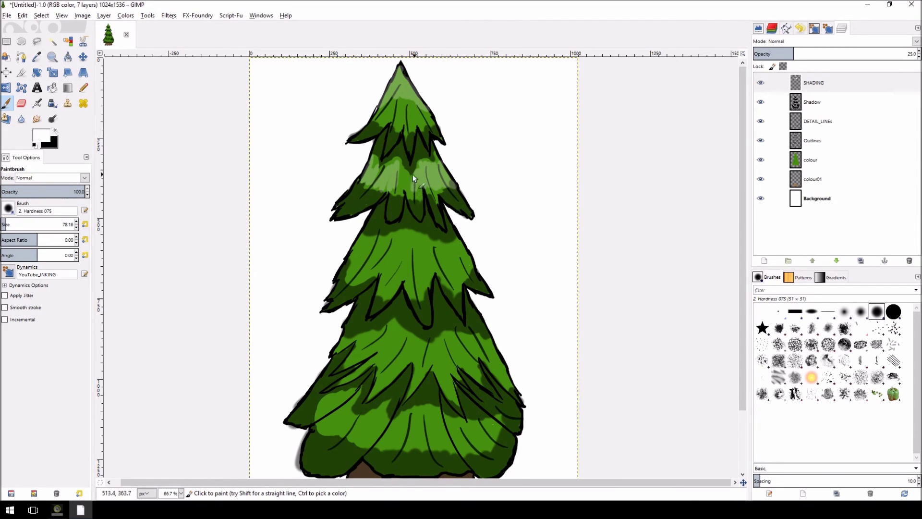
{"action": "mouse_move", "coordinate": [368, 246]}
{"action": "left_mouse_down"}
{"action": "mouse_move", "coordinate": [345, 280]}
{"action": "mouse_move", "coordinate": [397, 239]}
{"action": "mouse_move", "coordinate": [413, 239]}
{"action": "mouse_move", "coordinate": [411, 253]}
{"action": "mouse_move", "coordinate": [419, 243]}
{"action": "mouse_move", "coordinate": [419, 279]}
{"action": "mouse_move", "coordinate": [444, 272]}
{"action": "mouse_move", "coordinate": [451, 248]}
{"action": "mouse_move", "coordinate": [463, 268]}
{"action": "left_mouse_up"}
{"action": "mouse_move", "coordinate": [348, 360]}
{"action": "left_mouse_down"}
{"action": "mouse_move", "coordinate": [370, 358]}
{"action": "mouse_move", "coordinate": [349, 373]}
{"action": "mouse_move", "coordinate": [407, 332]}
{"action": "left_mouse_up"}
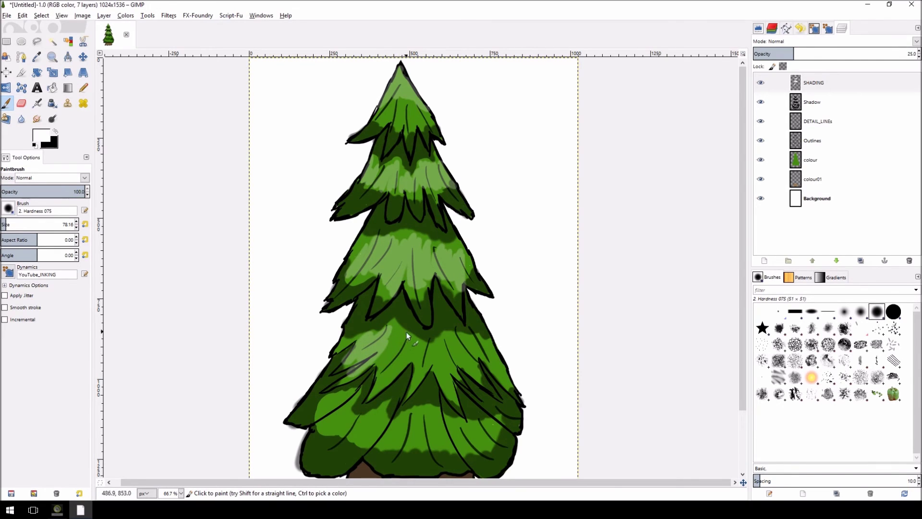
{"action": "key", "text": "ctrl+z"}
{"action": "key", "text": "ctrl+z"}
{"action": "key", "text": "ctrl+z"}
{"action": "key", "text": "ctrl+z"}
{"action": "key", "text": "ctrl+z"}
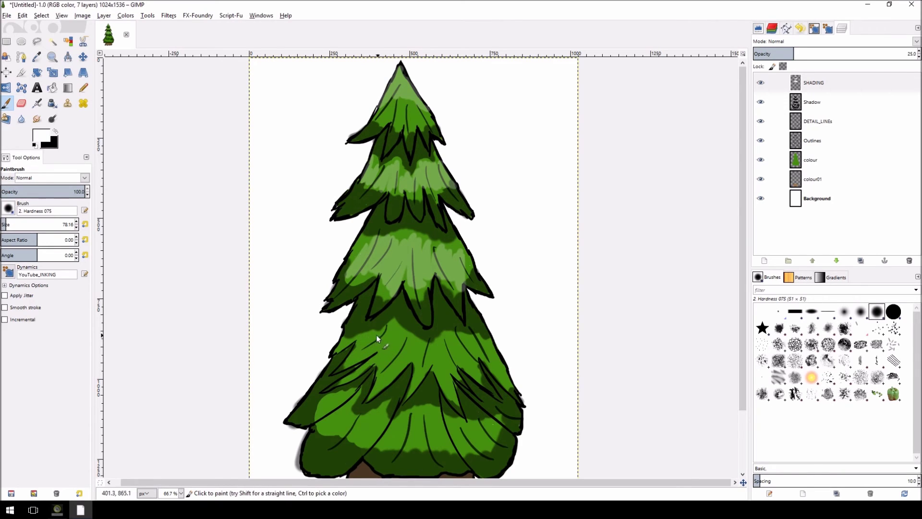
Step: Paint white highlights across the light green areas of the fourth tier and the bottom tier
{"action": "mouse_move", "coordinate": [396, 327]}
{"action": "left_mouse_down"}
{"action": "mouse_move", "coordinate": [371, 360]}
{"action": "mouse_move", "coordinate": [397, 335]}
{"action": "mouse_move", "coordinate": [388, 360]}
{"action": "mouse_move", "coordinate": [420, 346]}
{"action": "mouse_move", "coordinate": [428, 356]}
{"action": "mouse_move", "coordinate": [417, 369]}
{"action": "mouse_move", "coordinate": [452, 349]}
{"action": "mouse_move", "coordinate": [446, 375]}
{"action": "mouse_move", "coordinate": [431, 352]}
{"action": "left_mouse_up"}
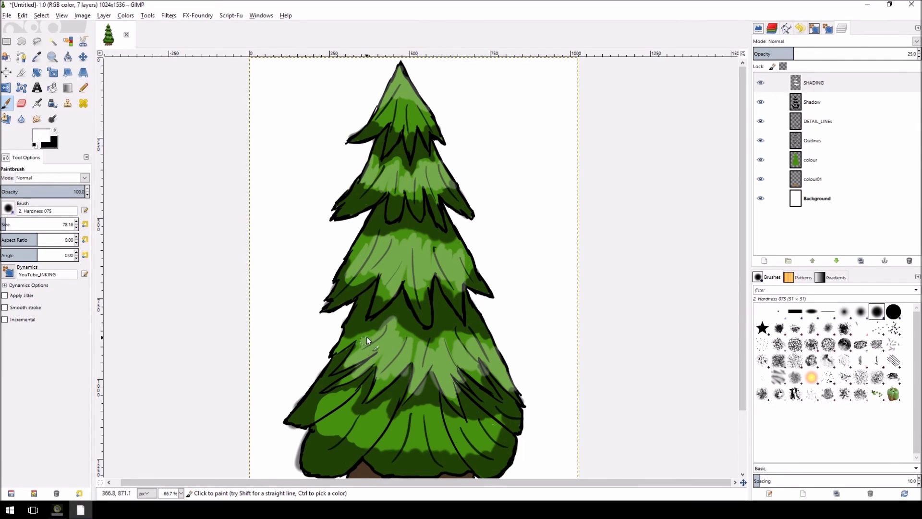
{"action": "mouse_move", "coordinate": [358, 418]}
{"action": "left_mouse_down"}
{"action": "mouse_move", "coordinate": [378, 417]}
{"action": "mouse_move", "coordinate": [394, 439]}
{"action": "mouse_move", "coordinate": [428, 419]}
{"action": "left_mouse_up"}
{"action": "left_click_drag", "start_coordinate": [491, 432], "coordinate": [451, 447]}
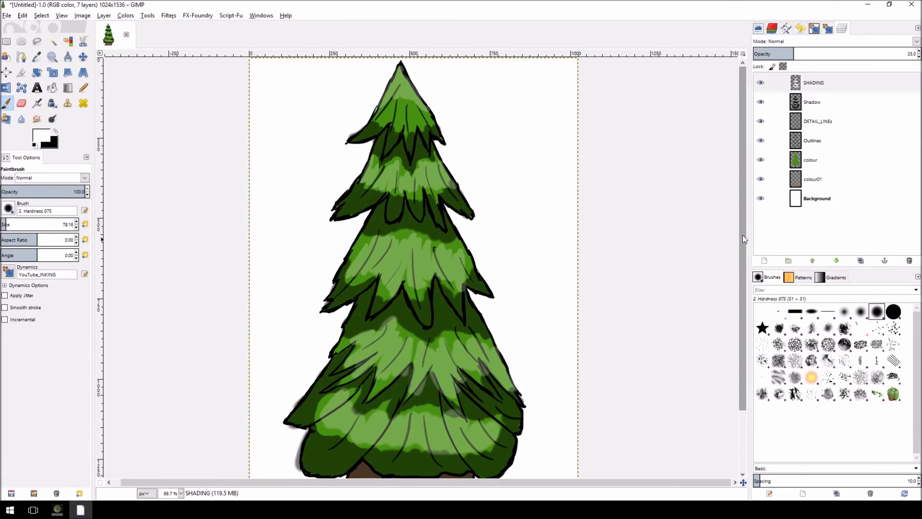
Step: Paint a white highlight across the middle of the trunk and erase the parts that spill over its shadowed edges
{"action": "scroll", "coordinate": [742, 239], "scroll_direction": "down", "scroll_amount": 3}
{"action": "mouse_move", "coordinate": [368, 424]}
{"action": "left_mouse_down"}
{"action": "mouse_move", "coordinate": [393, 419]}
{"action": "mouse_move", "coordinate": [406, 435]}
{"action": "mouse_move", "coordinate": [427, 420]}
{"action": "mouse_move", "coordinate": [440, 432]}
{"action": "mouse_move", "coordinate": [462, 421]}
{"action": "left_mouse_up"}
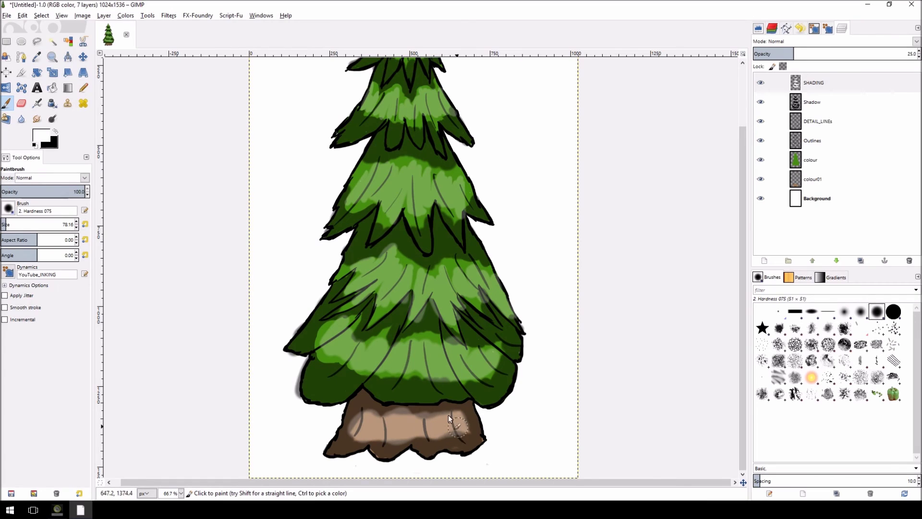
{"action": "key", "text": "shift+e"}
{"action": "key", "text": "x"}
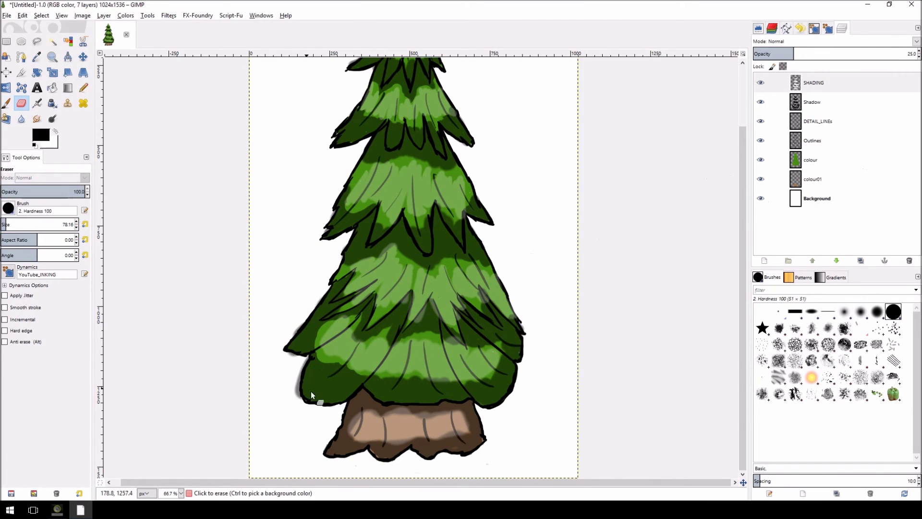
{"action": "left_click_drag", "start_coordinate": [357, 449], "coordinate": [436, 447]}
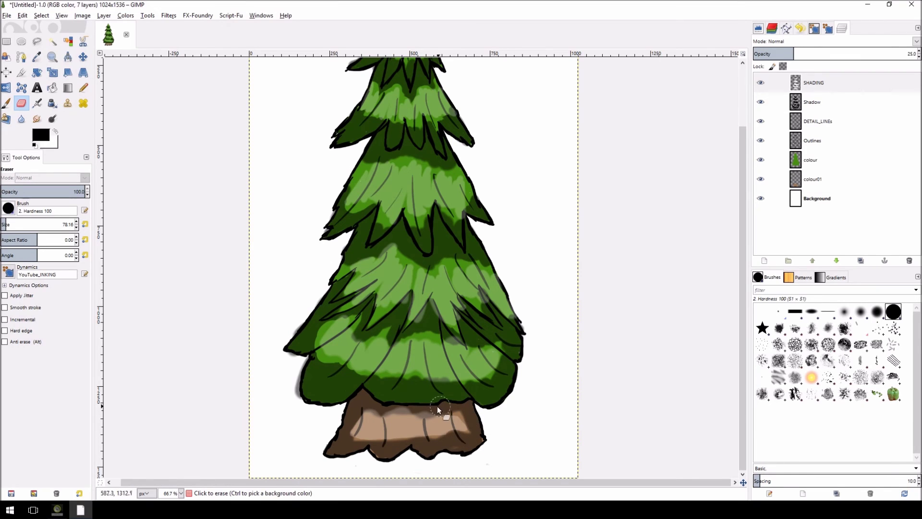
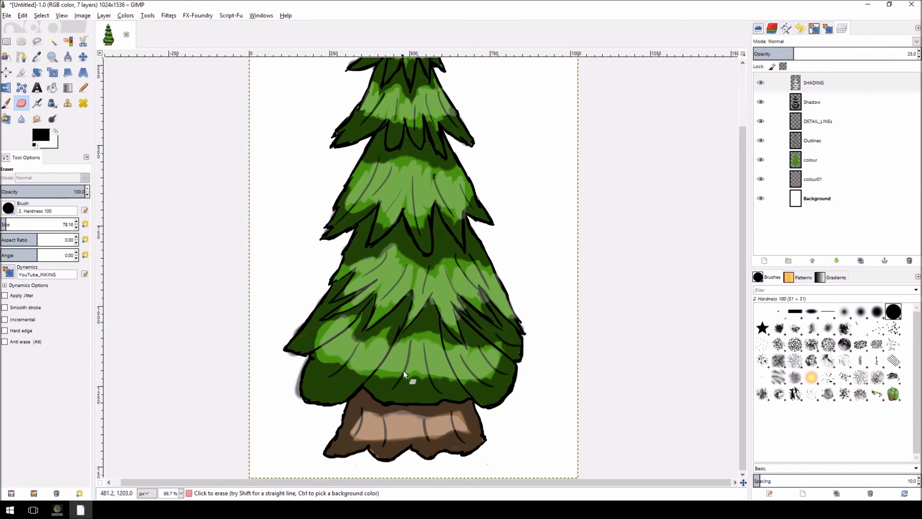
{"action": "key", "text": "p"}
{"action": "key", "text": "x"}
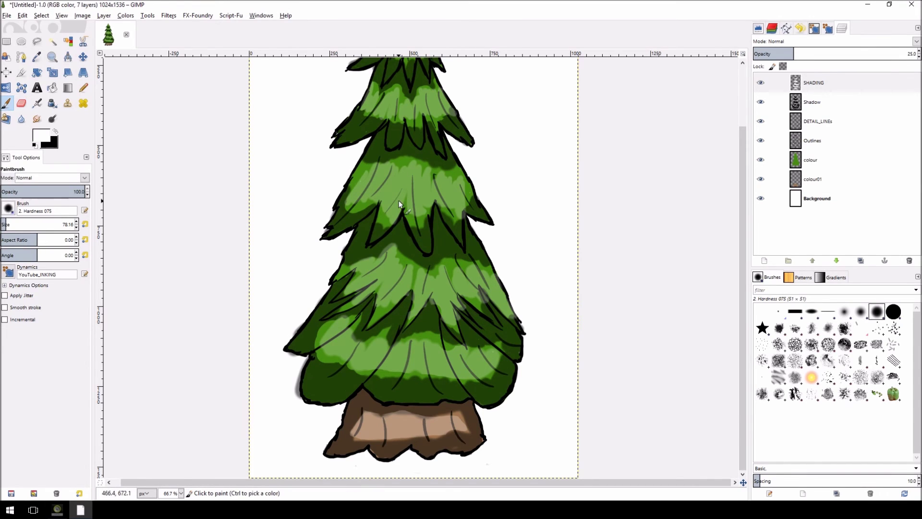
Step: Erase stray bits of white highlight at the right side of the fourth tier and the right edge of the second tier
{"action": "key", "text": "shift+e"}
{"action": "key", "text": "x"}
{"action": "left_click_drag", "start_coordinate": [461, 309], "coordinate": [473, 312]}
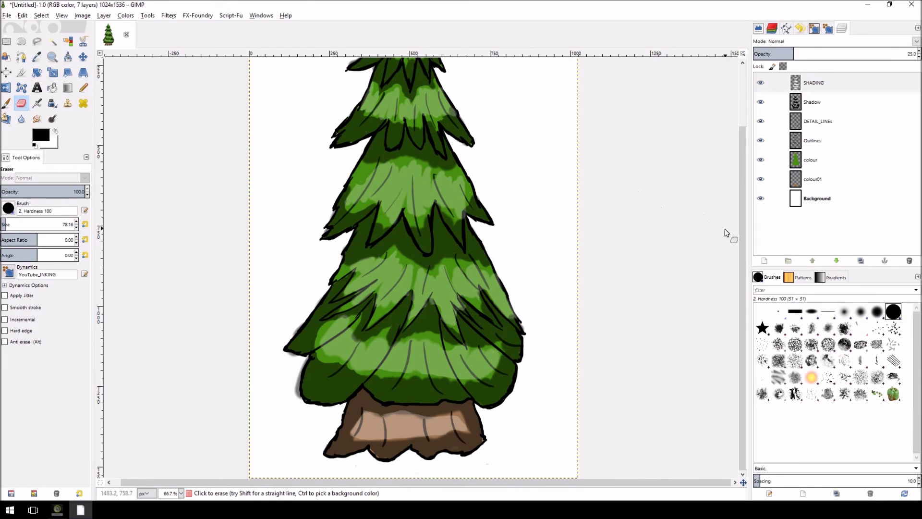
{"action": "scroll", "coordinate": [742, 243], "scroll_direction": "up", "scroll_amount": 3}
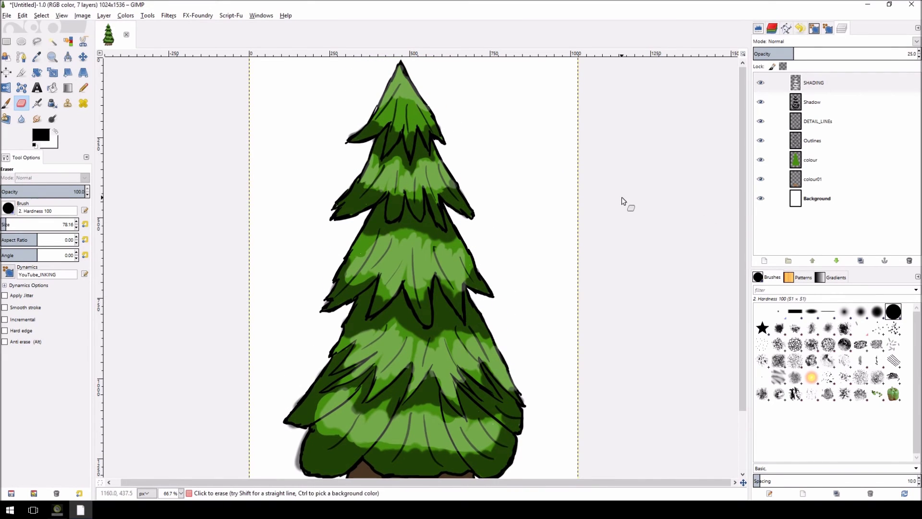
{"action": "key", "text": "p"}
{"action": "key", "text": "x"}
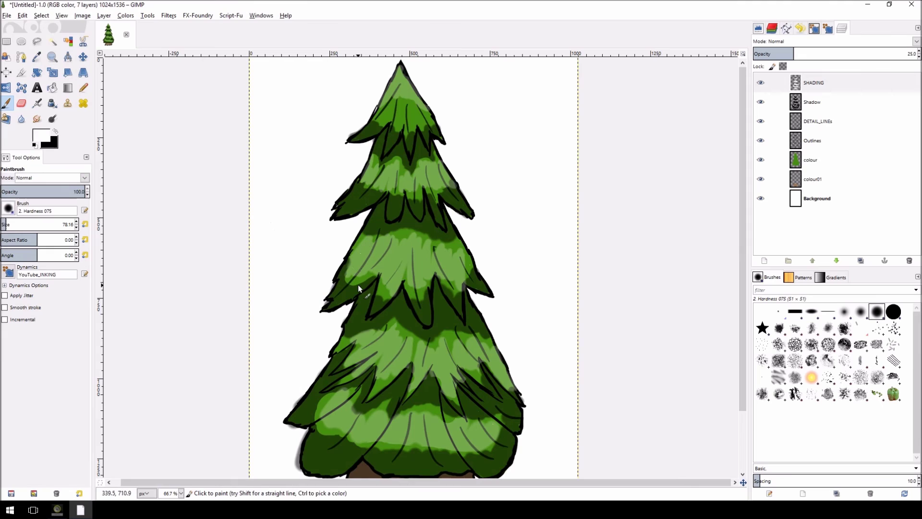
{"action": "key", "text": "shift+e"}
{"action": "key", "text": "x"}
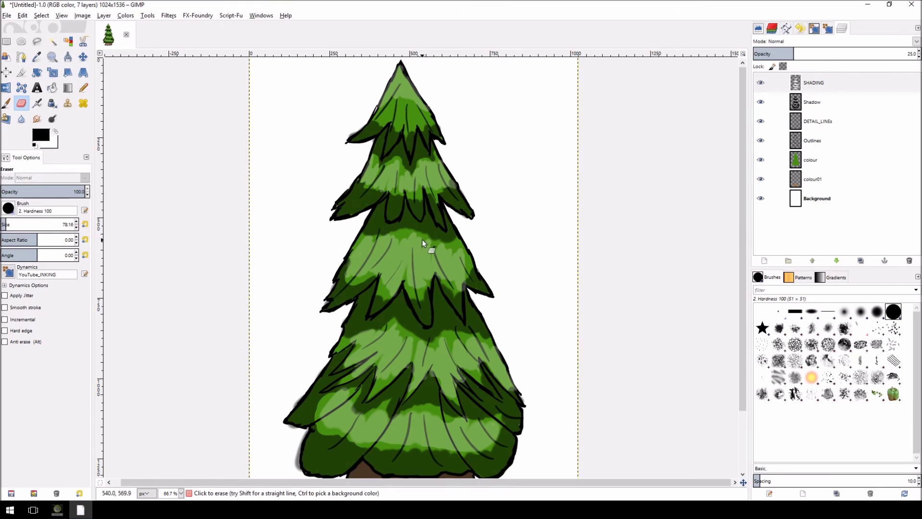
{"action": "key", "text": "p"}
{"action": "key", "text": "x"}
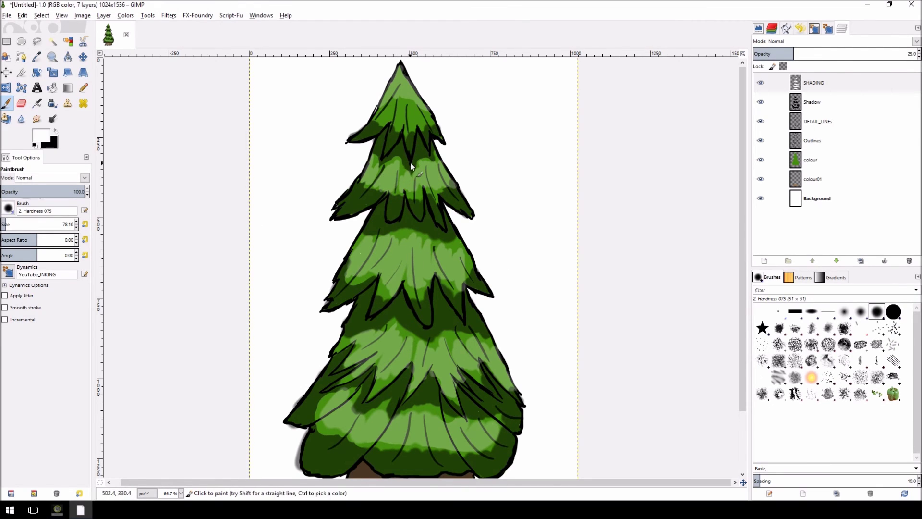
{"action": "key", "text": "shift+e"}
{"action": "key", "text": "x"}
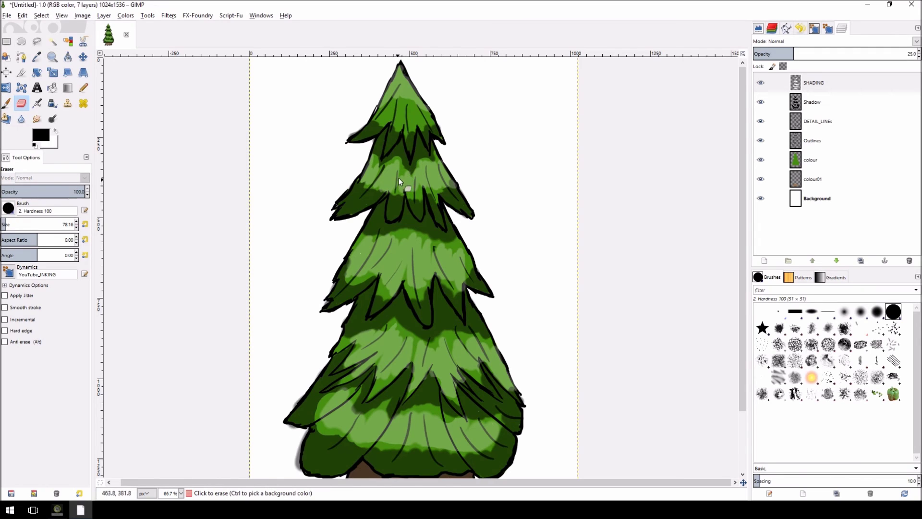
{"action": "left_click", "coordinate": [454, 194]}
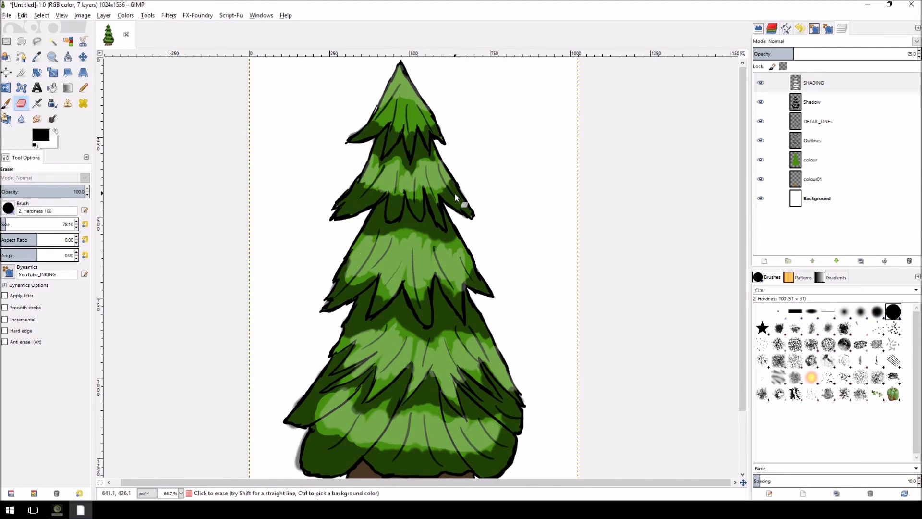
{"action": "key", "text": "p"}
{"action": "key", "text": "x"}
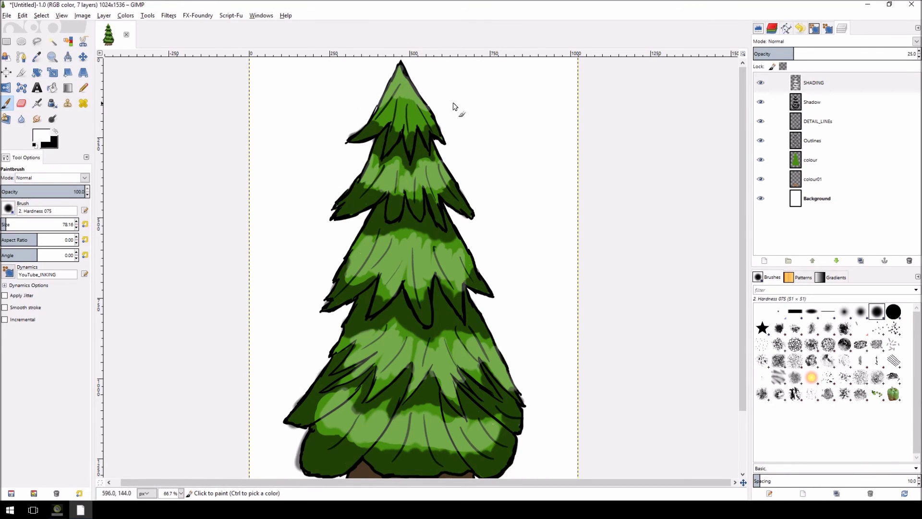
Step: Duplicate the SHADING layer and erase the copy's highlights from every tier below the tree's tip
{"action": "right_click", "coordinate": [859, 86]}
{"action": "left_click", "coordinate": [826, 137]}
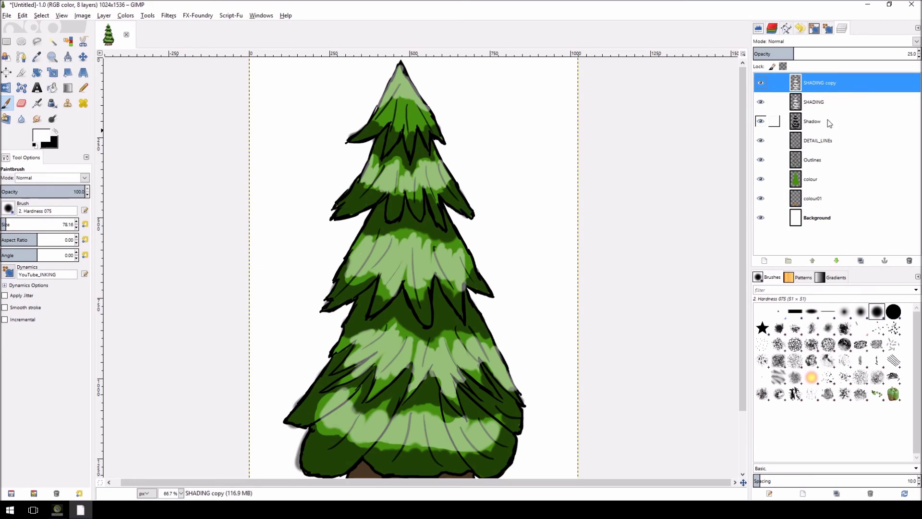
{"action": "key", "text": "a"}
{"action": "key", "text": "x"}
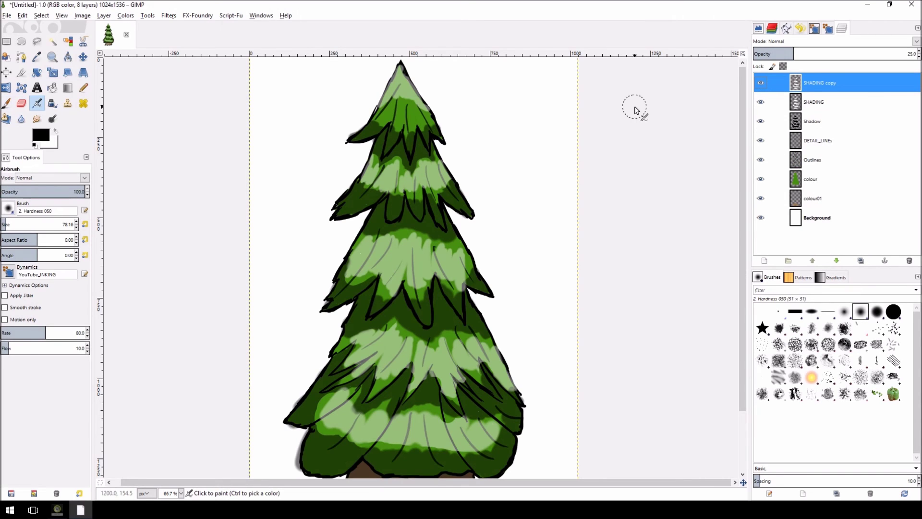
{"action": "key", "text": "shift+e"}
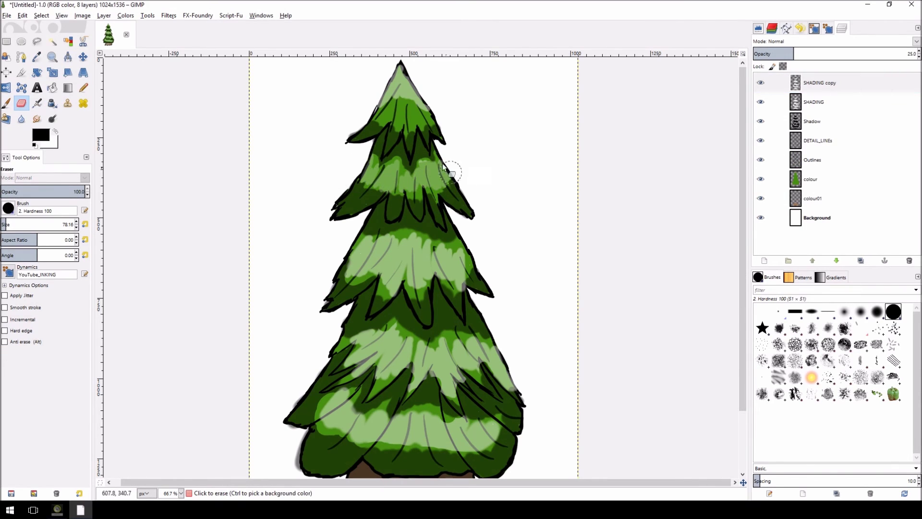
{"action": "mouse_move", "coordinate": [418, 234]}
{"action": "left_mouse_down"}
{"action": "mouse_move", "coordinate": [344, 243]}
{"action": "mouse_move", "coordinate": [336, 275]}
{"action": "mouse_move", "coordinate": [414, 308]}
{"action": "mouse_move", "coordinate": [468, 230]}
{"action": "mouse_move", "coordinate": [419, 373]}
{"action": "mouse_move", "coordinate": [445, 393]}
{"action": "left_mouse_up"}
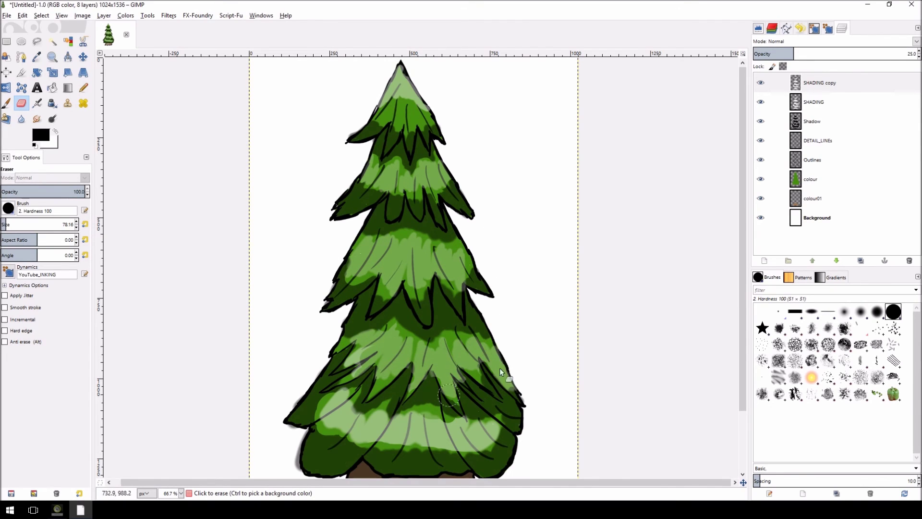
{"action": "mouse_move", "coordinate": [315, 402]}
{"action": "left_mouse_down"}
{"action": "mouse_move", "coordinate": [405, 401]}
{"action": "mouse_move", "coordinate": [410, 422]}
{"action": "mouse_move", "coordinate": [492, 435]}
{"action": "mouse_move", "coordinate": [520, 416]}
{"action": "mouse_move", "coordinate": [457, 396]}
{"action": "mouse_move", "coordinate": [335, 402]}
{"action": "left_mouse_up"}
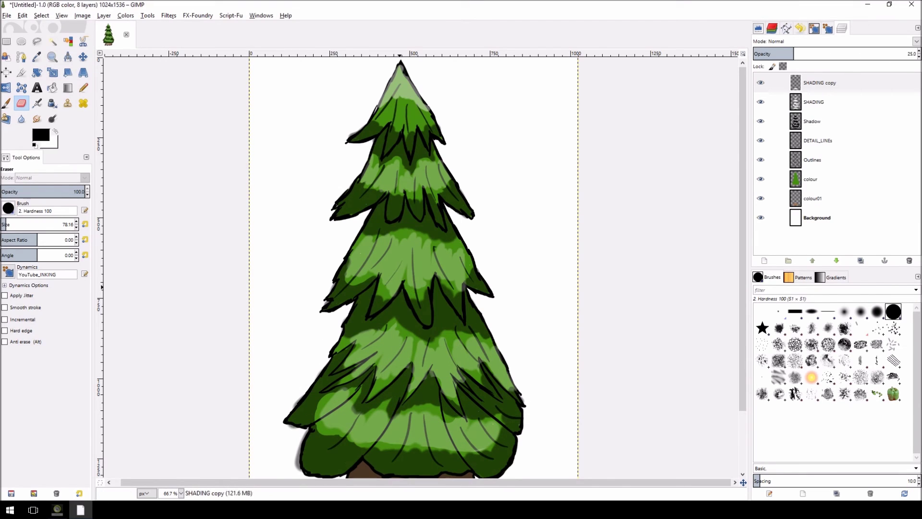
Step: Try higher opacities on the duplicated SHADING layer, lower its opacity to 0, and delete that layer
{"action": "scroll", "coordinate": [919, 54], "scroll_direction": "up", "scroll_amount": 20}
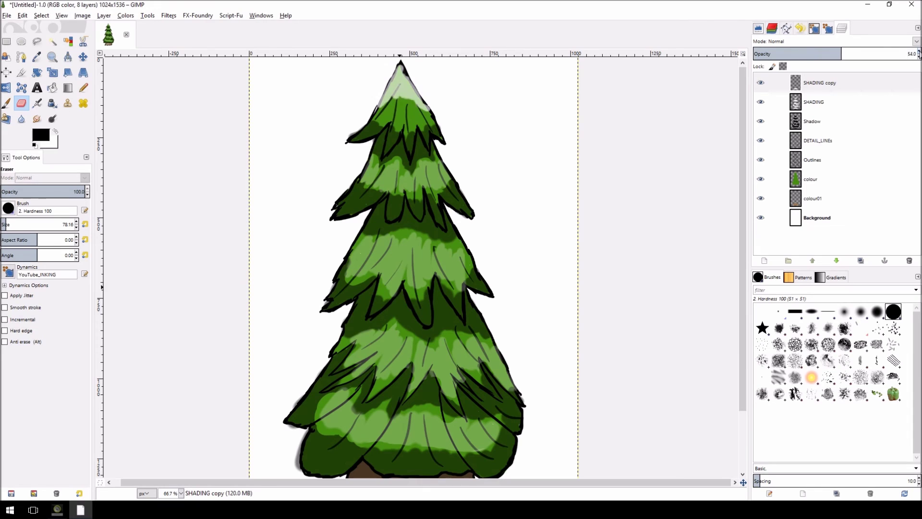
{"action": "scroll", "coordinate": [919, 54], "scroll_direction": "up", "scroll_amount": 20}
{"action": "key", "text": "a"}
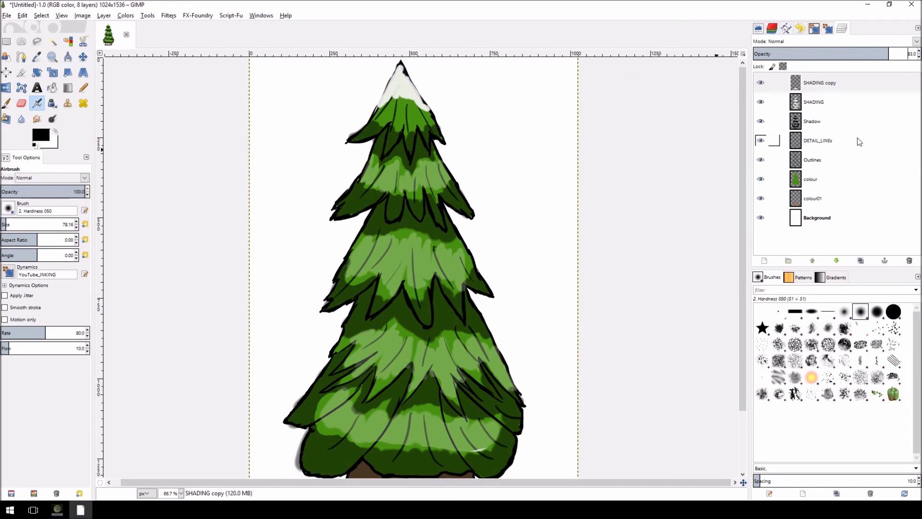
{"action": "scroll", "coordinate": [919, 59], "scroll_direction": "down", "scroll_amount": 6}
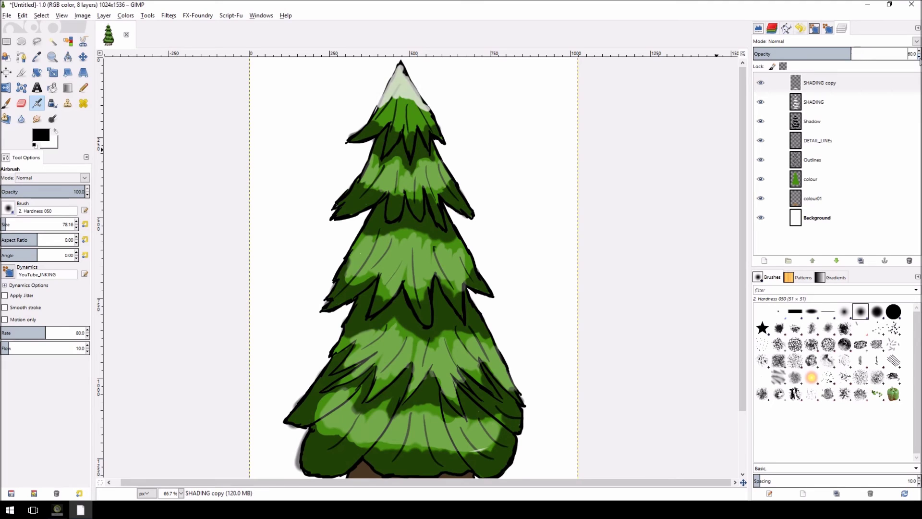
{"action": "scroll", "coordinate": [919, 59], "scroll_direction": "down", "scroll_amount": 20}
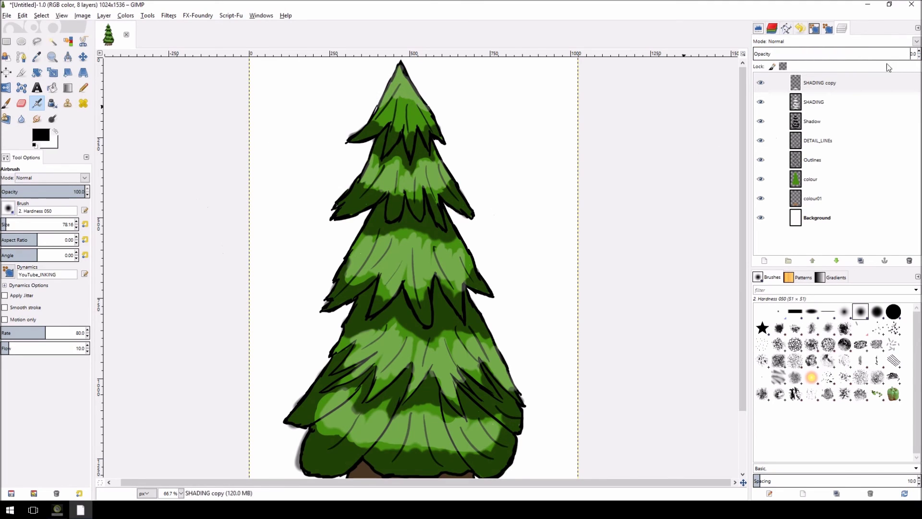
{"action": "right_click", "coordinate": [813, 87]}
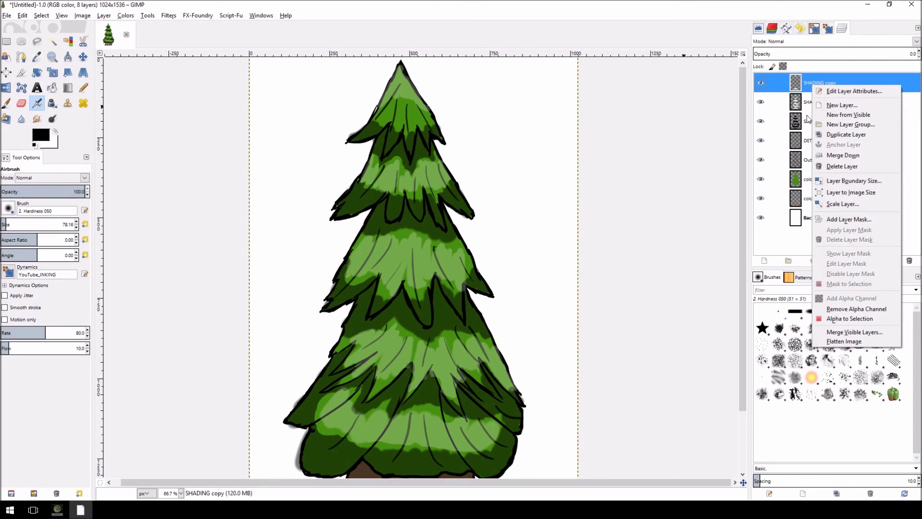
{"action": "left_click", "coordinate": [846, 164]}
Step: Examine the highlights on the lower tiers and trunk, and the overall look of the whole tree
{"action": "scroll", "coordinate": [504, 148], "scroll_direction": "down", "scroll_amount": 3}
{"action": "scroll", "coordinate": [505, 151], "scroll_direction": "up", "scroll_amount": 3}
{"action": "scroll", "coordinate": [505, 155], "scroll_direction": "down", "scroll_amount": 3}
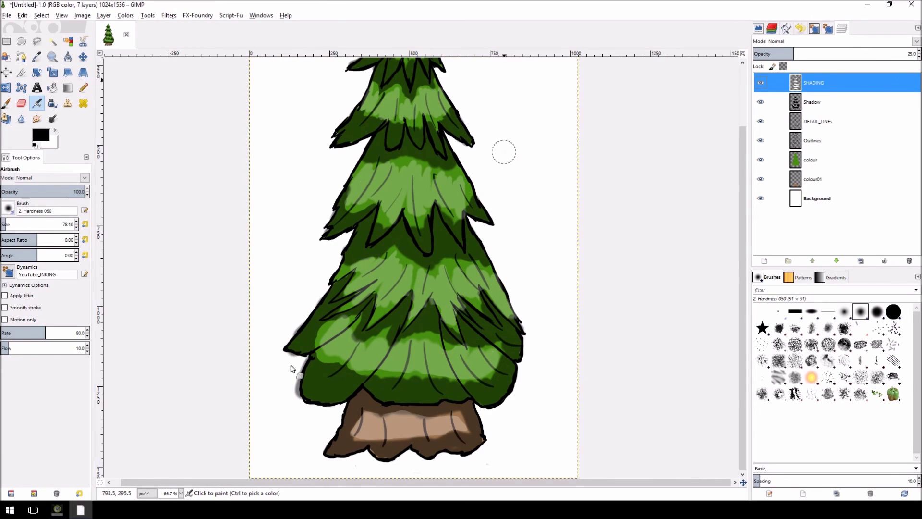
{"action": "key", "text": "shift+e"}
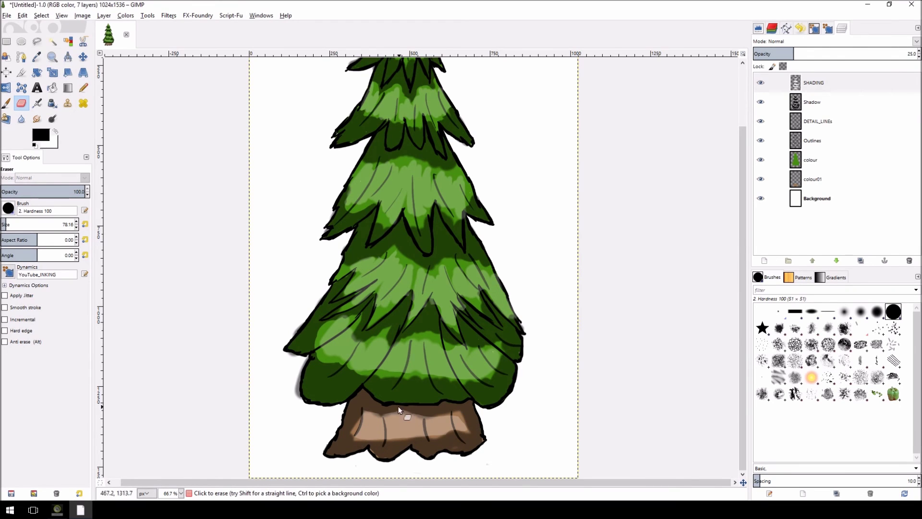
{"action": "key", "text": "a"}
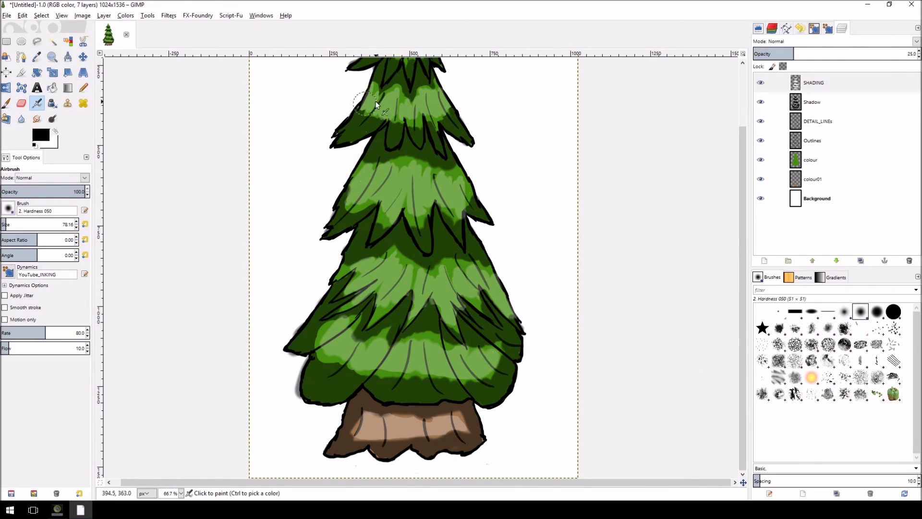
{"action": "scroll", "coordinate": [485, 286], "scroll_direction": "down", "scroll_amount": 4}
{"action": "scroll", "coordinate": [483, 296], "scroll_direction": "up", "scroll_amount": 1}
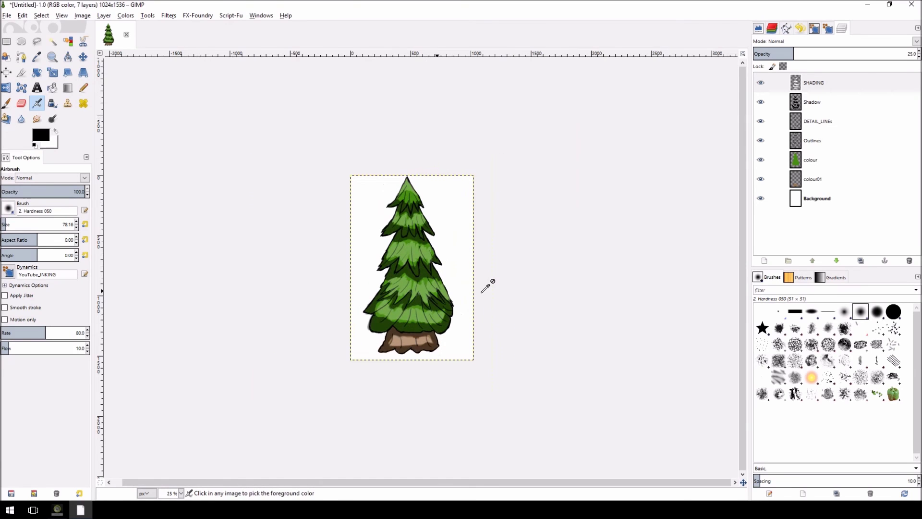
{"action": "scroll", "coordinate": [483, 295], "scroll_direction": "up", "scroll_amount": 1}
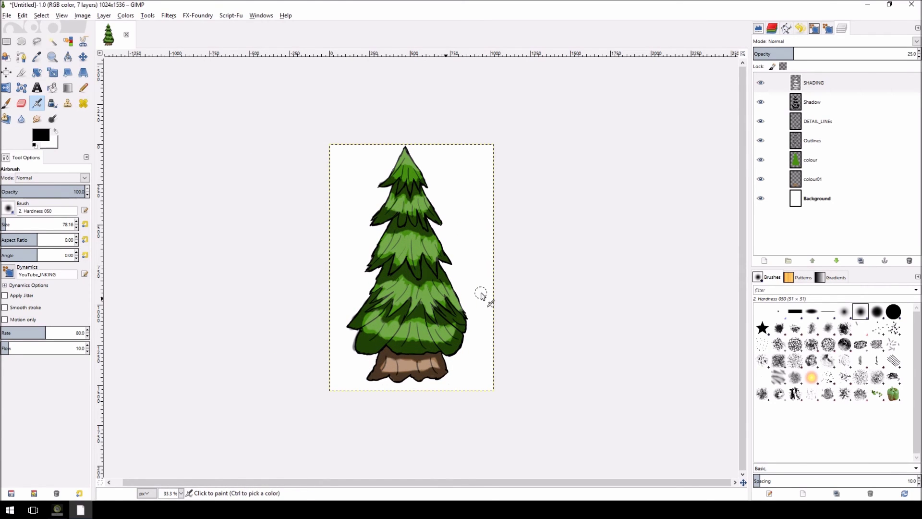
Step: Try a white brush stroke over the right end of the bottom tier on the Shadow layer and undo it
{"action": "key", "text": "shift+e"}
{"action": "left_click", "coordinate": [812, 106]}
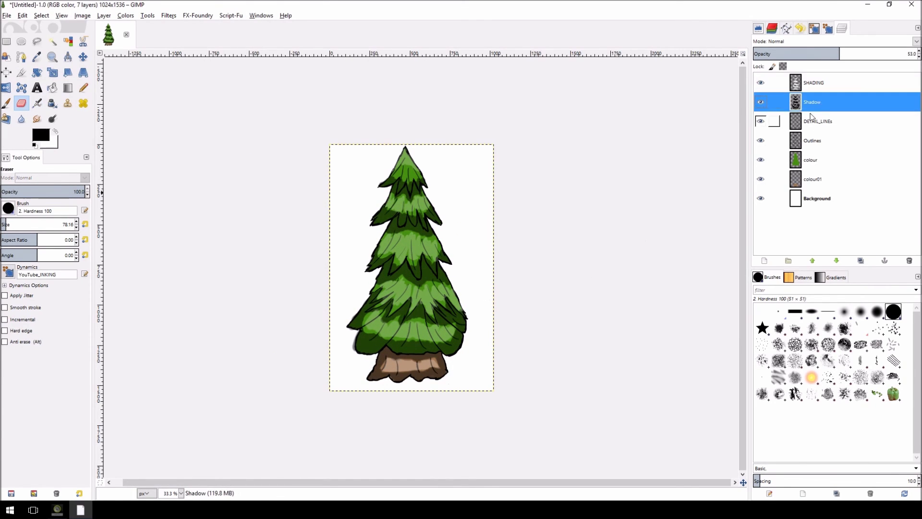
{"action": "key", "text": "p"}
{"action": "key", "text": "x"}
{"action": "left_click_drag", "start_coordinate": [474, 346], "coordinate": [459, 332]}
{"action": "key", "text": "ctrl+z"}
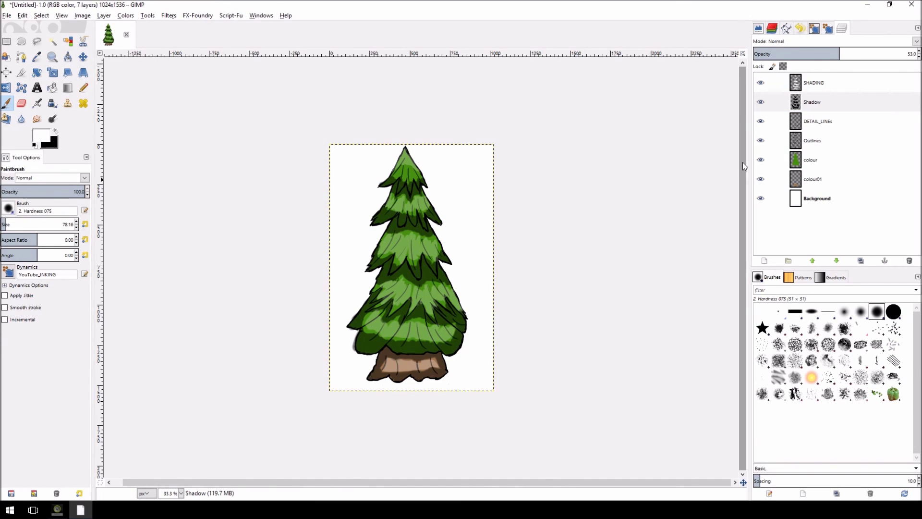
Step: Erase a small spot of shadow near the right end of the bottom tier on the Shadow layer
{"action": "key", "text": "shift+e"}
{"action": "key", "text": "x"}
{"action": "left_click", "coordinate": [458, 339]}
Step: Paint a short white highlight near the right end of the bottom tier on the SHADING layer
{"action": "key", "text": "p"}
{"action": "key", "text": "x"}
{"action": "left_click", "coordinate": [816, 83]}
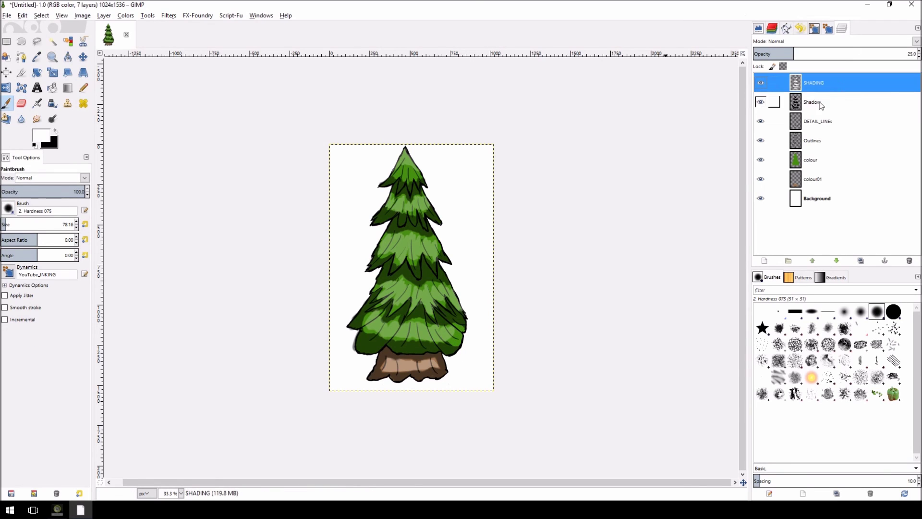
{"action": "left_click_drag", "start_coordinate": [449, 341], "coordinate": [458, 338]}
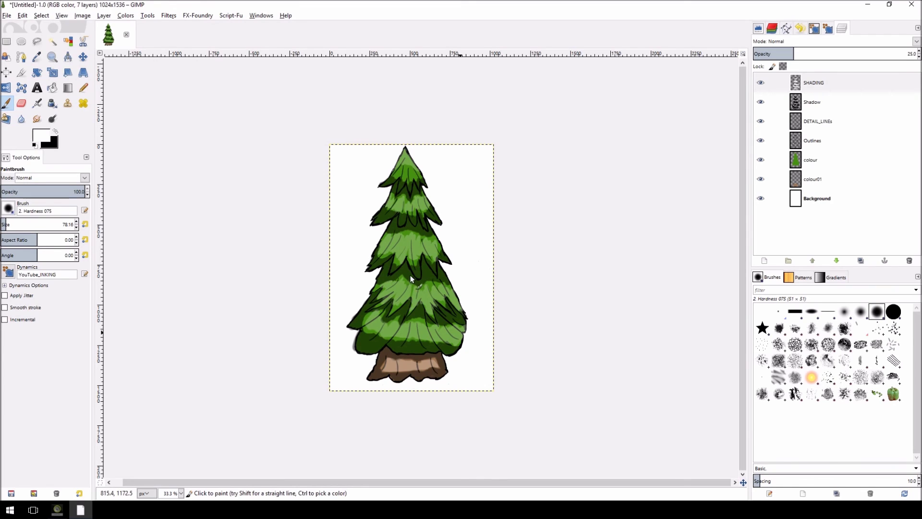
{"action": "key", "text": "a"}
{"action": "key", "text": "x"}
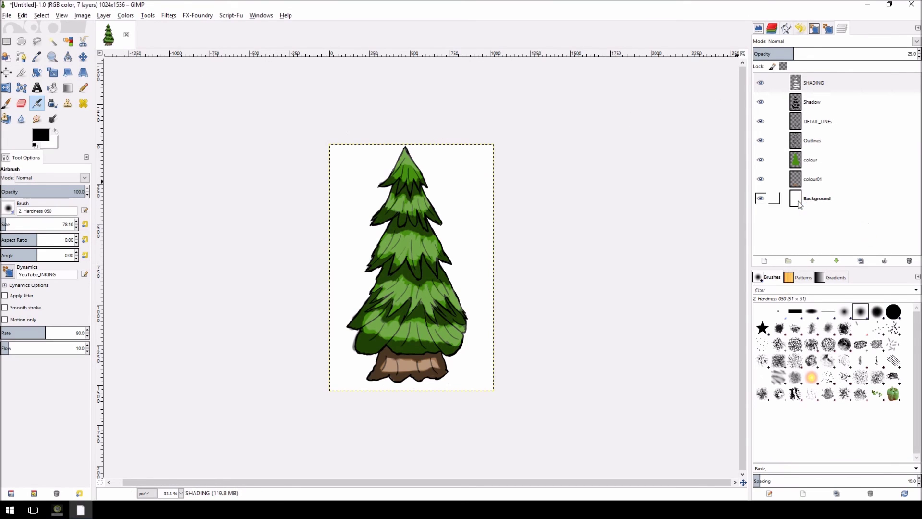
Step: Hide the Background layer so the tree stands on transparency
{"action": "left_click", "coordinate": [763, 203]}
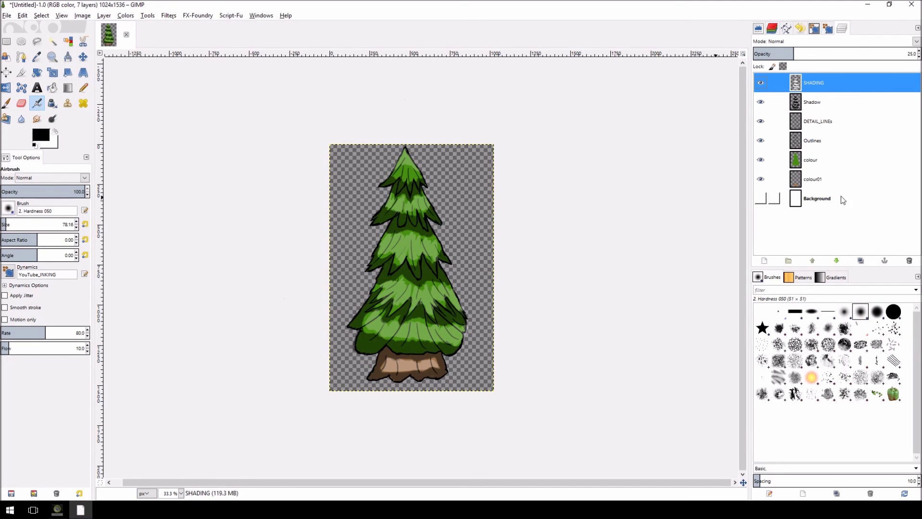
{"action": "left_click", "coordinate": [764, 200]}
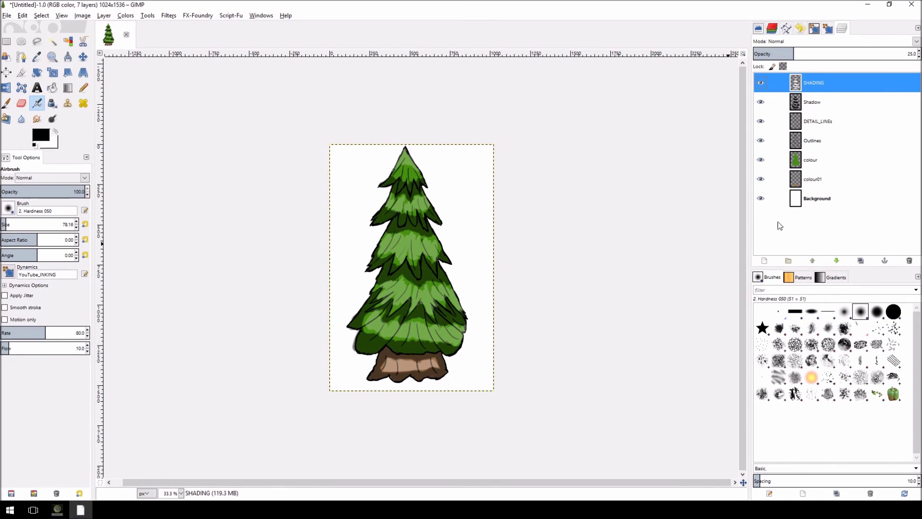
{"action": "left_click", "coordinate": [761, 199]}
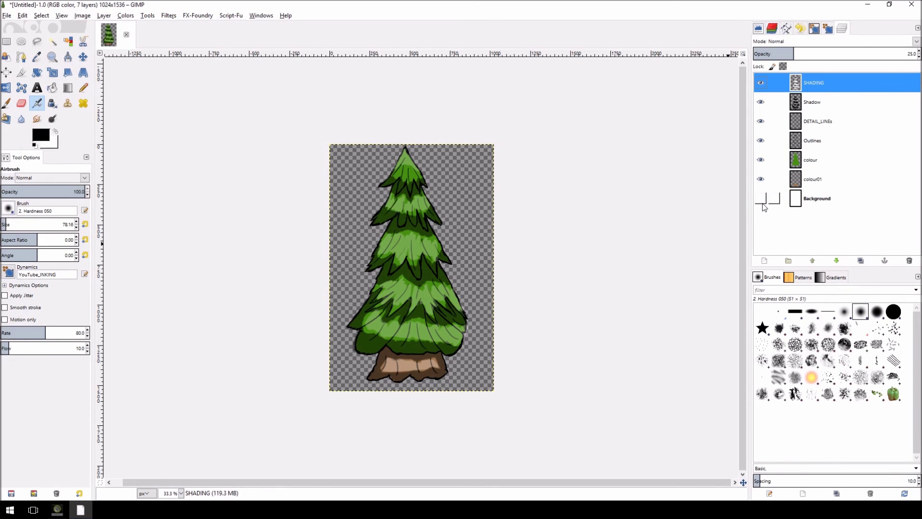
Step: Export the image to the Desktop as TREE_GIMP.png with the default PNG options
{"action": "left_click", "coordinate": [7, 16]}
{"action": "left_click", "coordinate": [34, 142]}
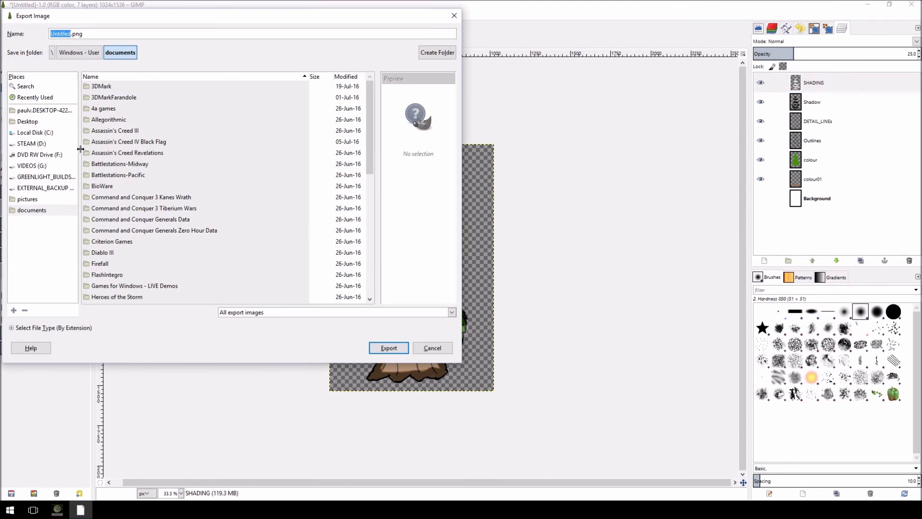
{"action": "left_click", "coordinate": [37, 133]}
{"action": "left_click", "coordinate": [37, 121]}
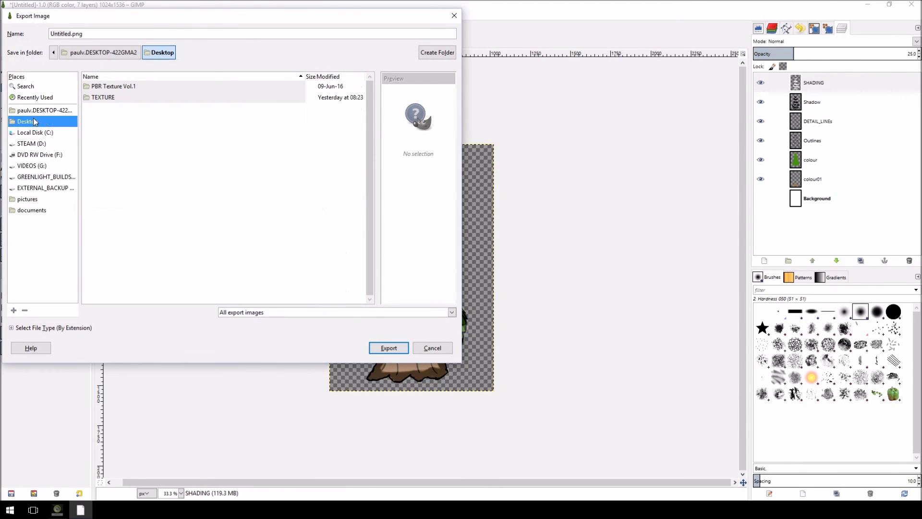
{"action": "left_click", "coordinate": [98, 33]}
{"action": "key", "text": "ctrl+a"}
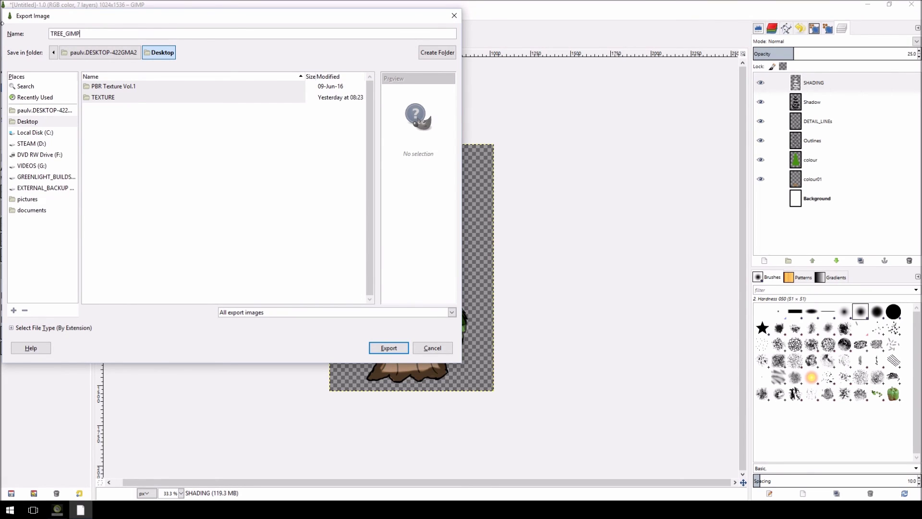
{"action": "key", "text": "Return"}
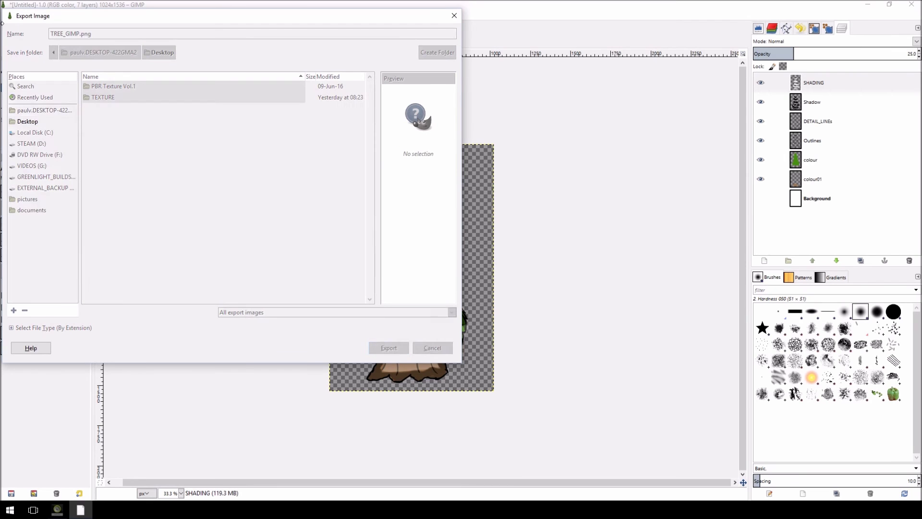
{"action": "left_click", "coordinate": [468, 346]}
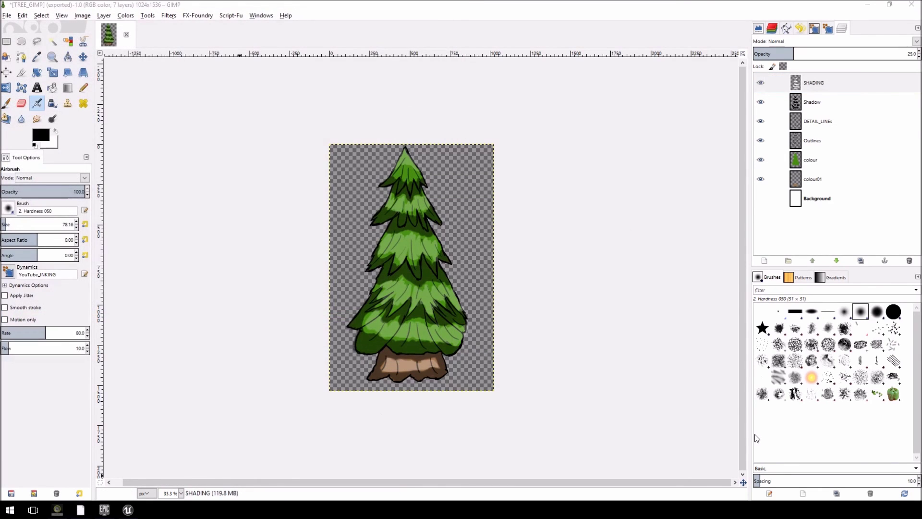
Step: Switch to Unreal Engine and look over the existing trees and platforms in the 2D side scroller level
{"action": "left_click", "coordinate": [128, 512]}
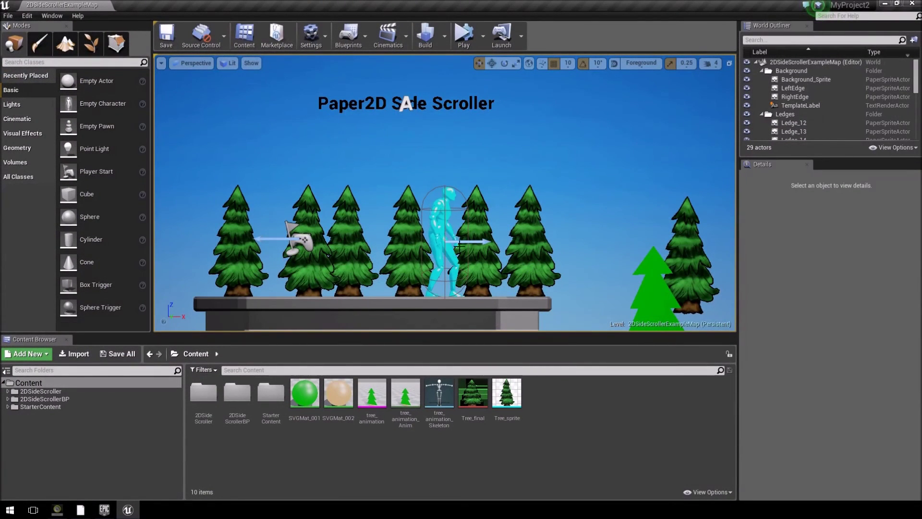
{"action": "scroll", "coordinate": [445, 192], "scroll_direction": "up", "scroll_amount": 3}
{"action": "key", "text": "w"}
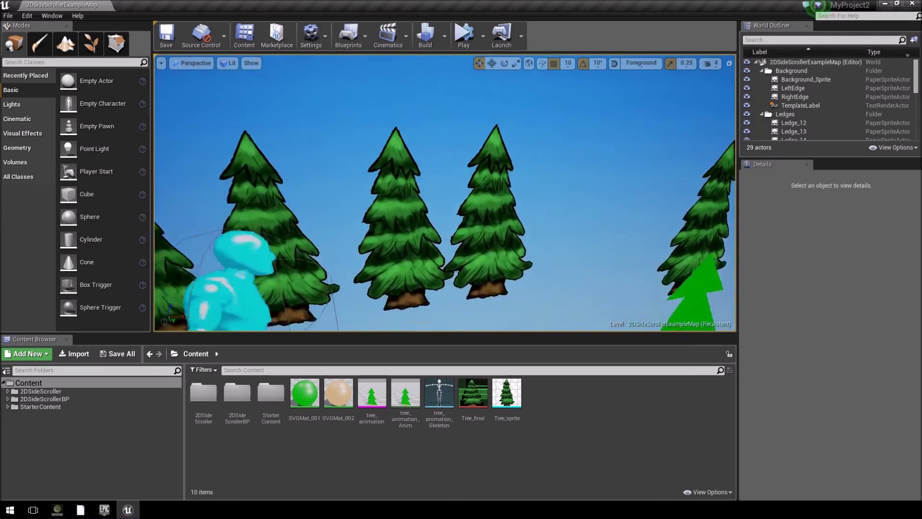
{"action": "key", "text": "w"}
{"action": "key", "text": "s"}
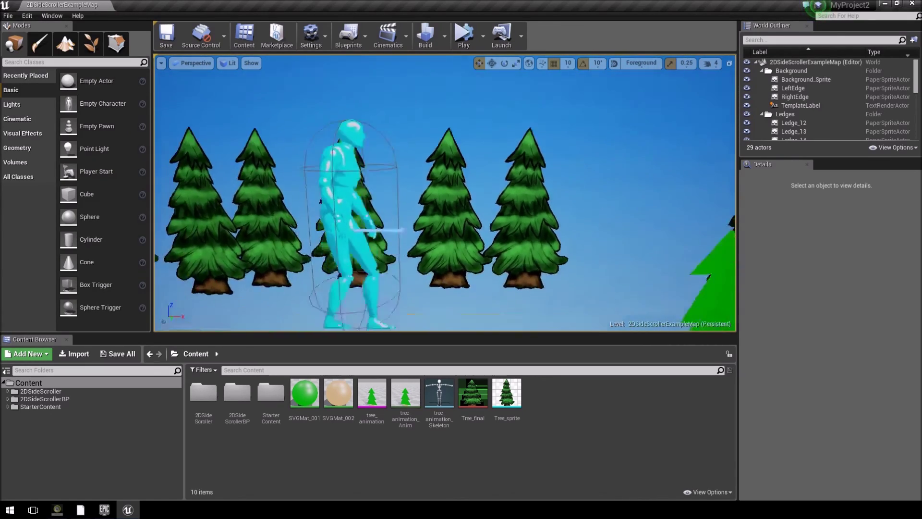
{"action": "key", "text": "d"}
{"action": "key", "text": "s"}
{"action": "key", "text": "d"}
{"action": "key", "text": "a"}
{"action": "key", "text": "s"}
{"action": "key", "text": "d"}
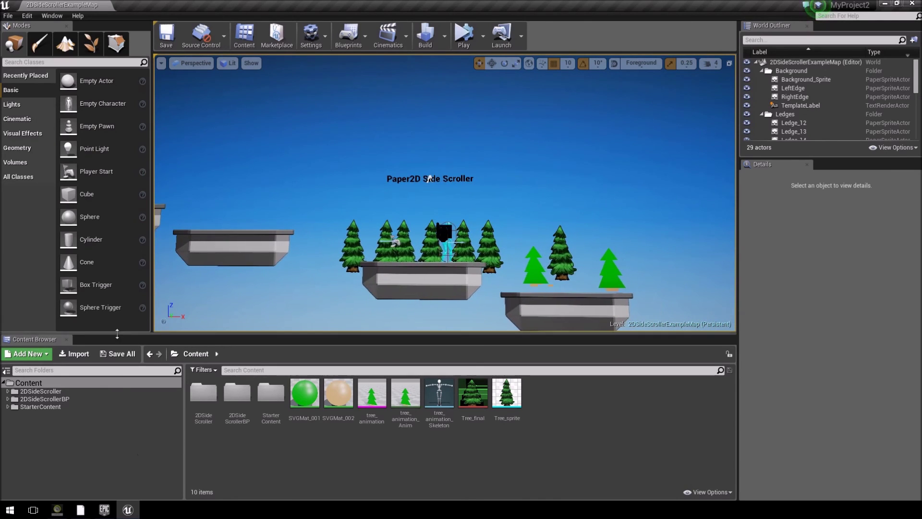
Step: Import TREE_GIMP.png from the Desktop into the project's Content folder
{"action": "left_click", "coordinate": [84, 356]}
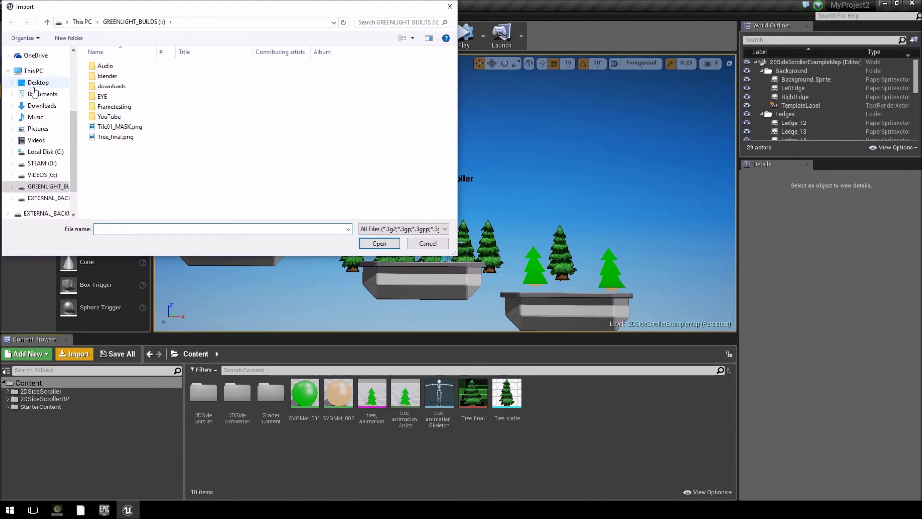
{"action": "left_click", "coordinate": [38, 82]}
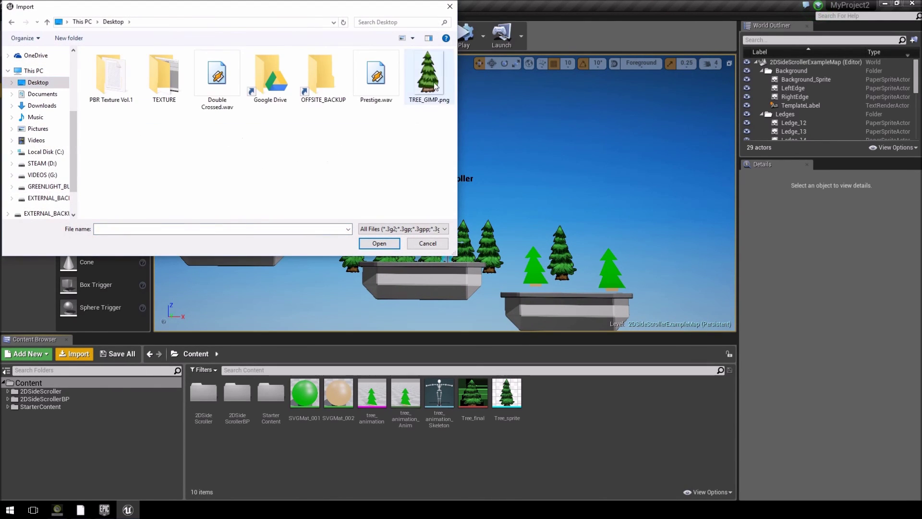
{"action": "double_click", "coordinate": [427, 75]}
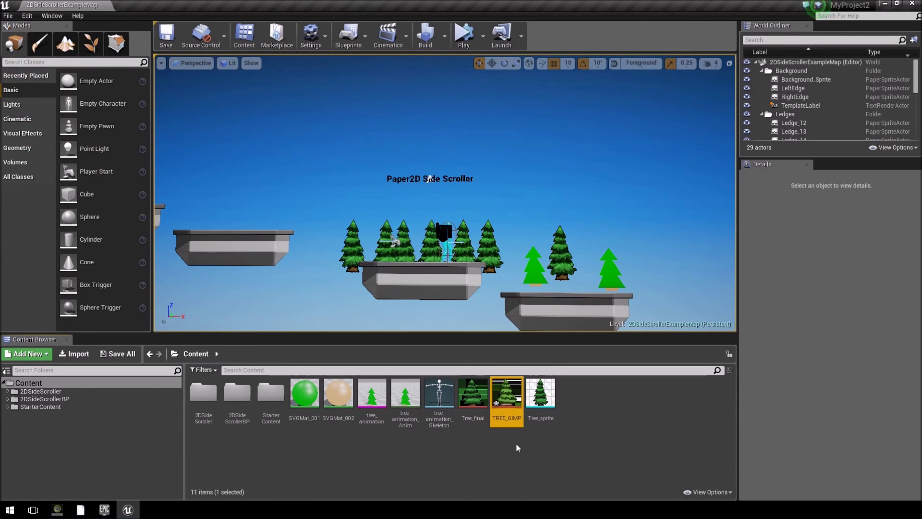
Step: Create a Paper2D sprite asset named TREE_GIMP_SPRITE in the Content folder
{"action": "right_click", "coordinate": [630, 419]}
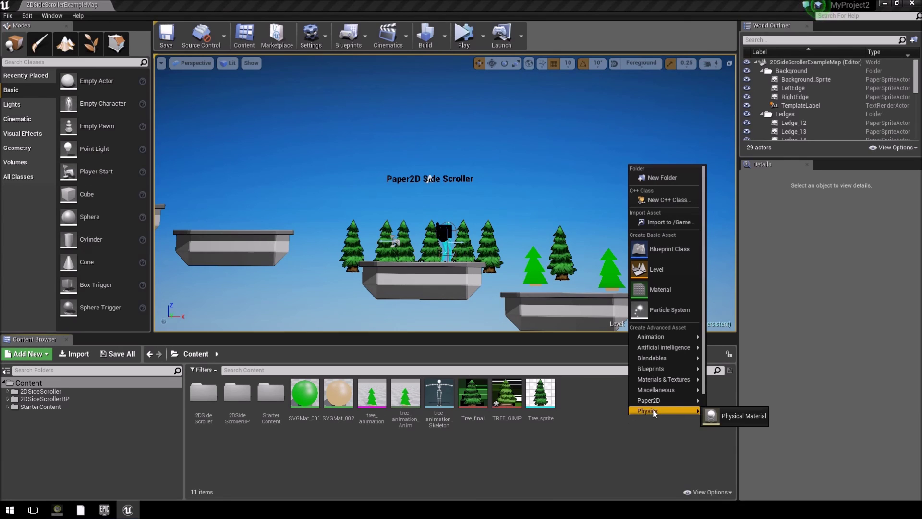
{"action": "mouse_move", "coordinate": [658, 405]}
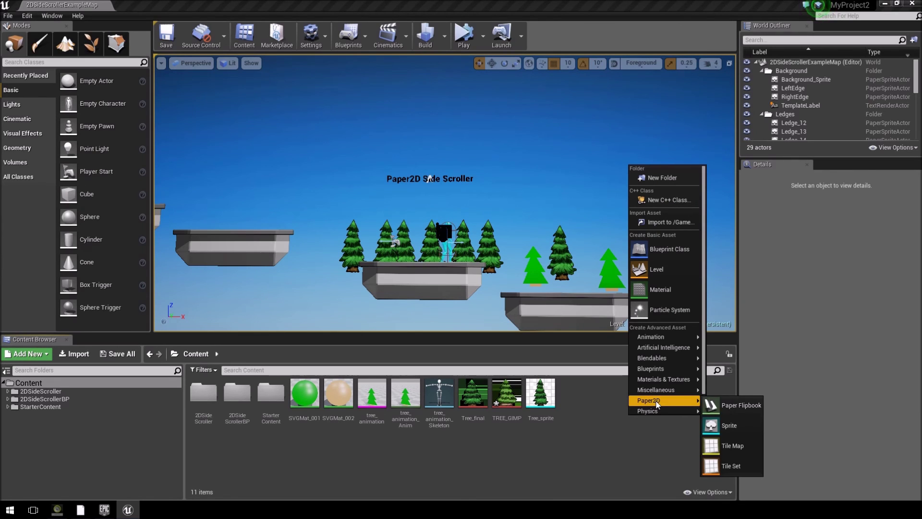
{"action": "left_click", "coordinate": [729, 425]}
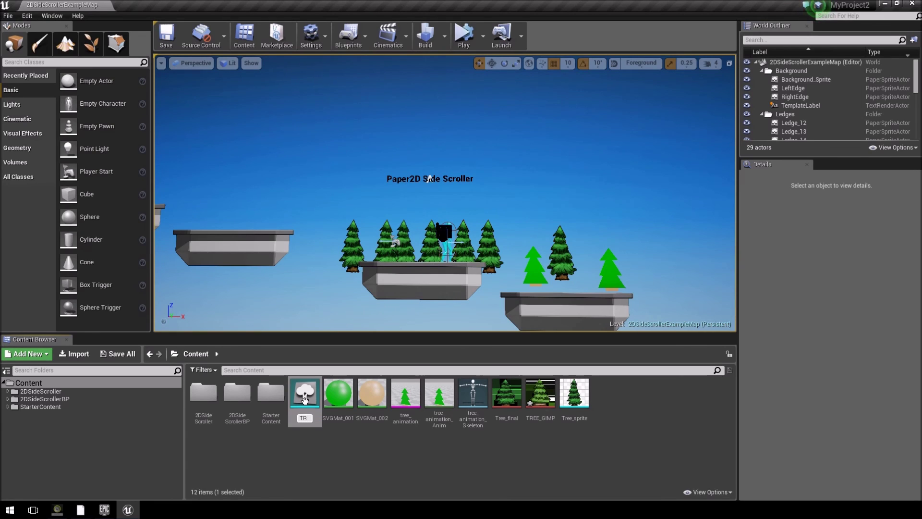
{"action": "type", "text": "TREE_GIMP_"}
{"action": "key", "text": "Return"}
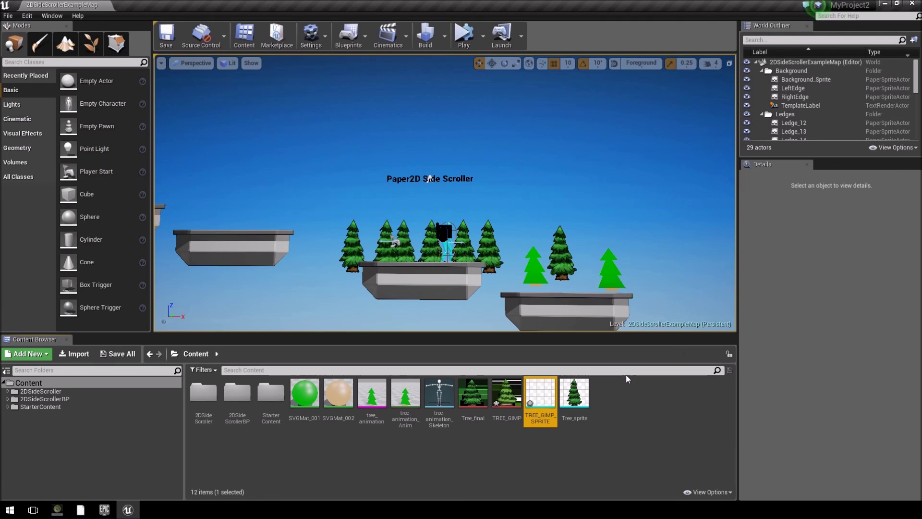
Step: Assign the TREE_GIMP texture as the source texture of TREE_GIMP_SPRITE and close the Sprite Editor
{"action": "double_click", "coordinate": [539, 413]}
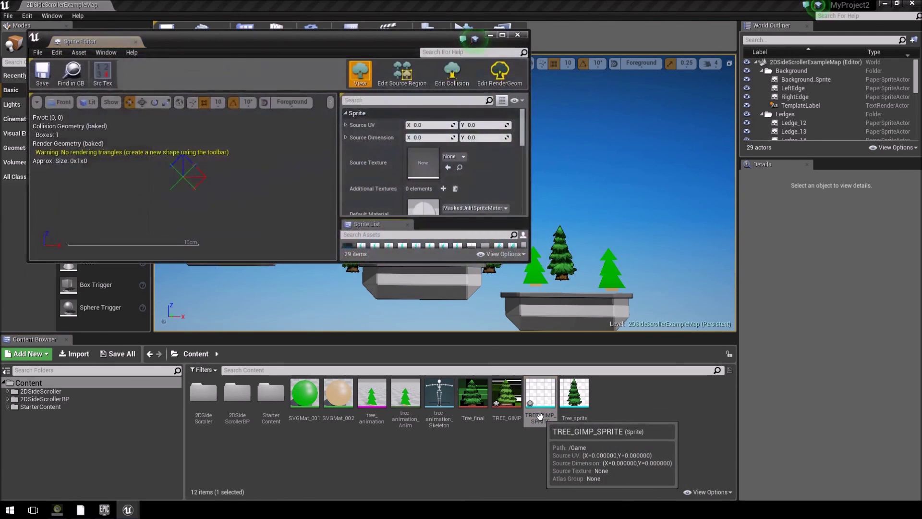
{"action": "left_click", "coordinate": [513, 411]}
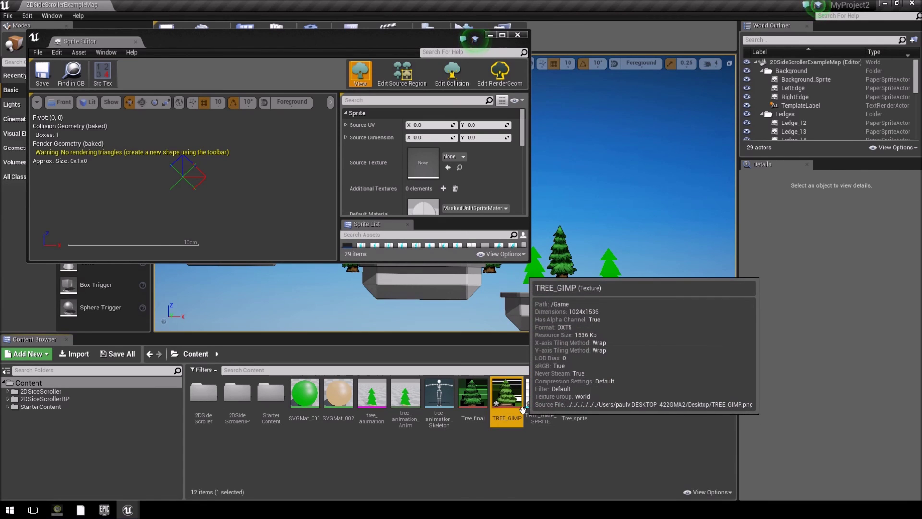
{"action": "left_click", "coordinate": [447, 168]}
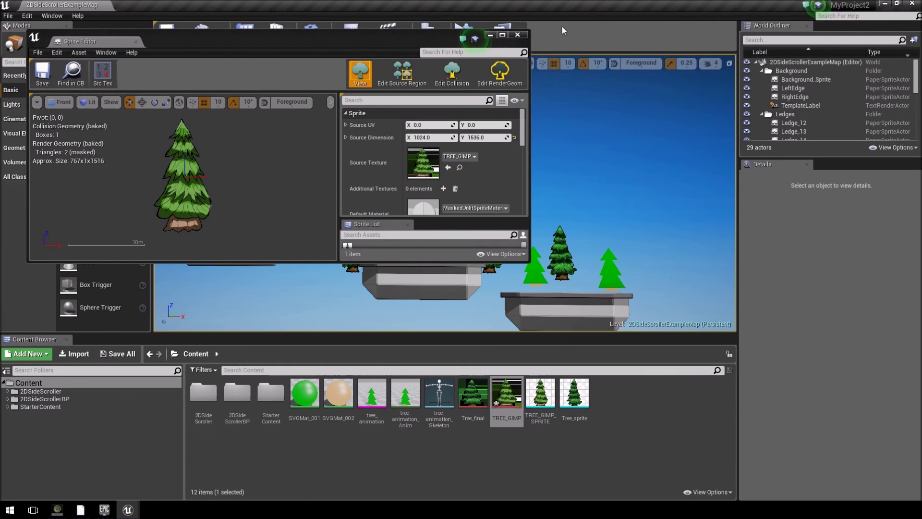
{"action": "left_click", "coordinate": [524, 37]}
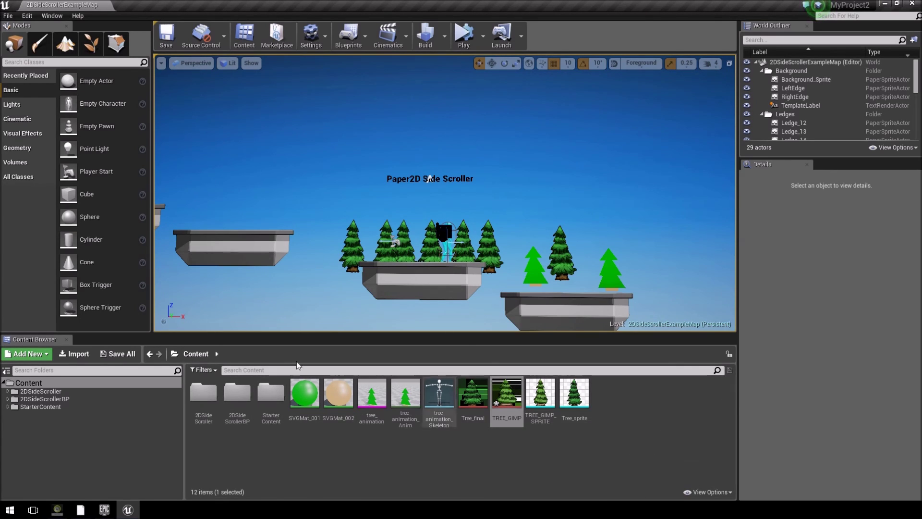
Step: Switch to GIMP and check the tree image's dimensions in the Scale Image dialog without scaling it
{"action": "left_click", "coordinate": [81, 512]}
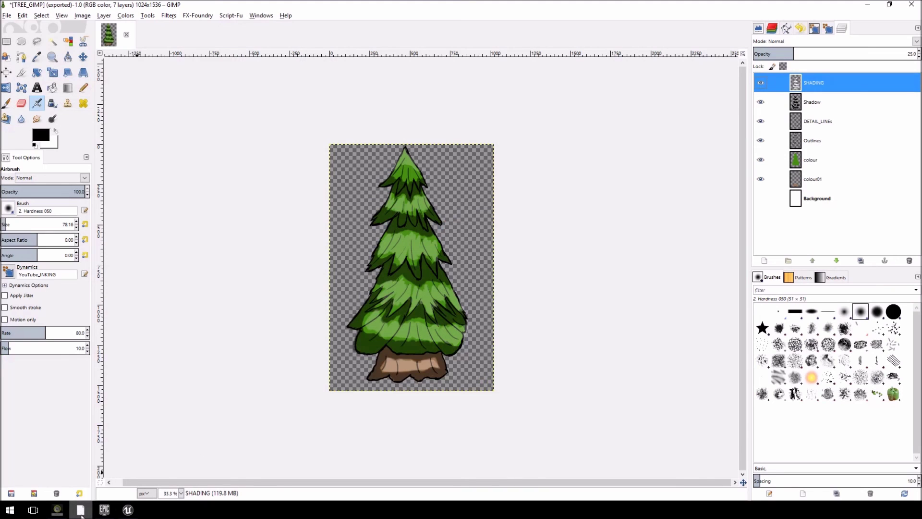
{"action": "left_click", "coordinate": [80, 16]}
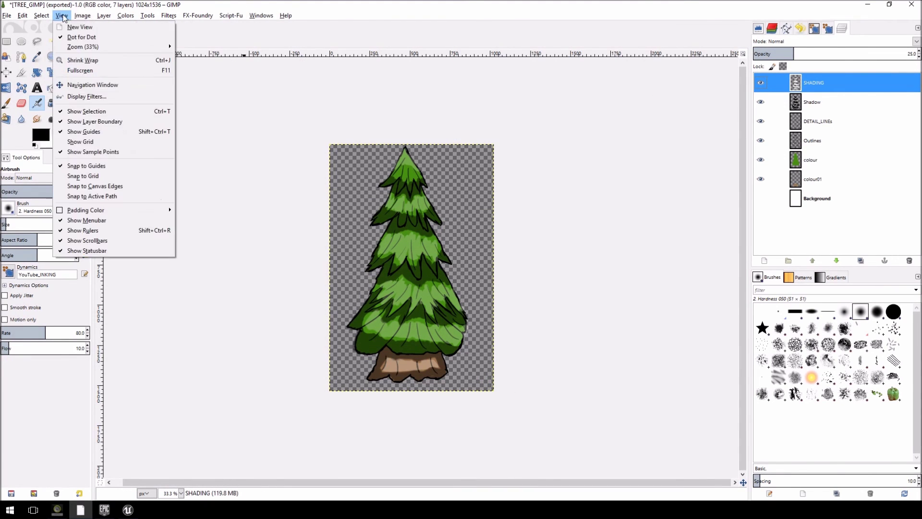
{"action": "left_click", "coordinate": [103, 101]}
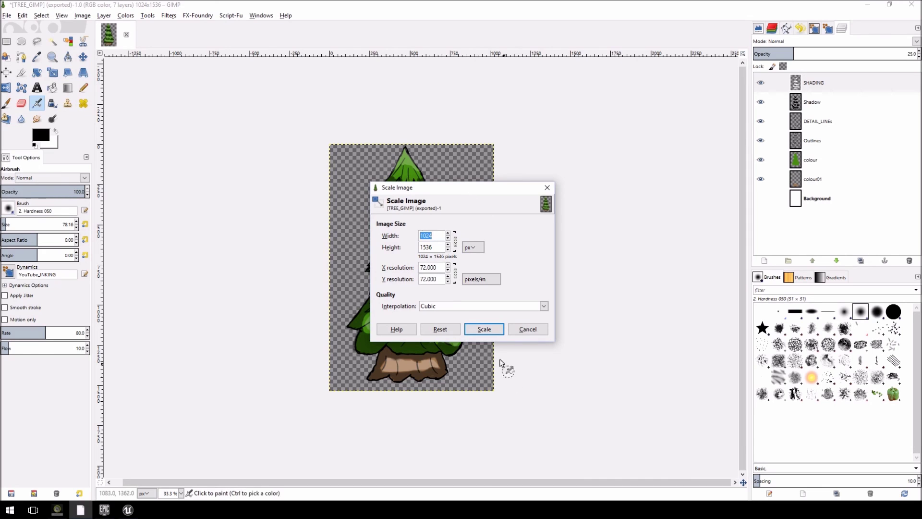
{"action": "left_click", "coordinate": [527, 329]}
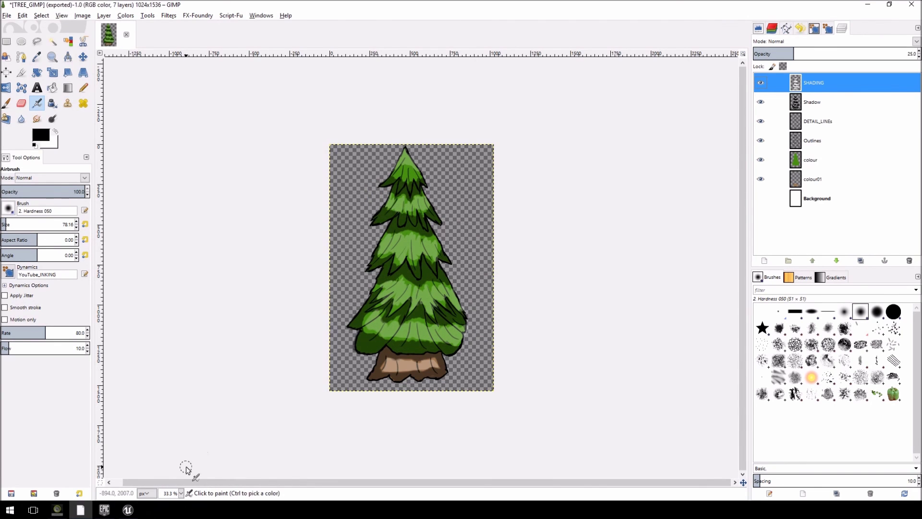
Step: Switch to Unreal Engine, place TREE_GIMP_SPRITE in the level and scale it uniformly to 0.2
{"action": "left_click", "coordinate": [128, 510]}
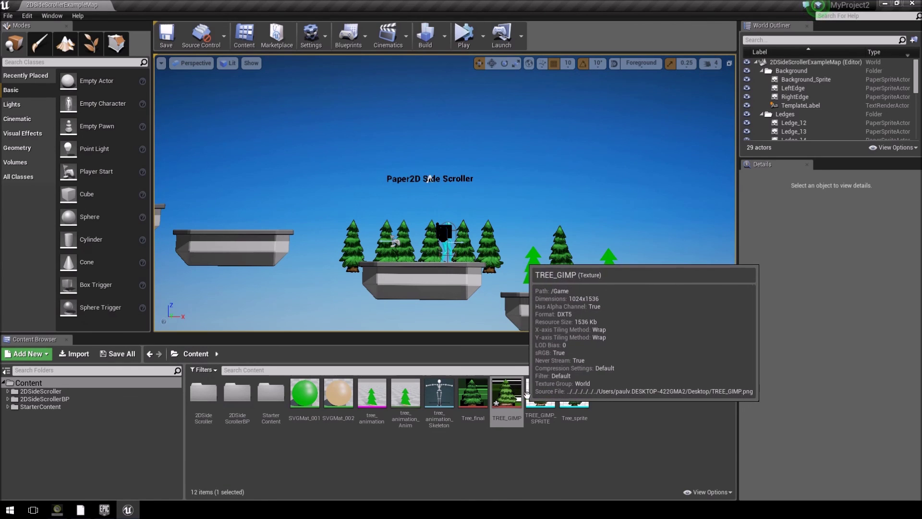
{"action": "left_click_drag", "start_coordinate": [549, 391], "coordinate": [366, 145]}
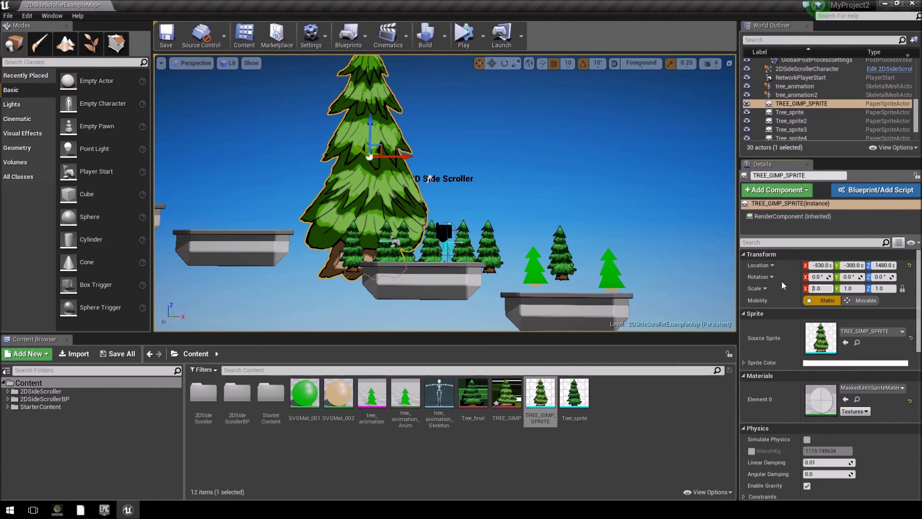
{"action": "left_click", "coordinate": [819, 288]}
{"action": "type", "text": "0.2"}
{"action": "key", "text": "Return"}
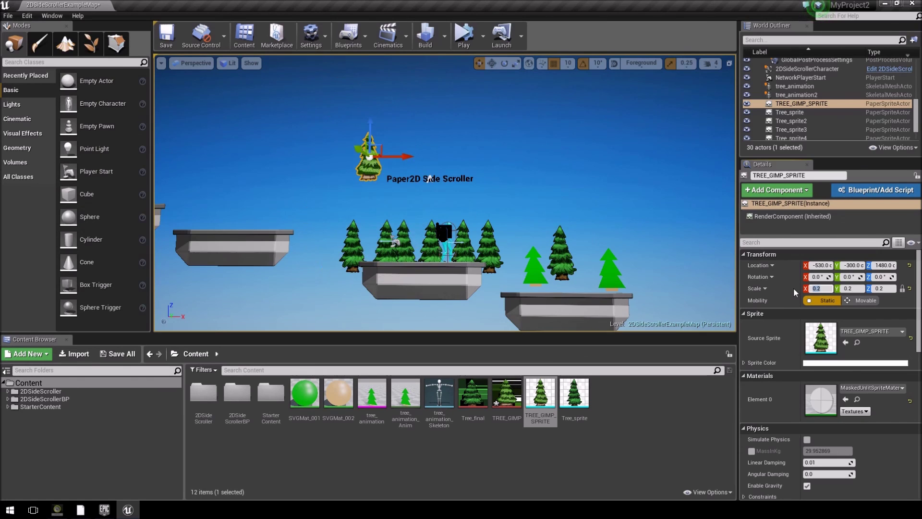
Step: Move the placed TREE_GIMP_SPRITE beside the tree row to about X 340, Z 950
{"action": "left_click_drag", "start_coordinate": [404, 159], "coordinate": [424, 157]}
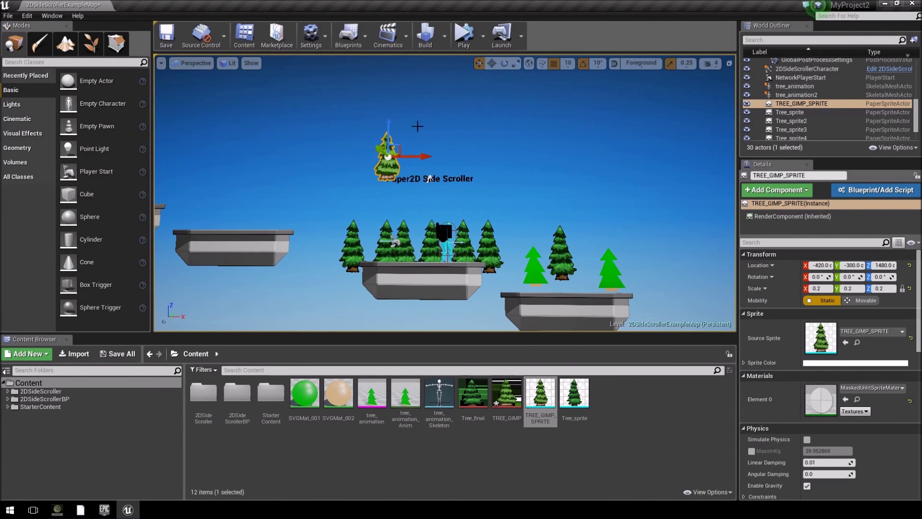
{"action": "left_click_drag", "start_coordinate": [390, 119], "coordinate": [409, 208]}
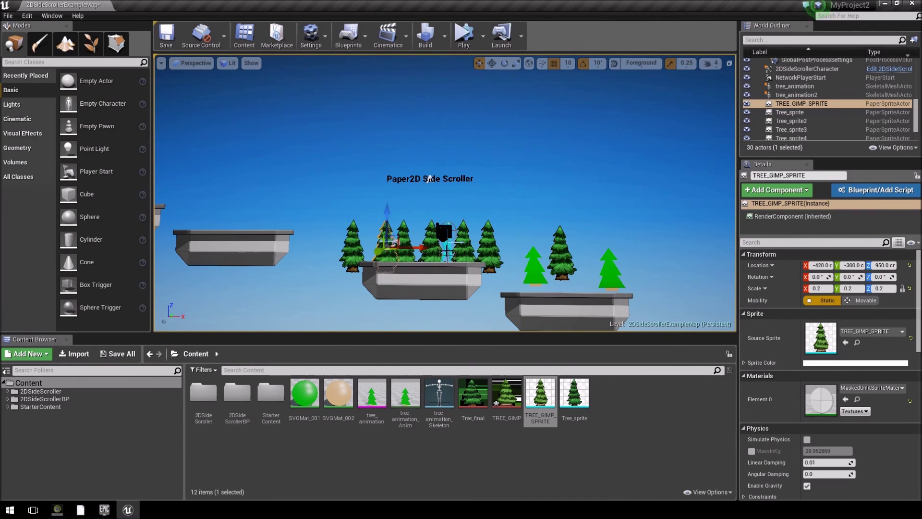
{"action": "left_click_drag", "start_coordinate": [424, 247], "coordinate": [557, 258]}
Step: Delete two of the old Tree_sprite trees standing on the platform, one on each side of the character
{"action": "right_click", "coordinate": [570, 258]}
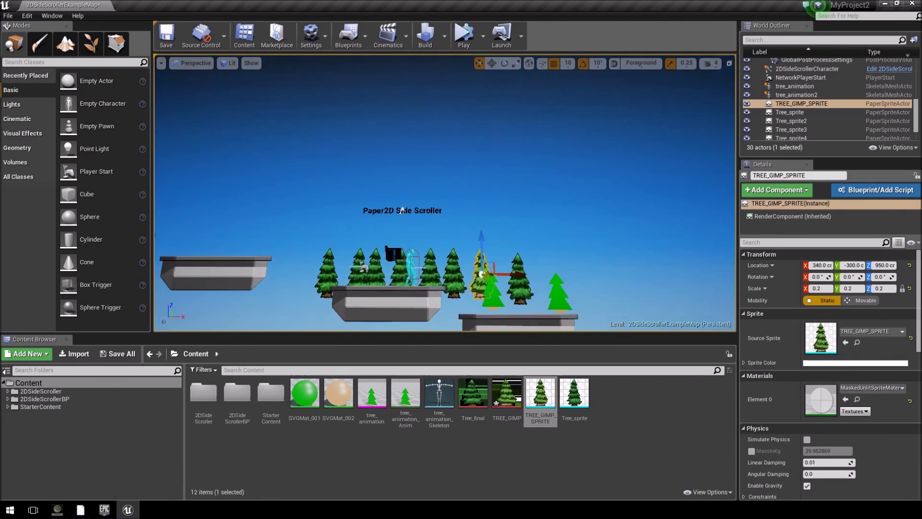
{"action": "key", "text": "w"}
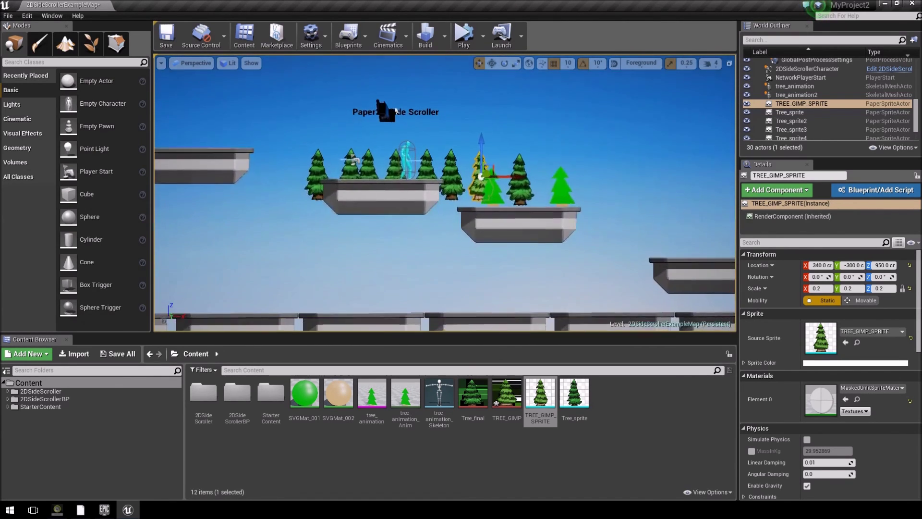
{"action": "left_click", "coordinate": [337, 246]}
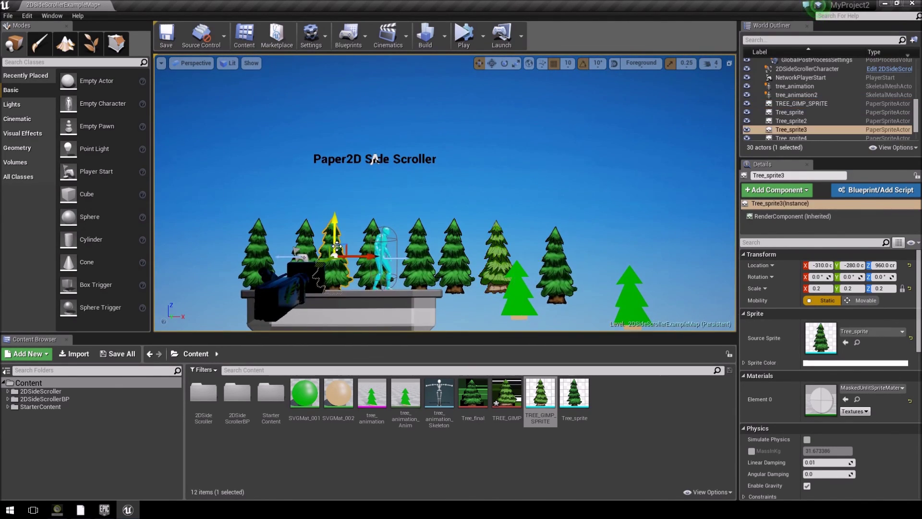
{"action": "key", "text": "Delete"}
{"action": "left_click", "coordinate": [427, 255]}
{"action": "key", "text": "Delete"}
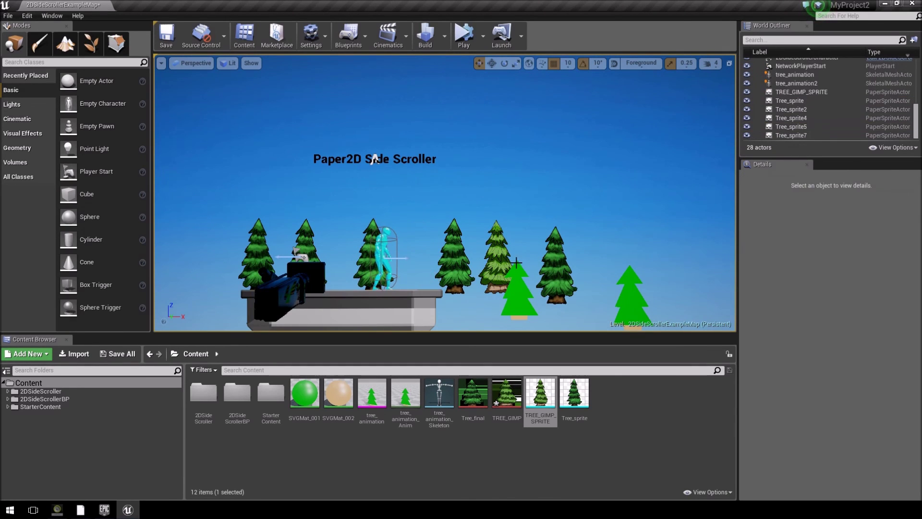
Step: Duplicate the TREE_GIMP_SPRITE tree twice and spread the trees along the platform, the last copy at about X -530
{"action": "left_click", "coordinate": [498, 257]}
{"action": "left_click_drag", "start_coordinate": [531, 257], "coordinate": [317, 259]}
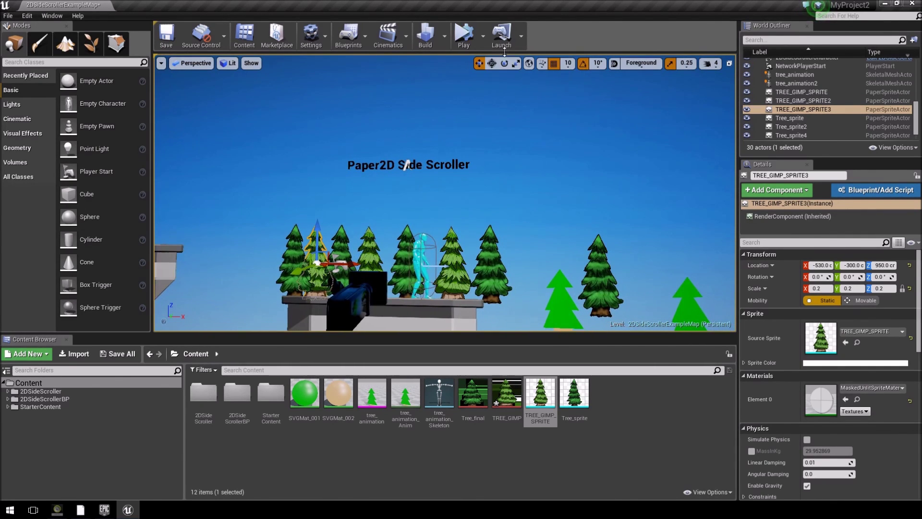
Step: Play the level in the selected viewport to check how the trees sit on the platform, and stop each play session
{"action": "left_click", "coordinate": [484, 36]}
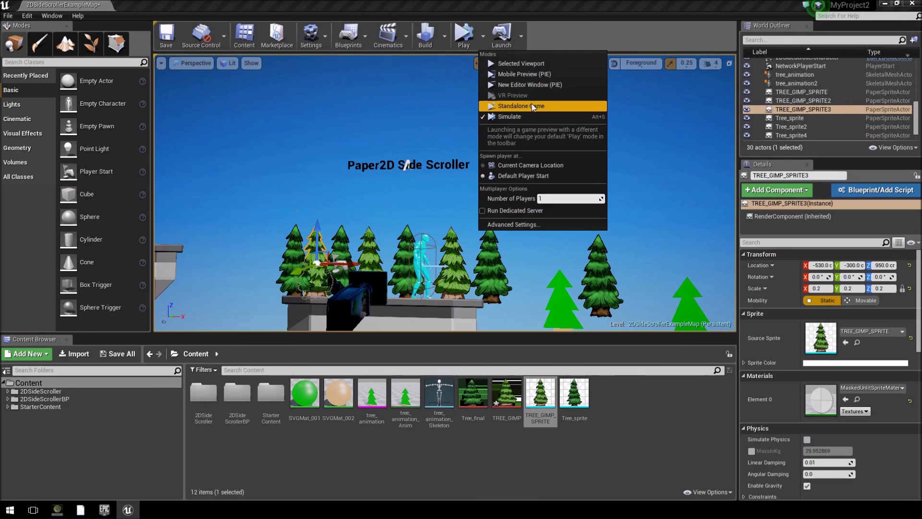
{"action": "left_click", "coordinate": [520, 64]}
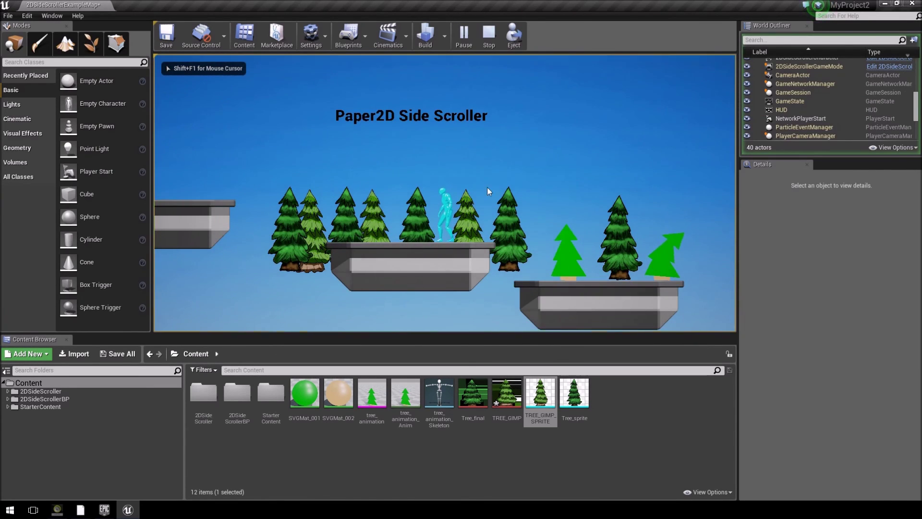
{"action": "key", "text": "Escape"}
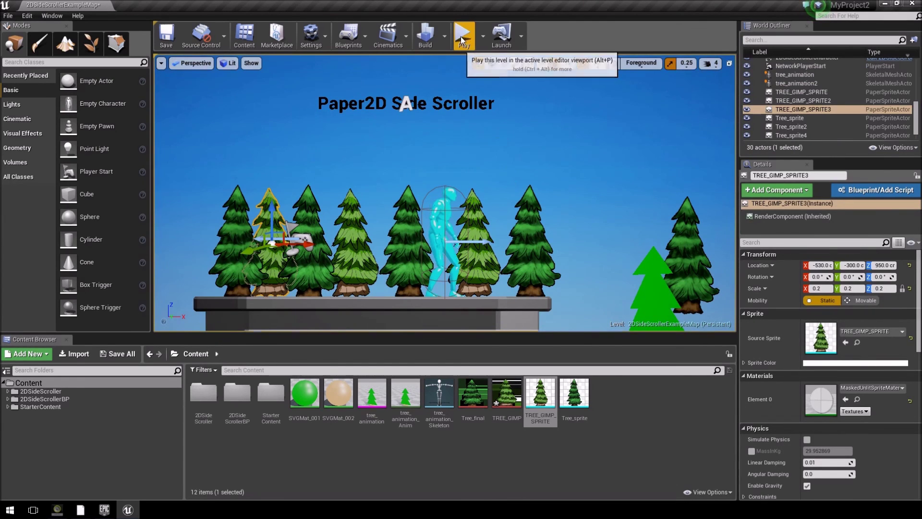
{"action": "left_click", "coordinate": [461, 36]}
{"action": "key", "text": "Escape"}
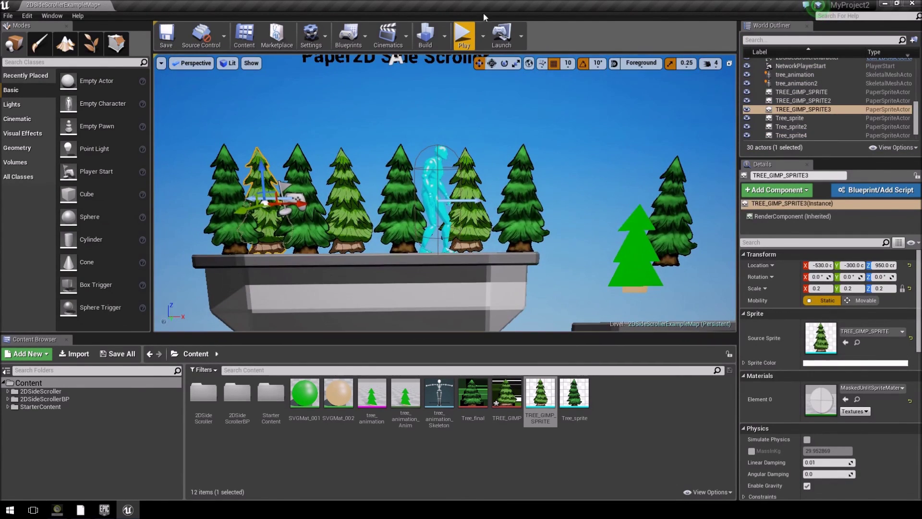
{"action": "left_click", "coordinate": [484, 42]}
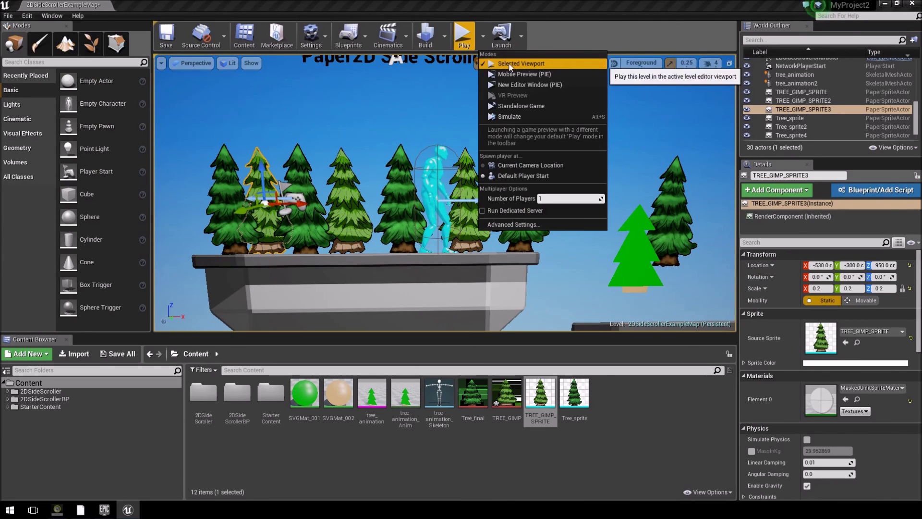
{"action": "left_click", "coordinate": [500, 63]}
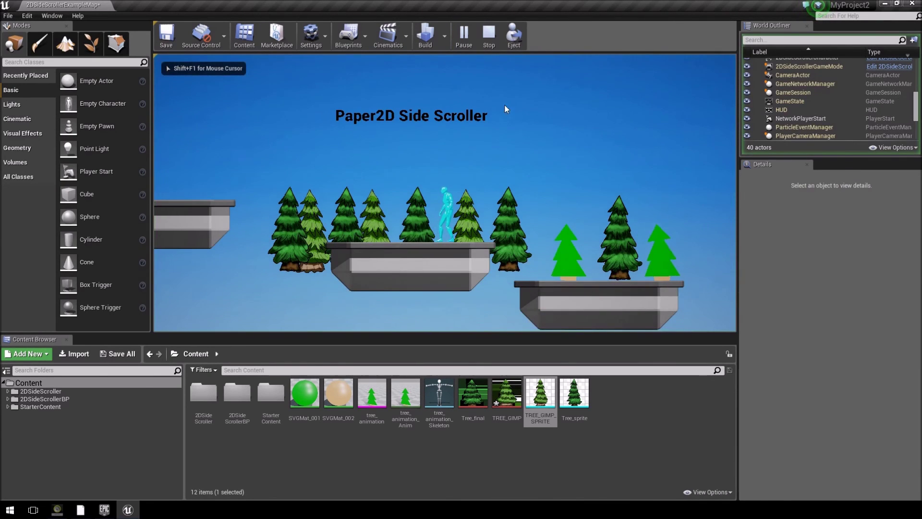
{"action": "key", "text": "Escape"}
Step: Select all the trees in the row on the character's platform and raise them together along Z by about a quarter of a tree's height
{"action": "right_click", "coordinate": [530, 243]}
{"action": "right_click", "coordinate": [482, 218]}
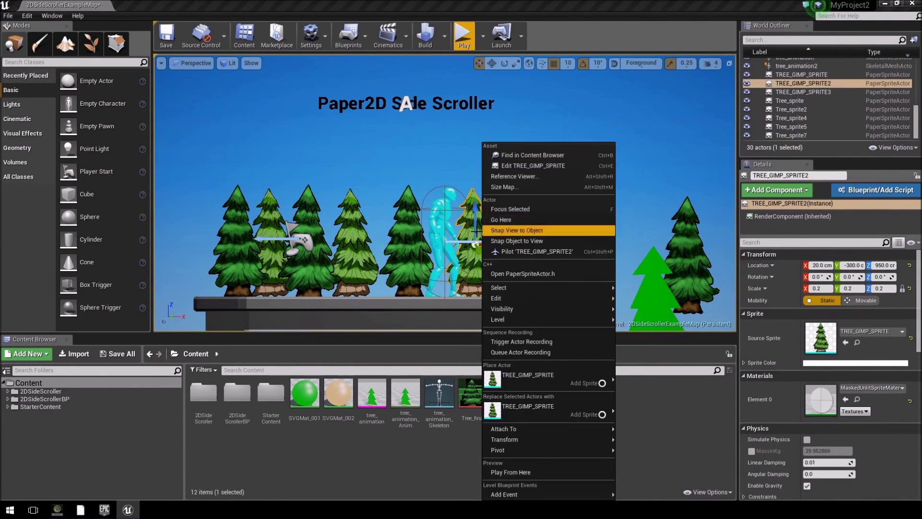
{"action": "right_click", "coordinate": [404, 219]}
{"action": "right_click", "coordinate": [361, 215]}
{"action": "left_click", "coordinate": [308, 203]}
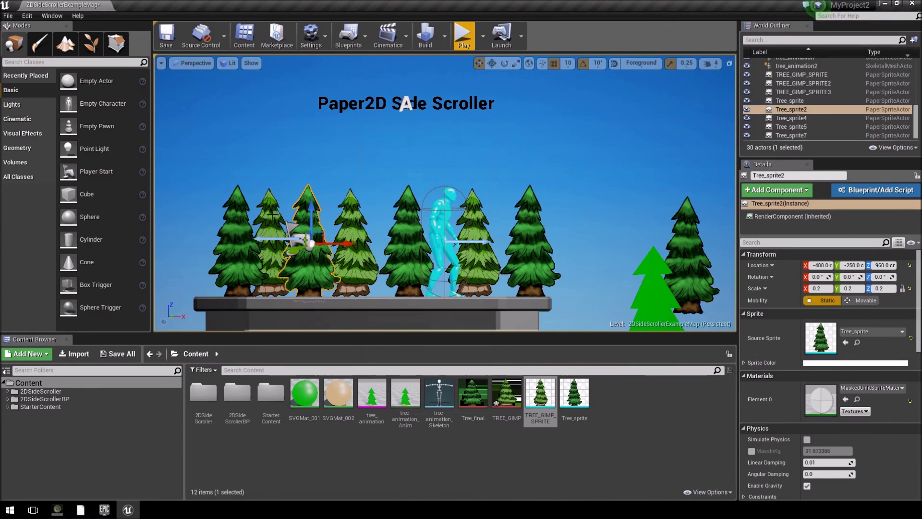
{"action": "left_click", "coordinate": [270, 216], "text": "ctrl"}
{"action": "left_click", "coordinate": [236, 225], "text": "ctrl"}
{"action": "left_click", "coordinate": [238, 221], "text": "ctrl"}
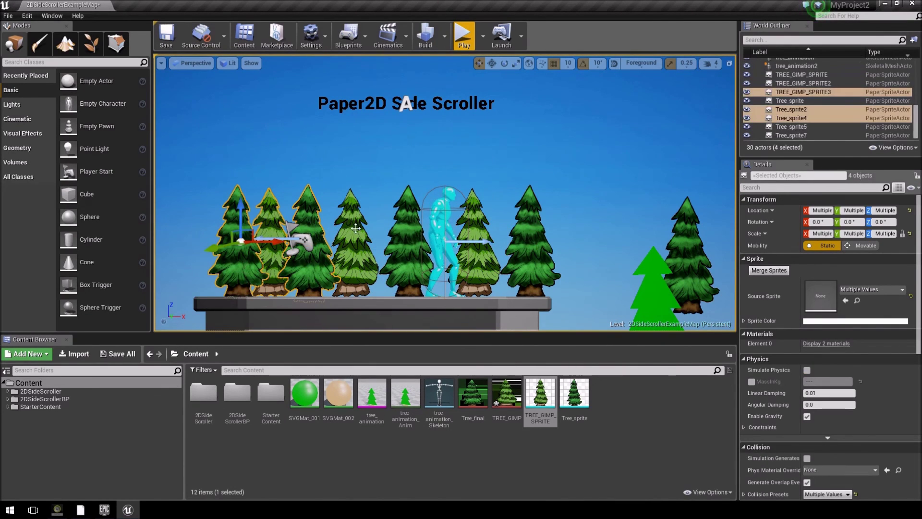
{"action": "left_click", "coordinate": [350, 226], "text": "ctrl"}
{"action": "left_click", "coordinate": [406, 225], "text": "ctrl"}
{"action": "left_click", "coordinate": [526, 240], "text": "ctrl"}
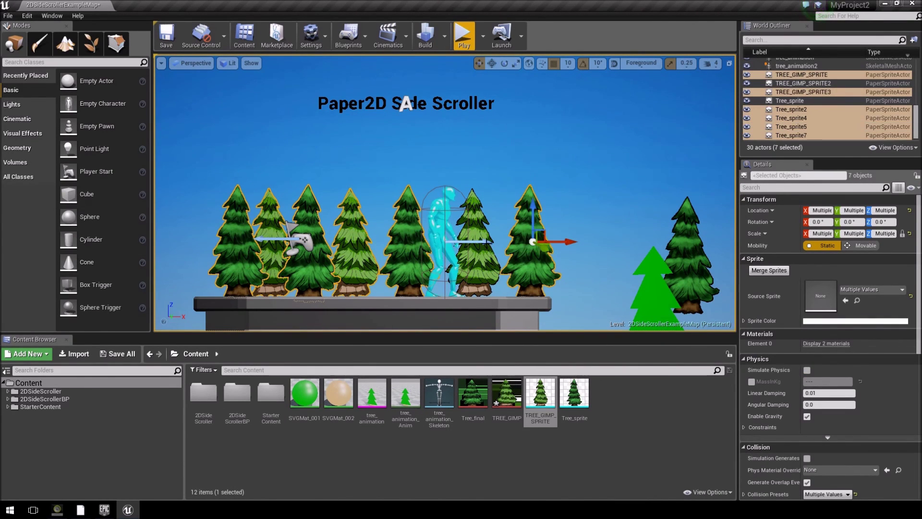
{"action": "left_click", "coordinate": [488, 269], "text": "ctrl"}
{"action": "left_click_drag", "start_coordinate": [475, 214], "coordinate": [475, 187]}
Step: Play the level again, making the character jump and run back and forth in front of the raised trees
{"action": "left_click", "coordinate": [464, 36]}
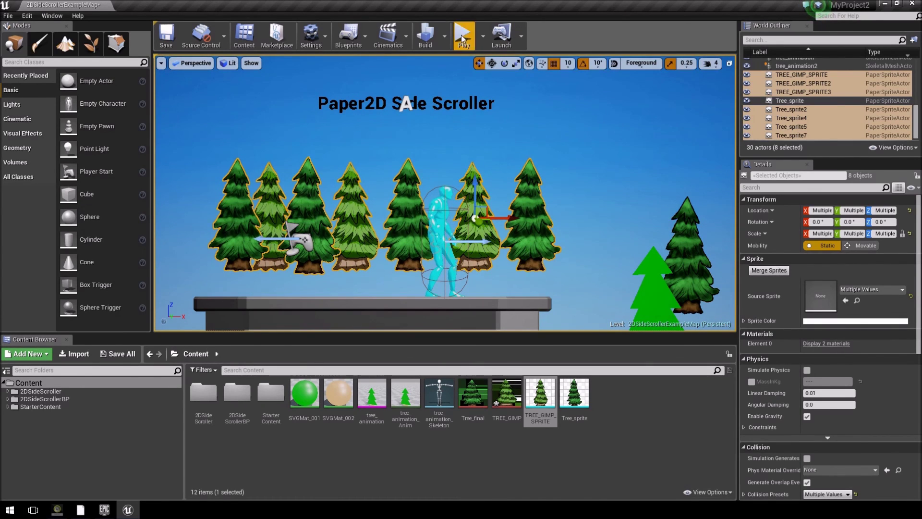
{"action": "key", "text": "space"}
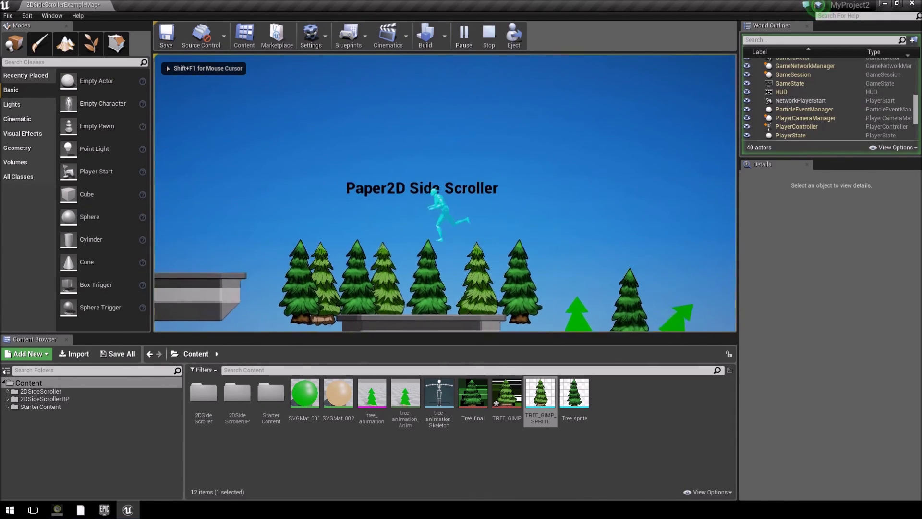
{"action": "key", "text": "d"}
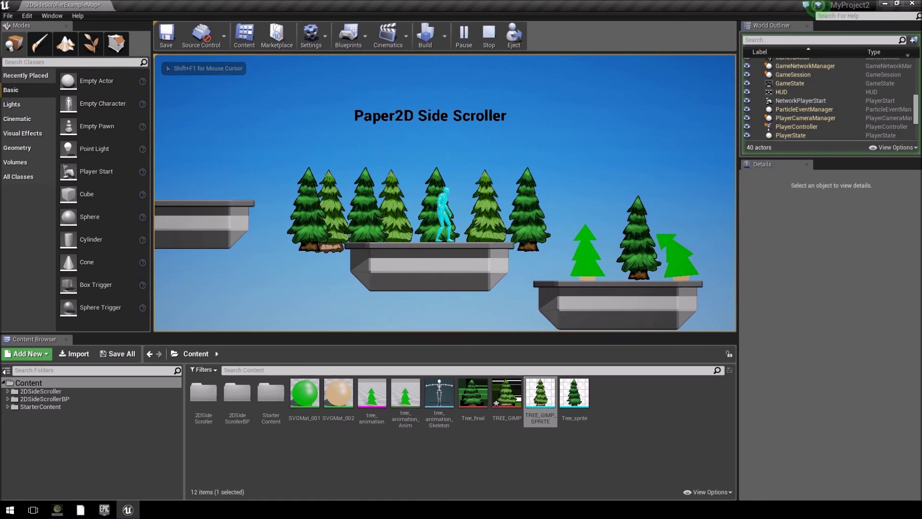
{"action": "key", "text": "d"}
{"action": "key", "text": "d"}
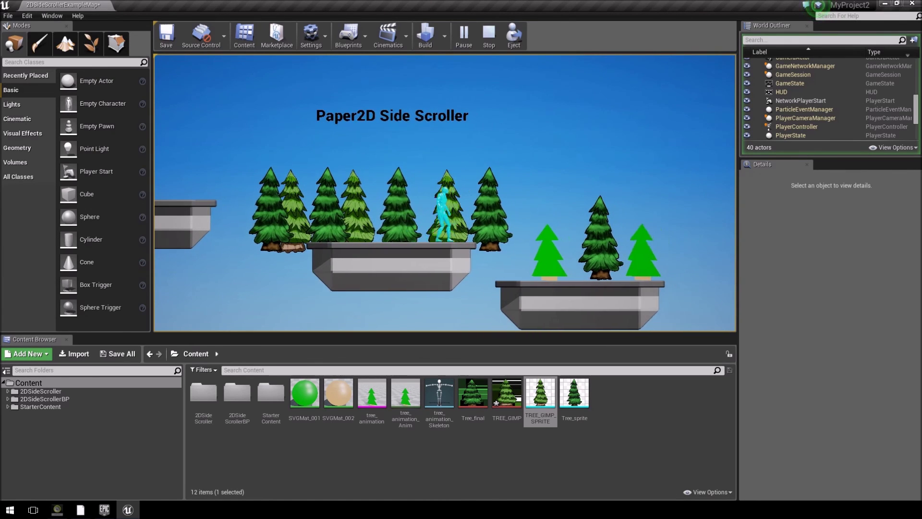
{"action": "key", "text": "a"}
{"action": "key", "text": "d"}
{"action": "key", "text": "a"}
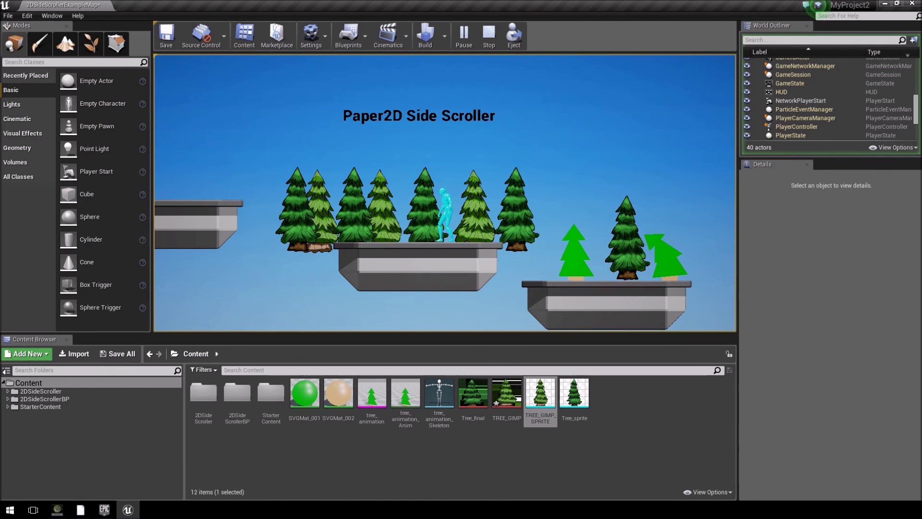